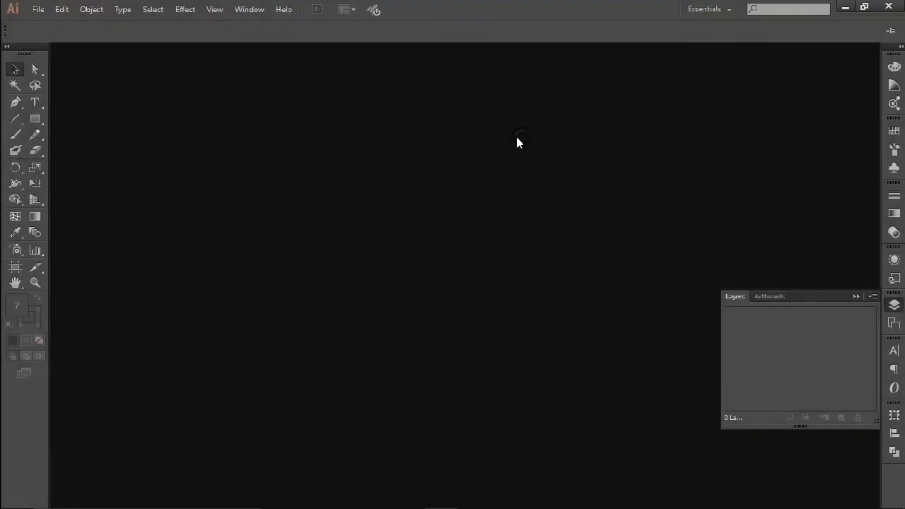
Create a new single-artboard CMYK document 800 pt wide and 640 pt high
click(37, 9)
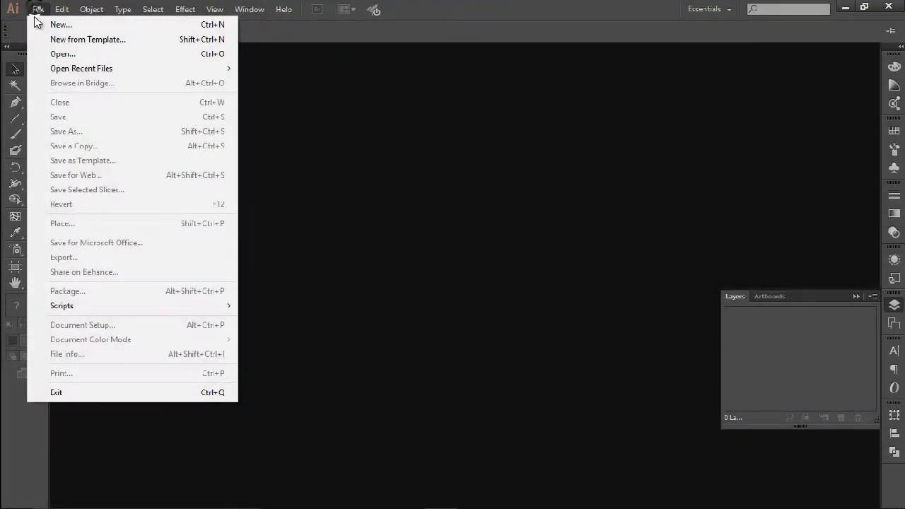
click(33, 20)
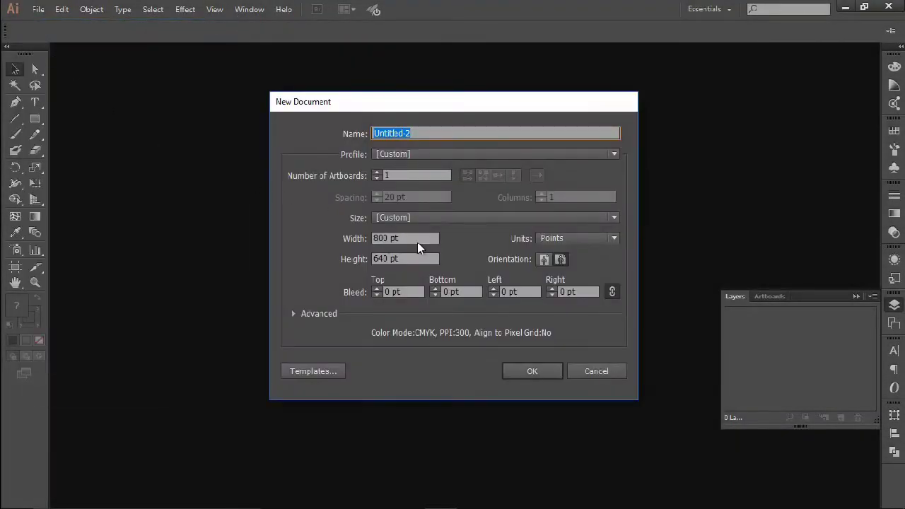
click(536, 370)
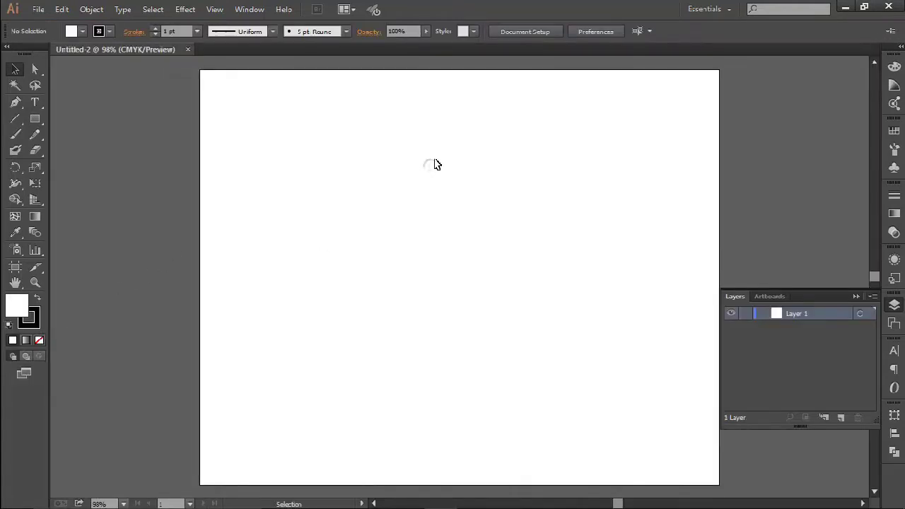
Place the image Encore.jpg from the maenjari-feed folder onto the new artboard
key(alt+Tab)
key(alt+Tab)
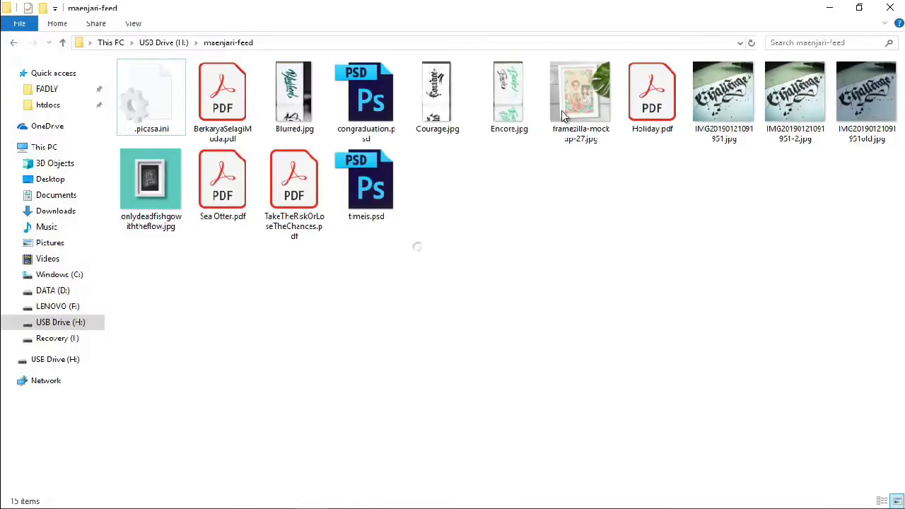
mouse_move(510, 96)
mouse_down()
mouse_move(514, 79)
mouse_move(494, 239)
mouse_move(473, 213)
mouse_up()
key(alt+Tab)
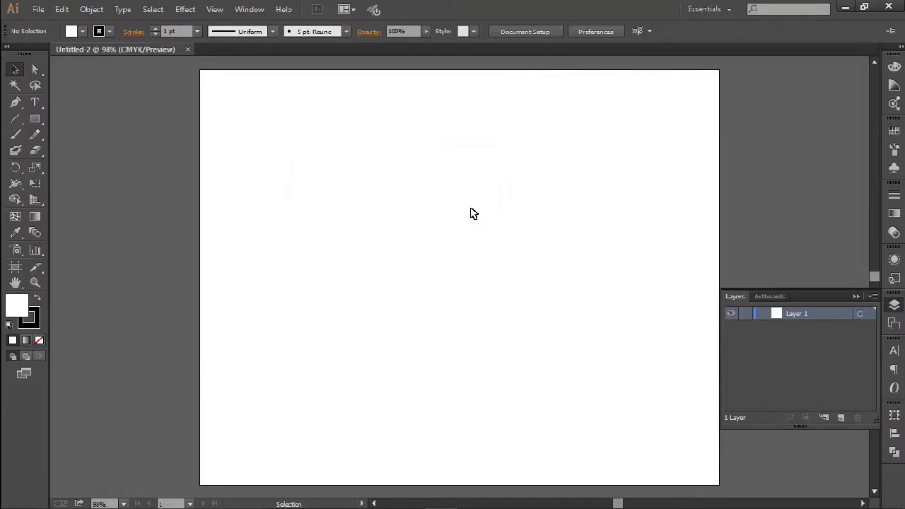
Rotate the placed sketch 90° counterclockwise so the lettering reads horizontally, and position the upper green word on the artboard
scroll(485, 210, down, 2)
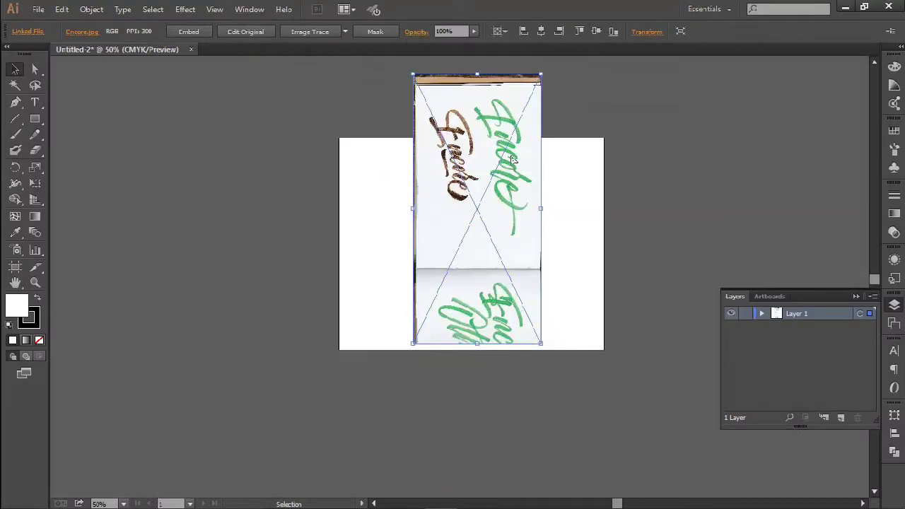
drag(502, 155, 492, 214)
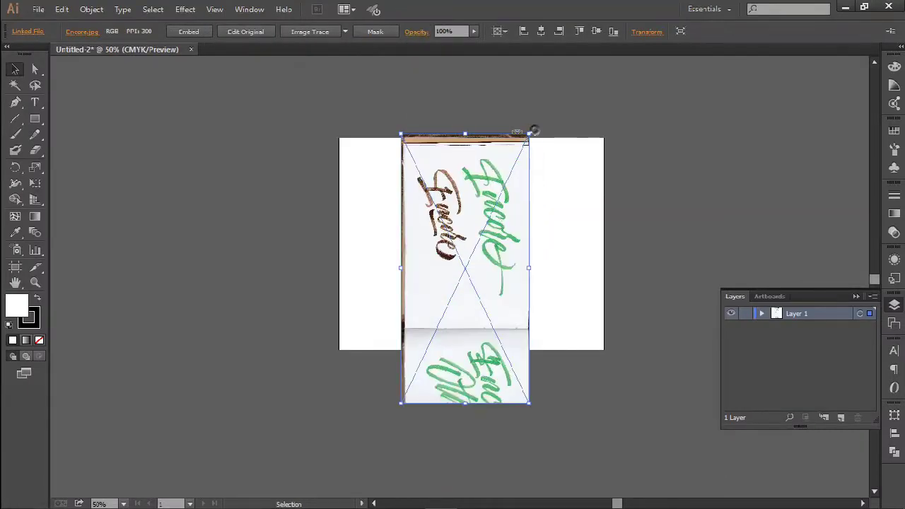
drag(534, 131, 390, 227)
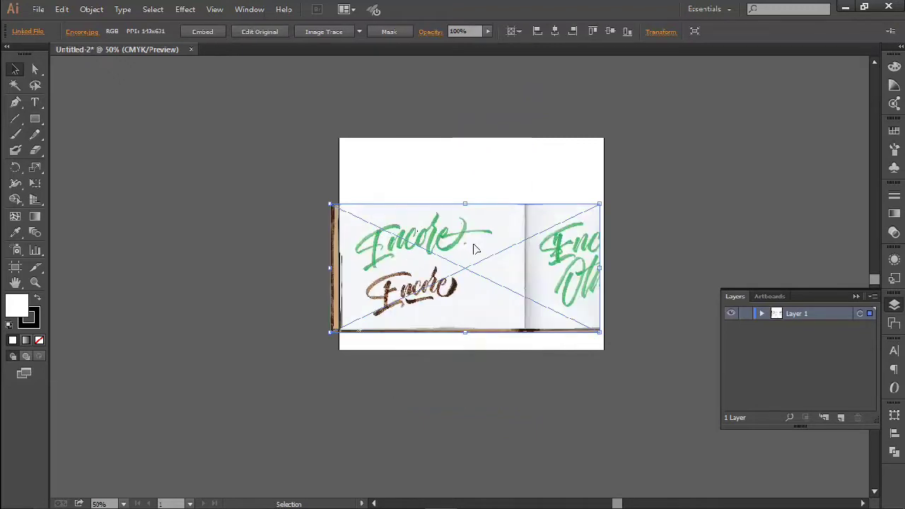
drag(474, 246, 533, 244)
key(ctrl+=)
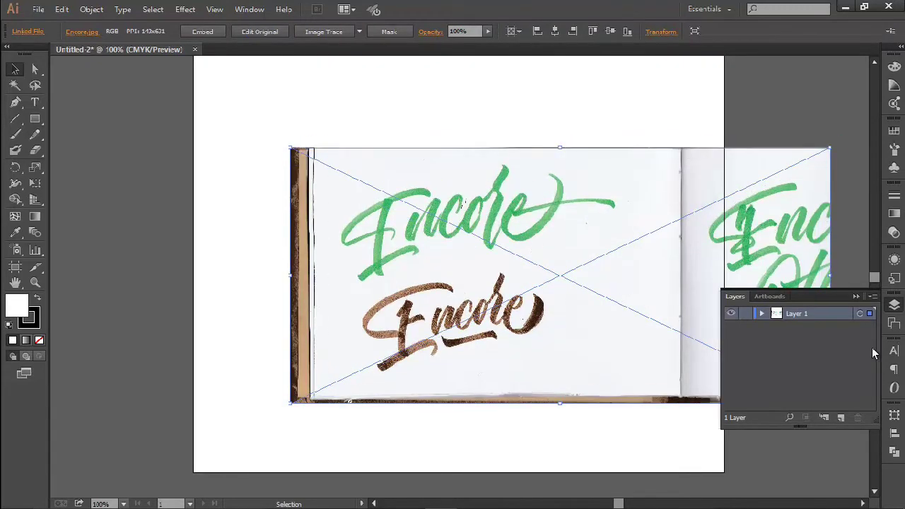
Turn Layer 1 into a template layer with images dimmed to 50%, and add a new layer above it
double_click(832, 323)
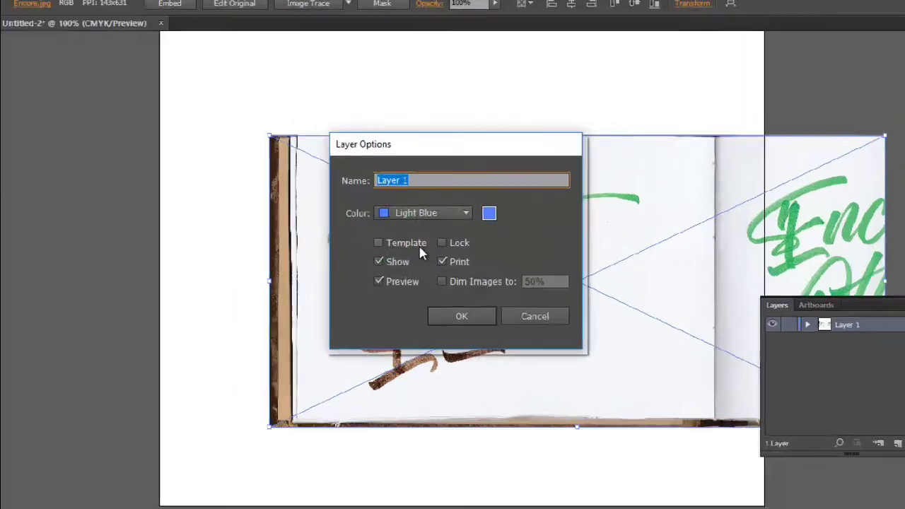
click(409, 243)
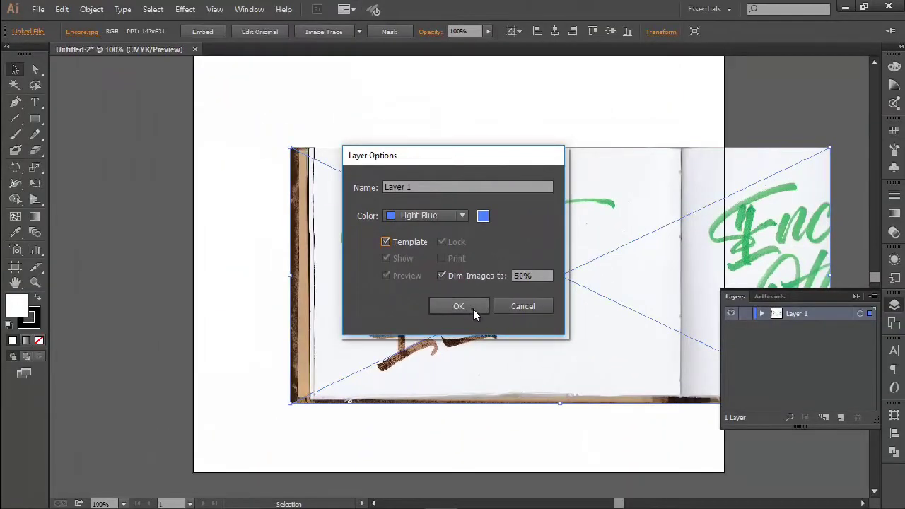
click(481, 334)
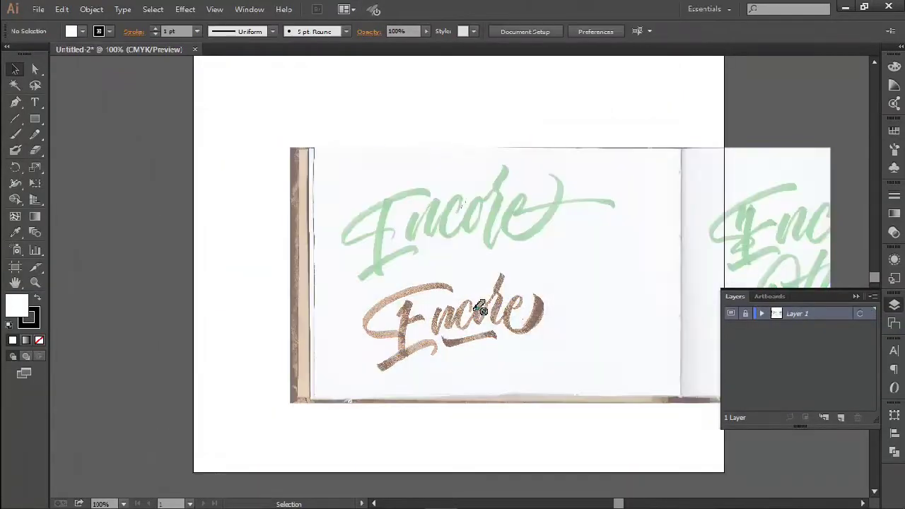
click(841, 417)
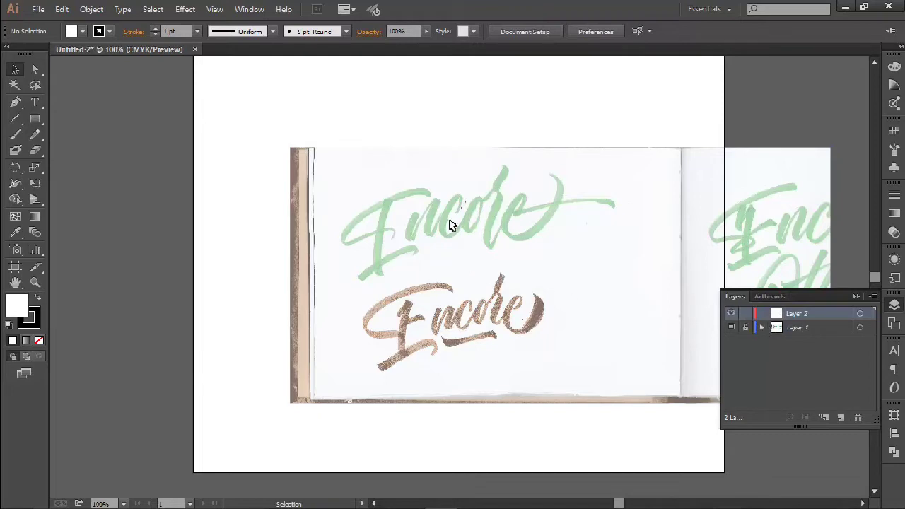
Choose the Pen tool with a black fill and no stroke, and collapse the layer list
scroll(452, 225, up, 2)
scroll(453, 225, up, 1)
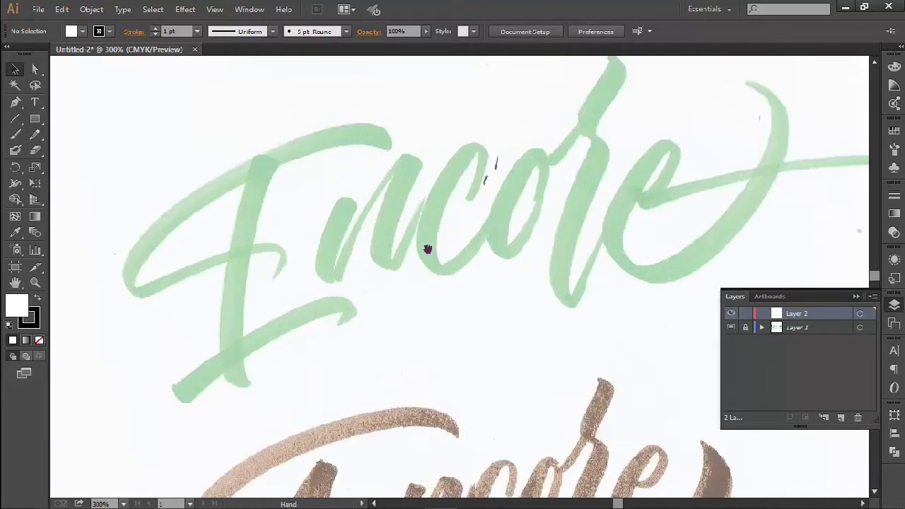
drag(428, 249, 434, 310)
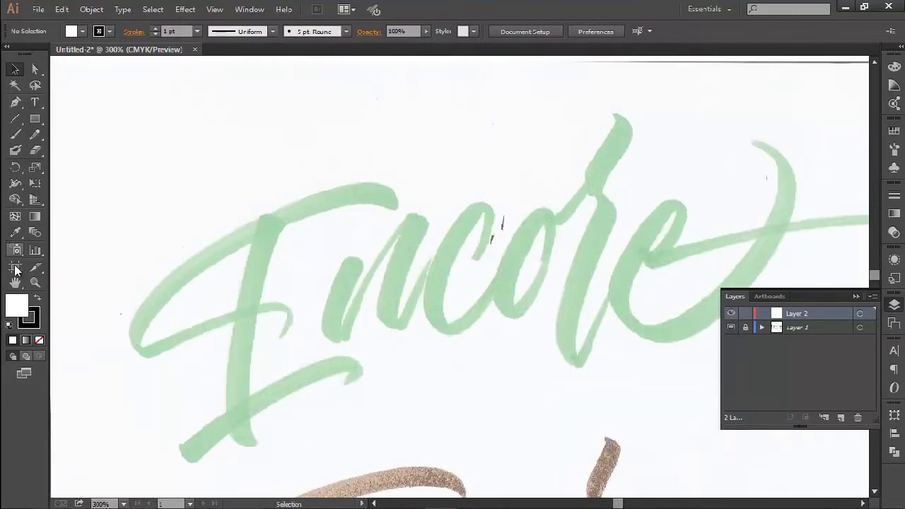
click(16, 103)
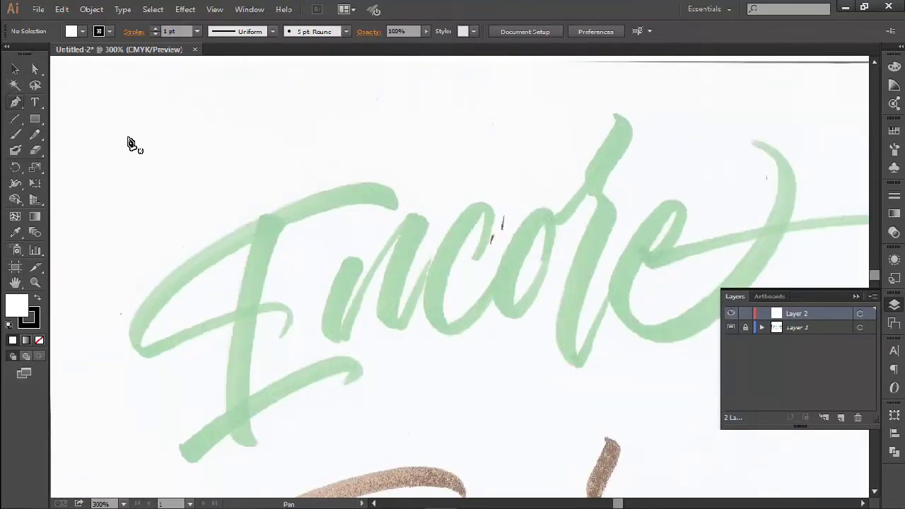
click(39, 340)
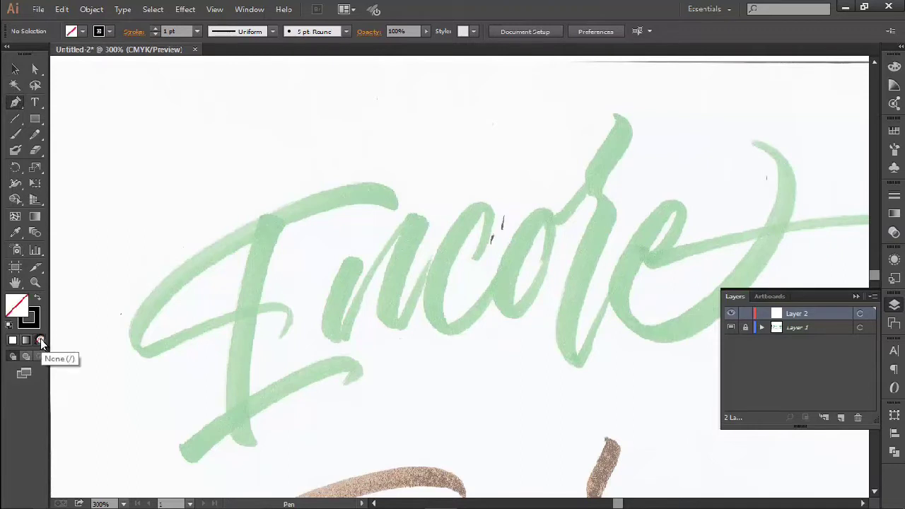
click(40, 300)
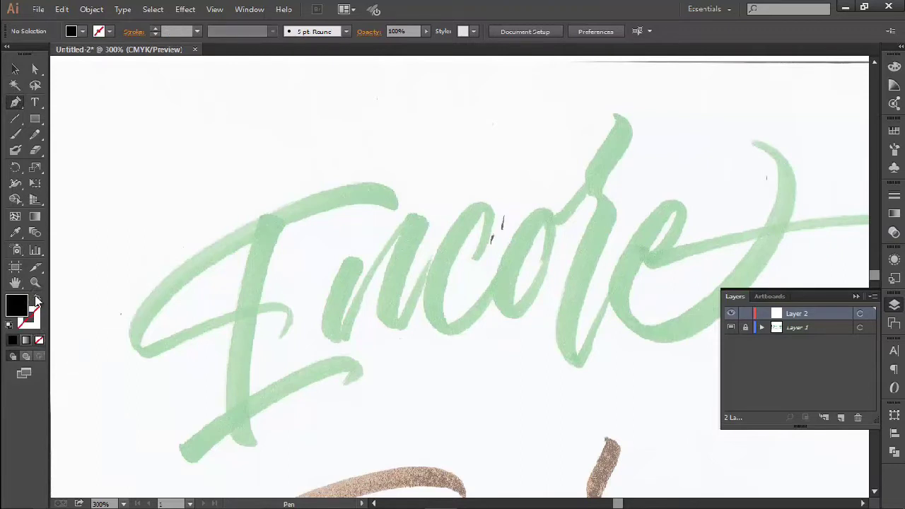
click(856, 296)
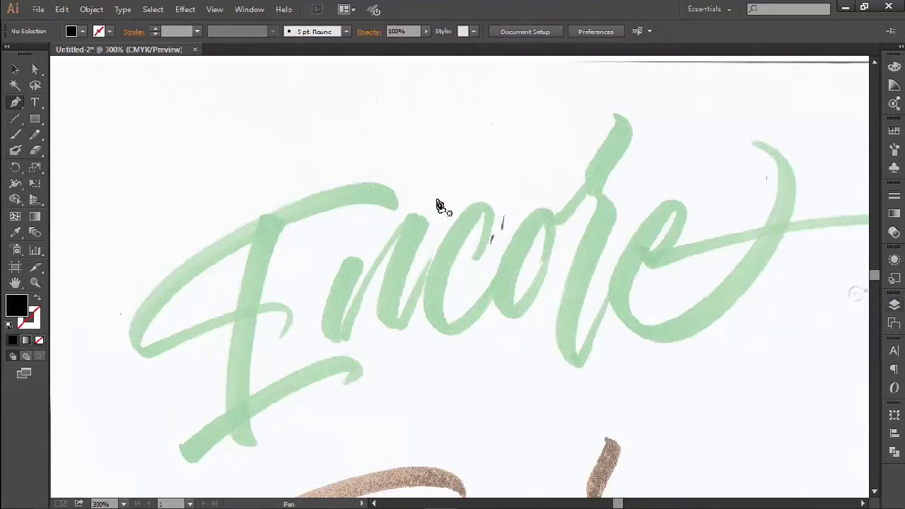
Trace the top end and left edge of the green E's vertical stem with the Pen tool
scroll(263, 233, up, 3)
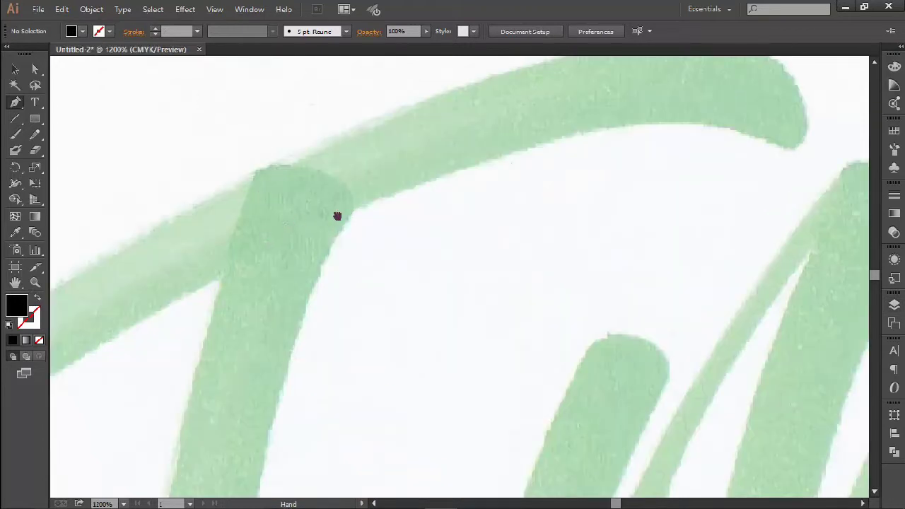
drag(337, 216, 496, 166)
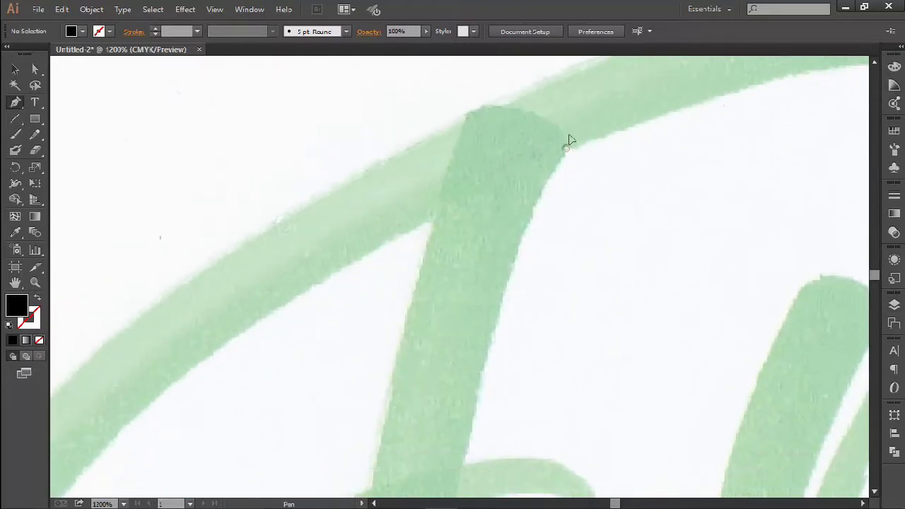
click(473, 113)
scroll(458, 173, down, 2)
drag(447, 211, 363, 135)
drag(348, 315, 310, 488)
drag(326, 385, 317, 473)
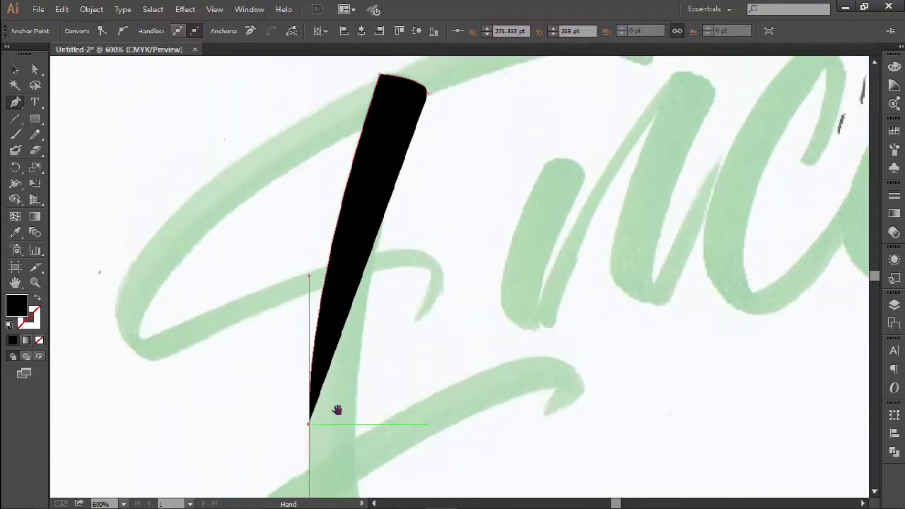
Switch to Outline view and continue the stem's path around its rounded foot to the lower right tip
drag(345, 387, 351, 185)
key(ctrl+y)
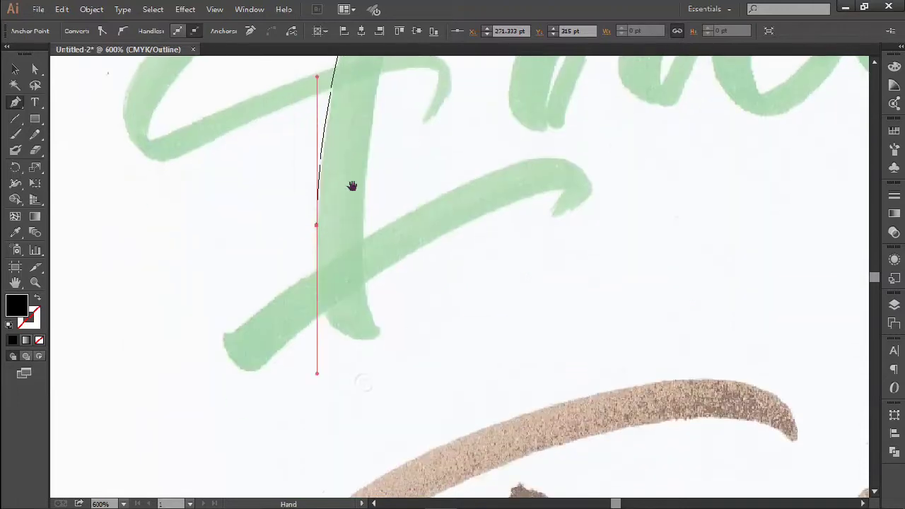
drag(327, 245, 315, 229)
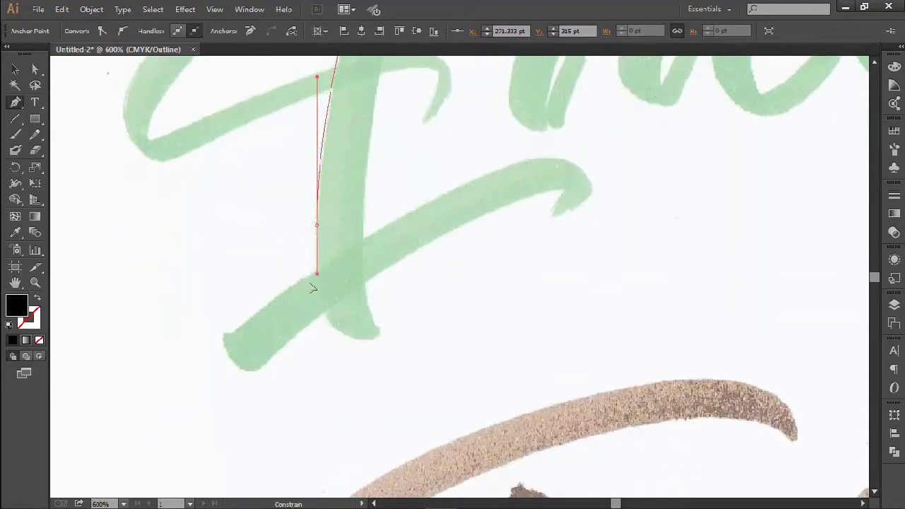
drag(314, 305, 412, 340)
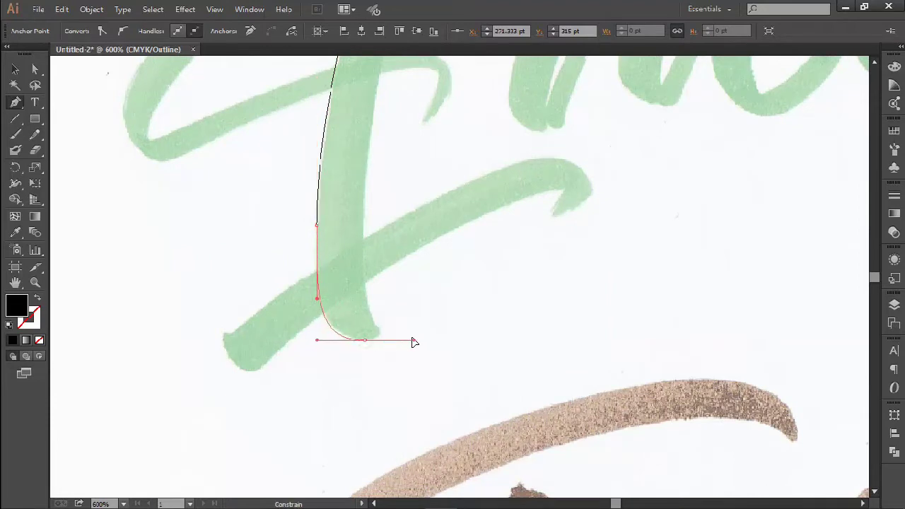
scroll(365, 348, up, 2)
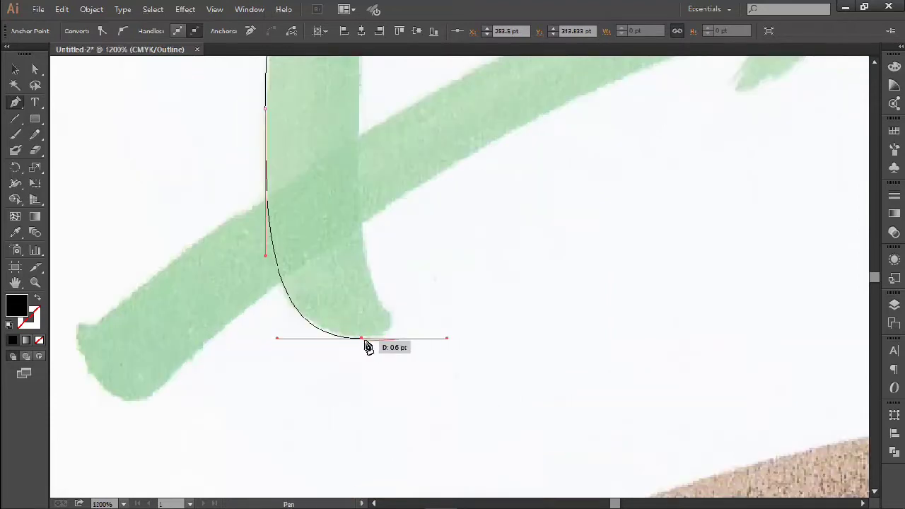
click(366, 343)
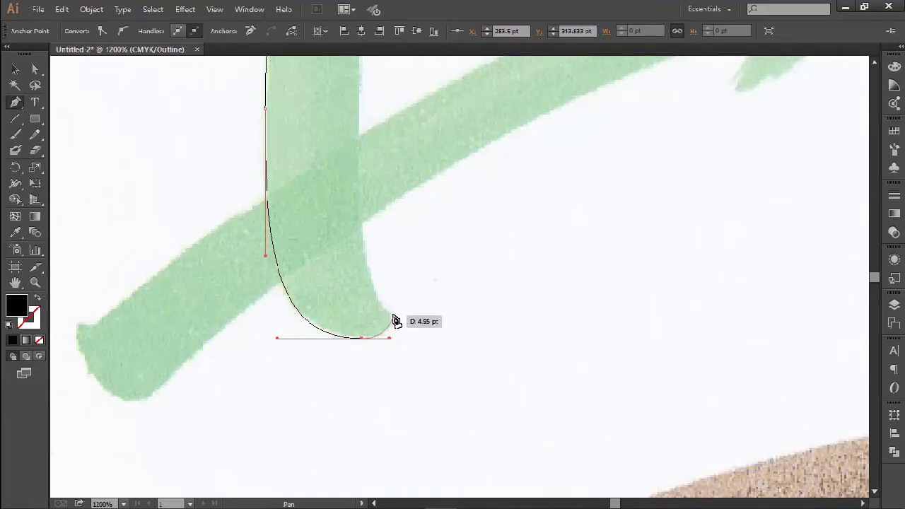
click(391, 319)
Trace the stem's right edge upward and close the path at its starting point
scroll(370, 347, down, 2)
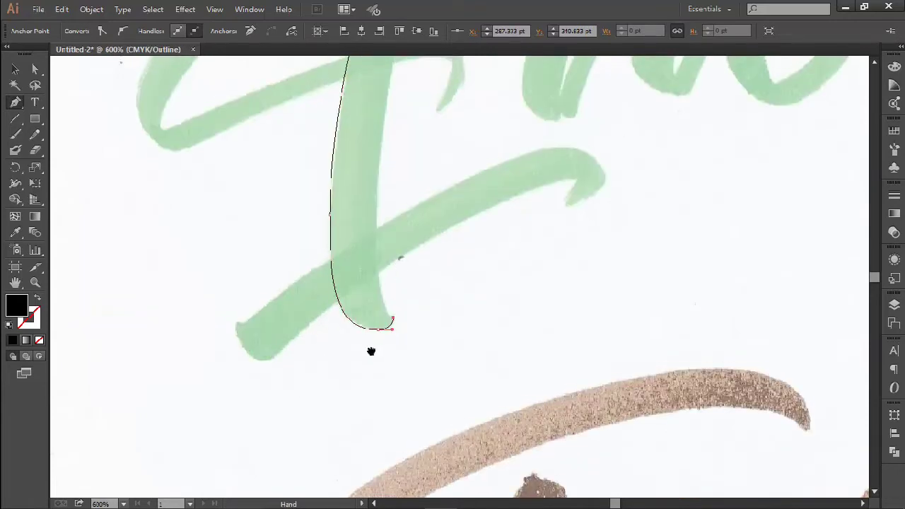
drag(347, 271, 373, 170)
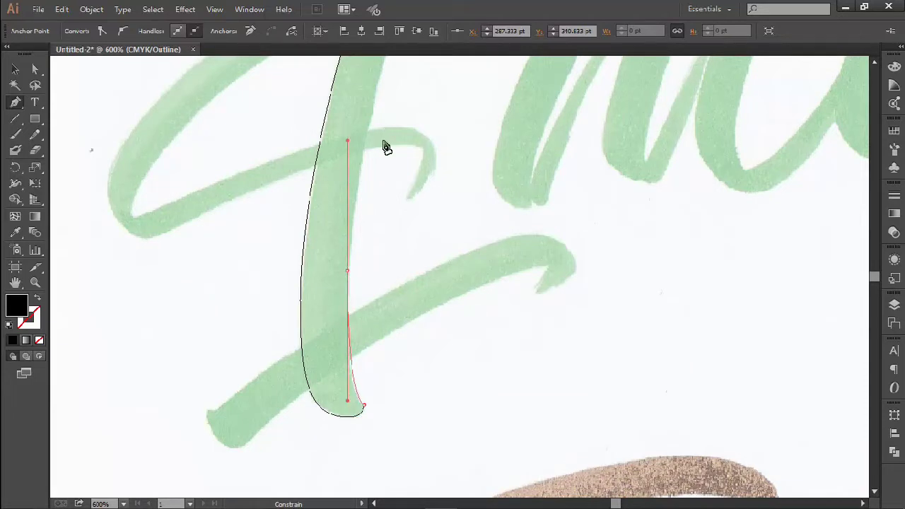
drag(386, 252, 344, 353)
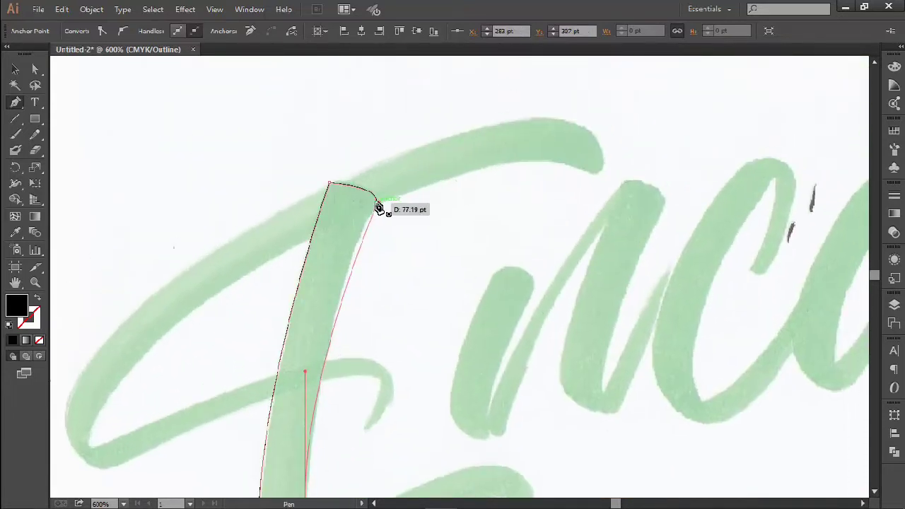
drag(377, 204, 472, 107)
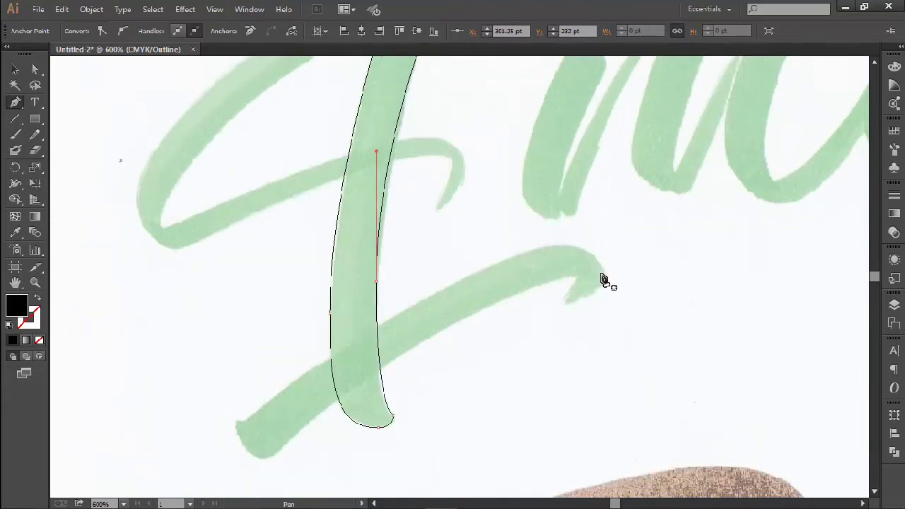
Start a new path at the crest of the E's bottom stroke and trace its upper edge down to the left end
scroll(605, 279, up, 2)
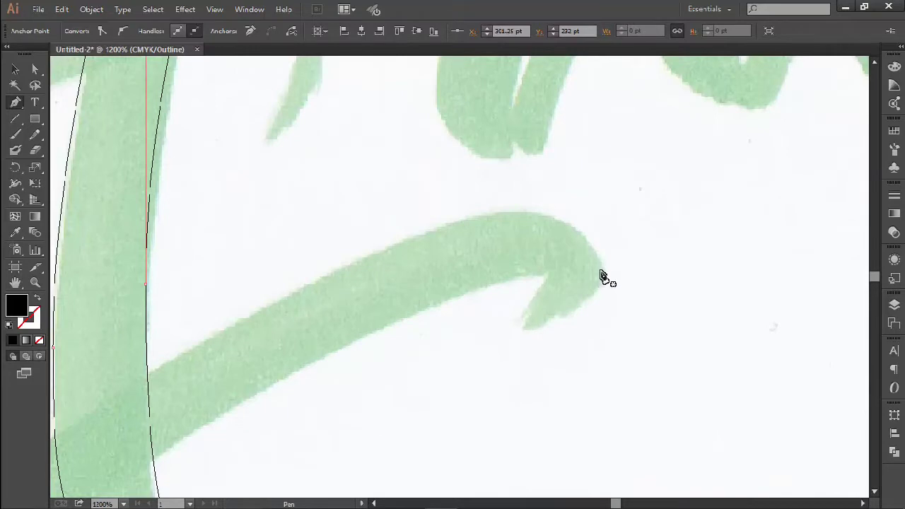
drag(527, 214, 382, 212)
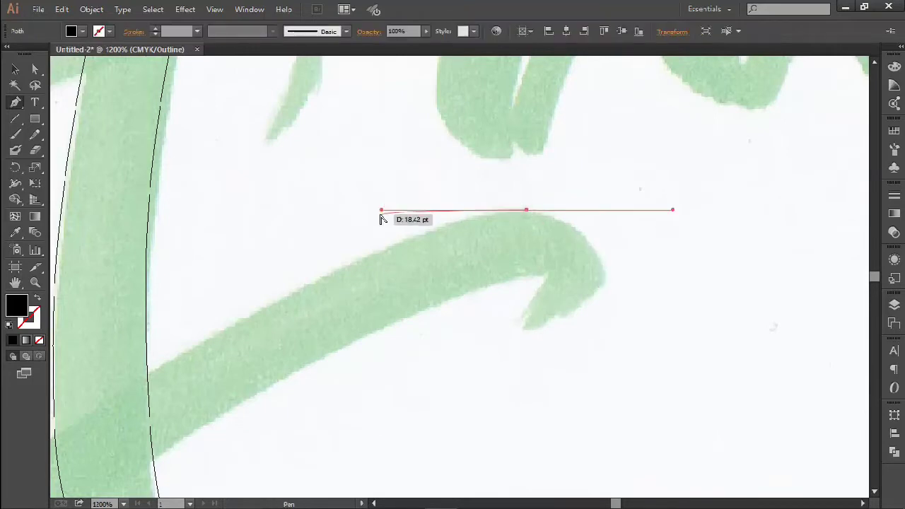
scroll(382, 214, down, 2)
drag(265, 259, 490, 215)
scroll(361, 345, up, 1)
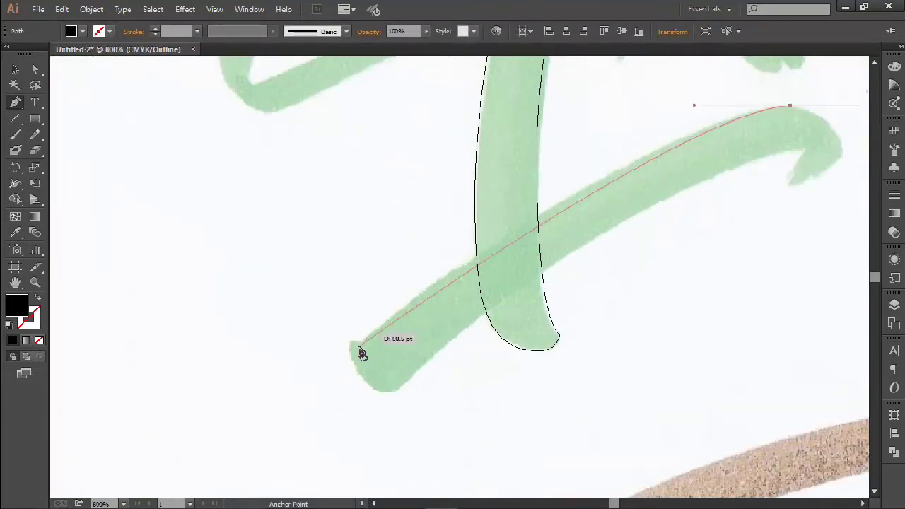
mouse_move(339, 347)
mouse_down()
mouse_move(376, 329)
mouse_move(344, 348)
mouse_move(336, 364)
mouse_move(297, 340)
mouse_up()
Continue the path around the bottom stroke's rounded left end and along its lower edge to the inner corner of the hook
scroll(334, 364, up, 2)
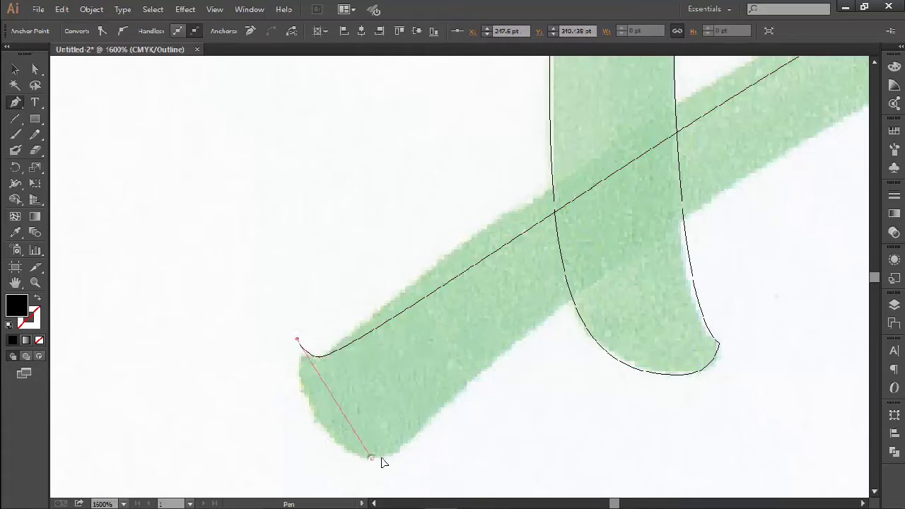
drag(373, 458, 444, 459)
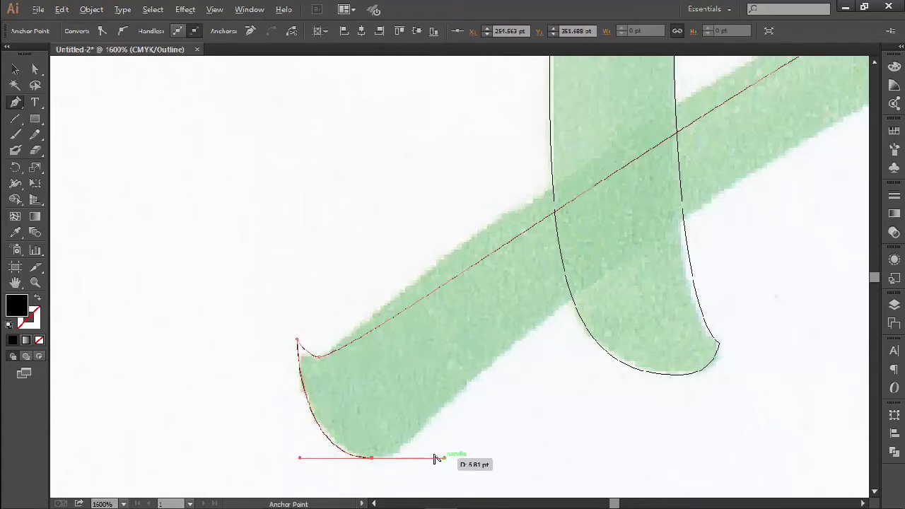
scroll(433, 458, down, 2)
drag(518, 404, 382, 388)
drag(283, 447, 369, 442)
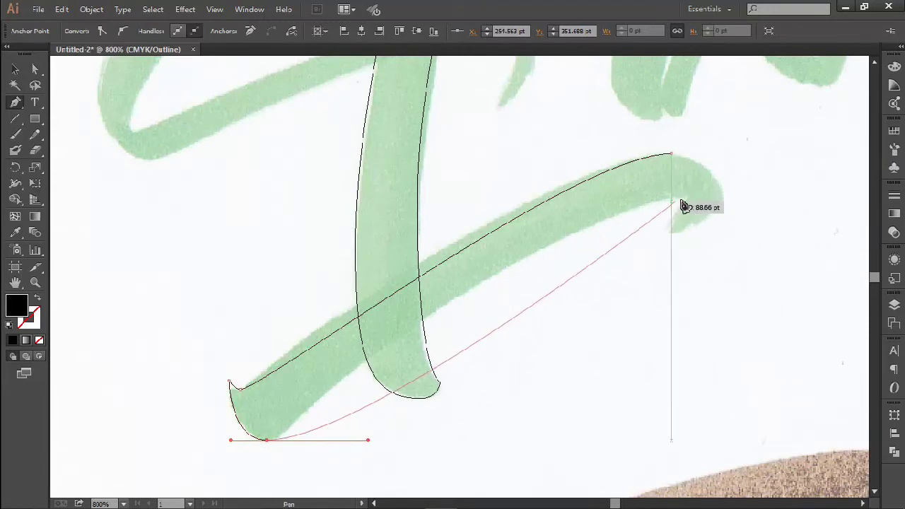
drag(682, 198, 799, 213)
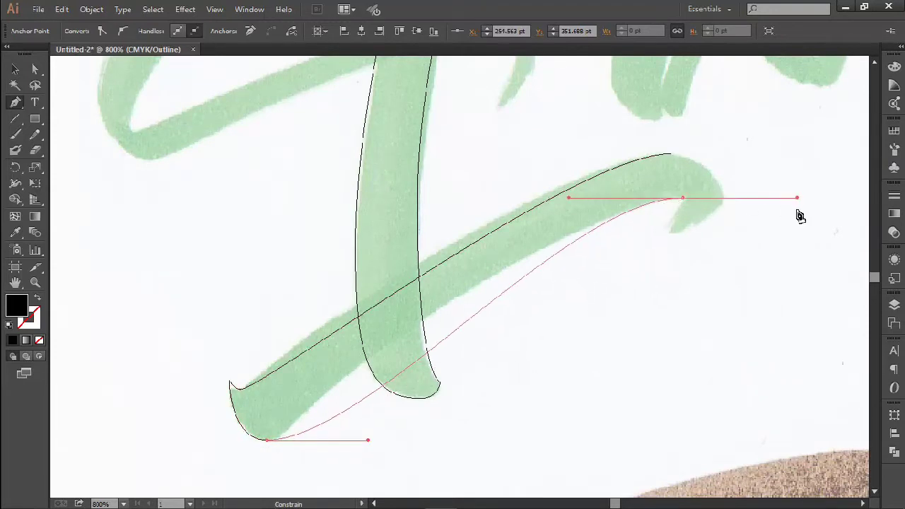
Adjust the direction handles of the bottom stroke's path so its upper and lower edges follow the green template
drag(624, 251, 680, 187)
drag(424, 379, 338, 380)
drag(542, 314, 542, 347)
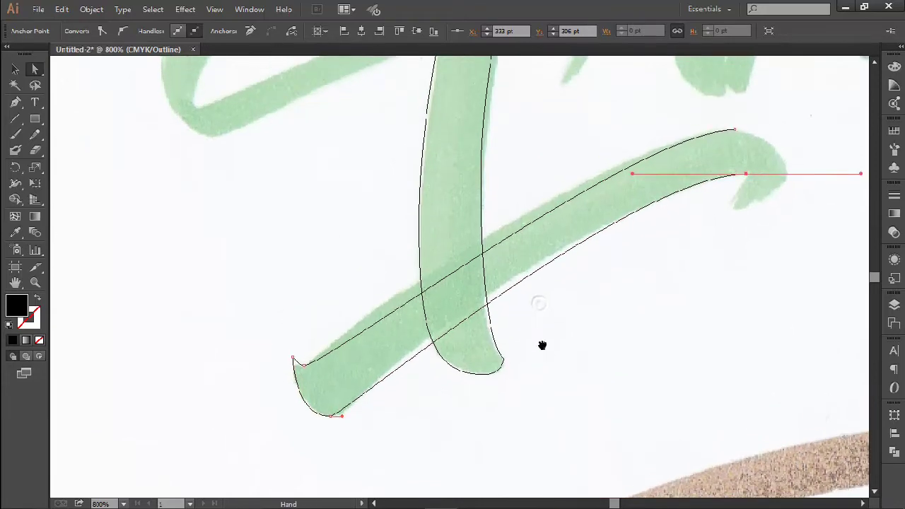
click(725, 128)
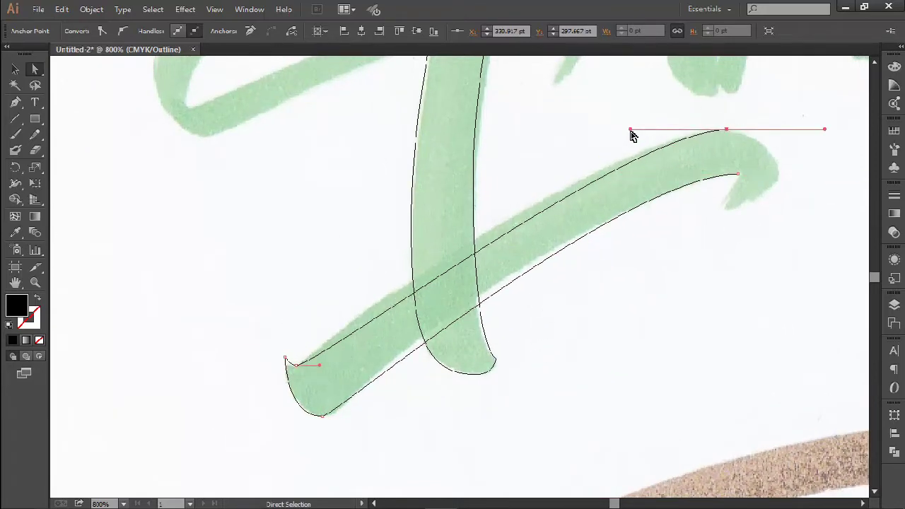
drag(631, 134, 584, 147)
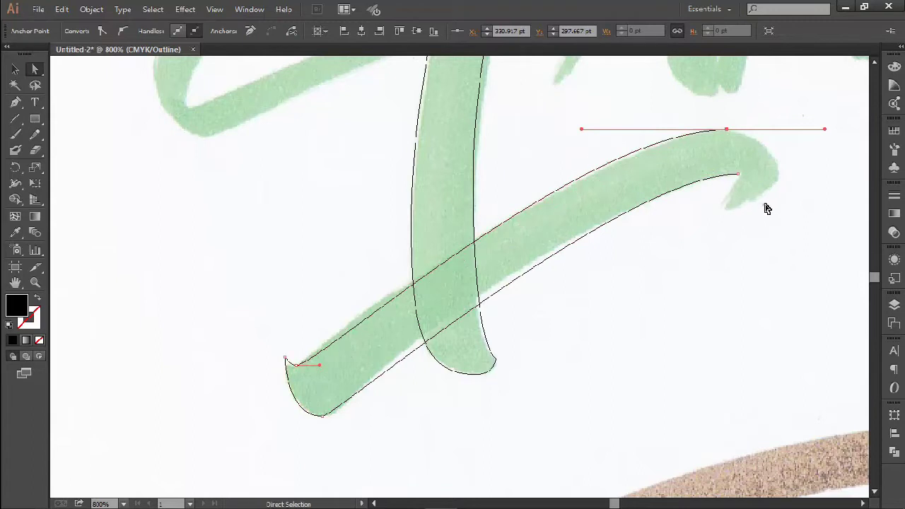
click(738, 174)
drag(623, 177, 594, 176)
drag(789, 184, 656, 239)
Continue the bottom stroke's path with the Pen tool to its right tip and close it at the crest
scroll(680, 208, up, 1)
scroll(650, 226, up, 1)
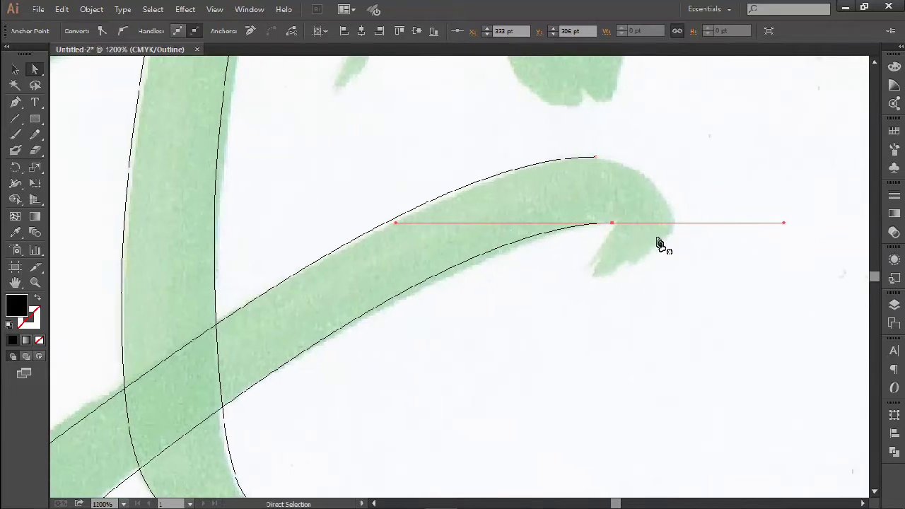
key(p)
click(612, 225)
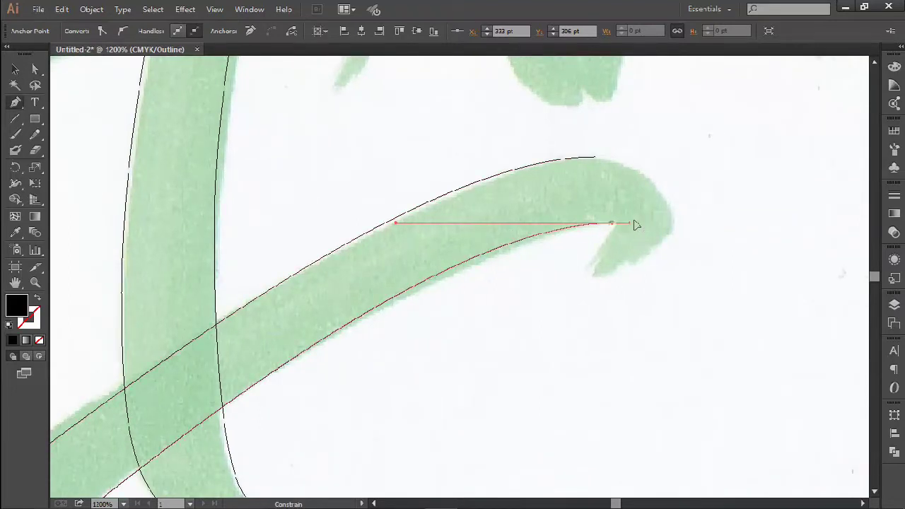
drag(658, 224, 666, 241)
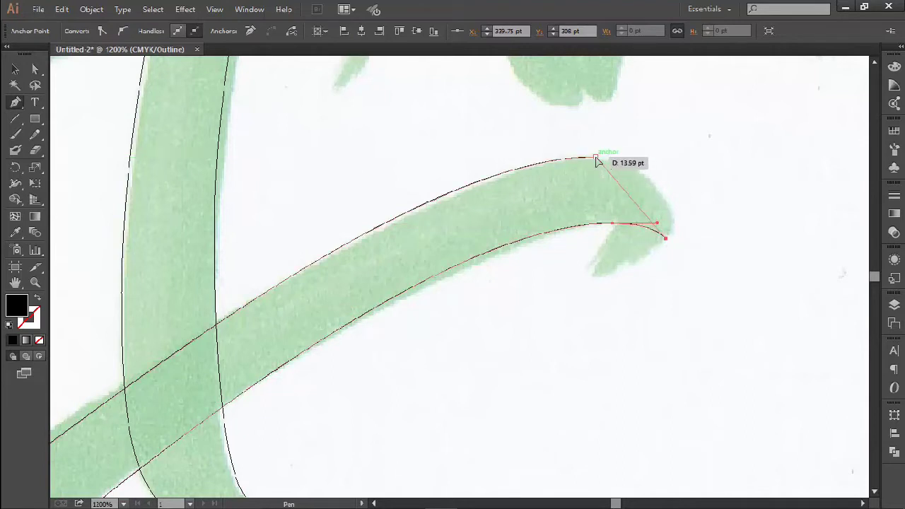
drag(596, 158, 643, 440)
Start a new path at the crest of the E's top stroke and trace its outer edge down to the loop's leftmost point
scroll(567, 180, down, 2)
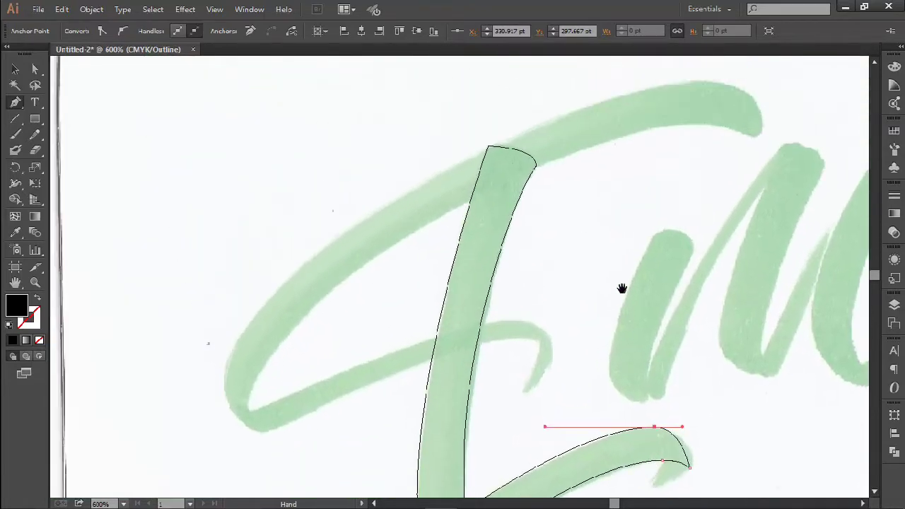
drag(622, 289, 570, 270)
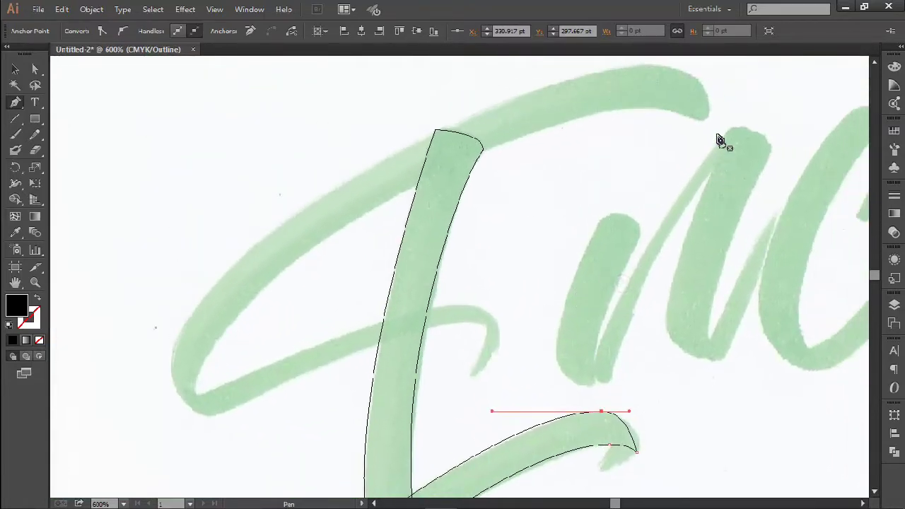
scroll(694, 95, up, 2)
drag(687, 89, 712, 190)
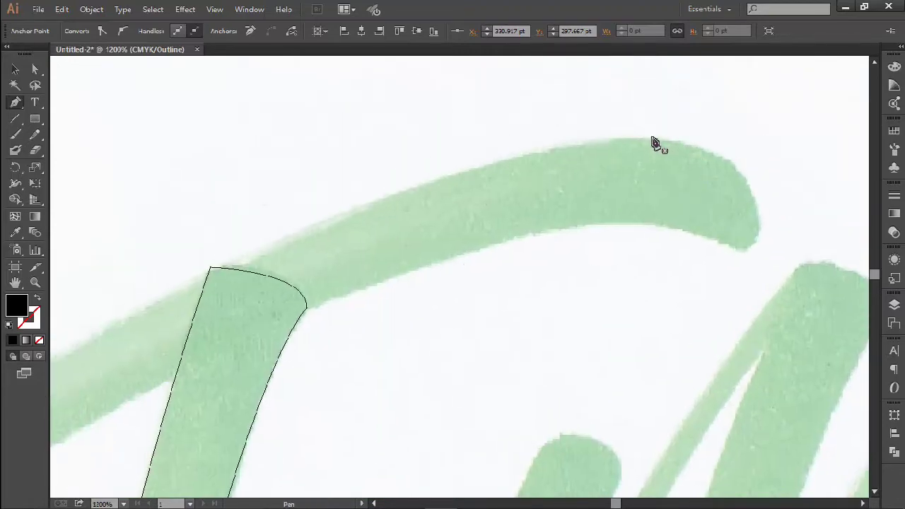
drag(586, 140, 505, 138)
scroll(505, 137, down, 2)
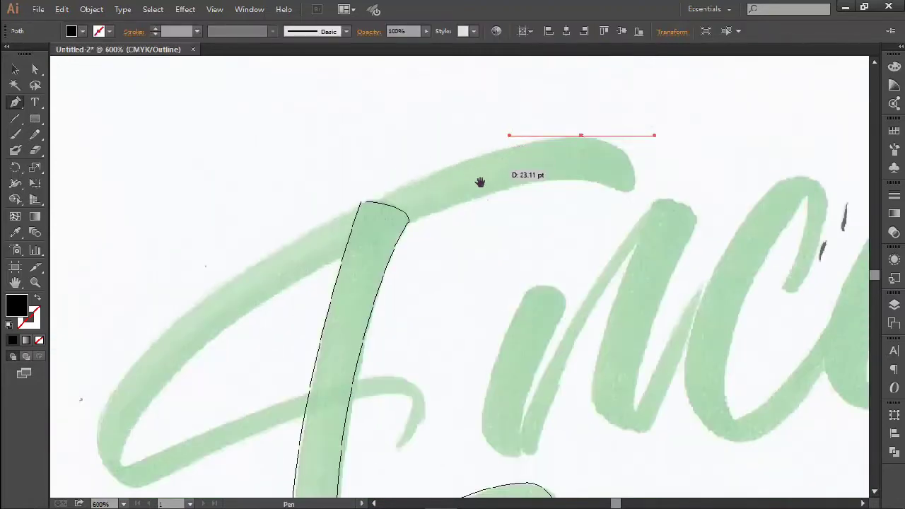
drag(479, 181, 648, 145)
drag(289, 375, 303, 297)
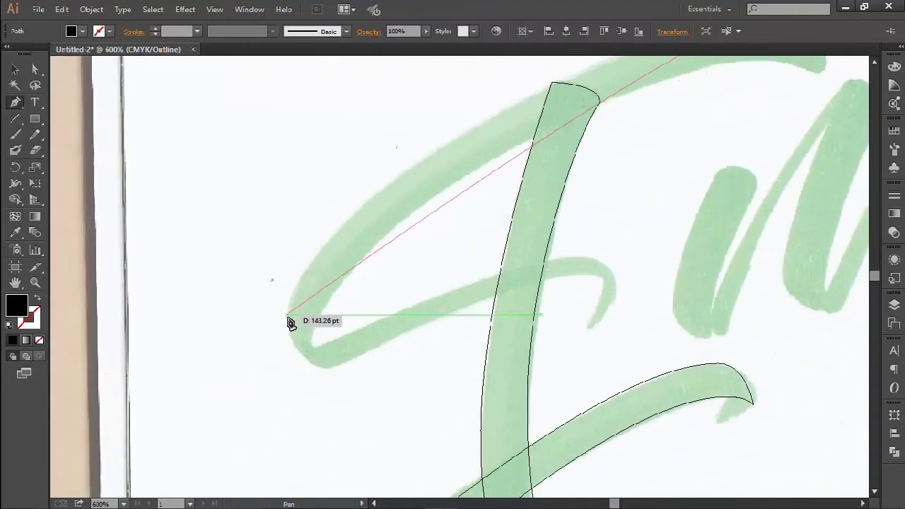
drag(289, 314, 288, 430)
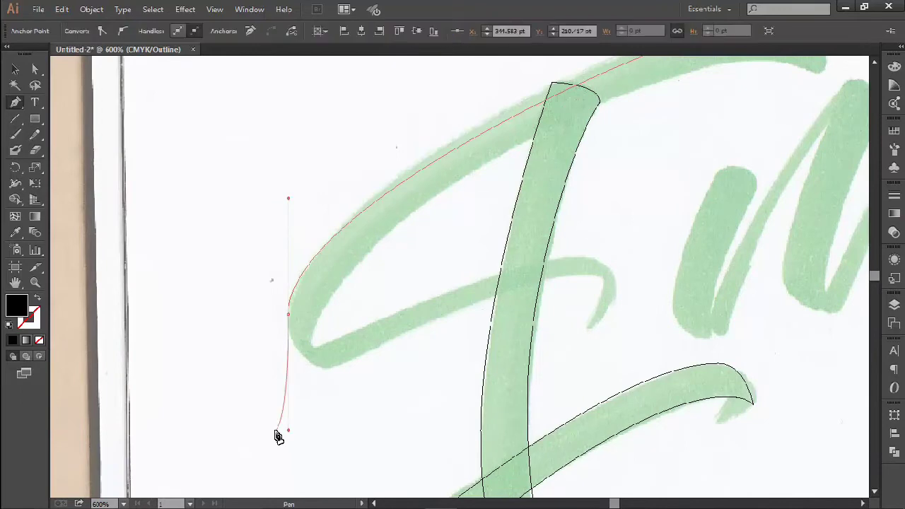
Continue the path around the bottom of the loop and along the middle arm's lower edge to the bend of its hook
drag(281, 385, 257, 416)
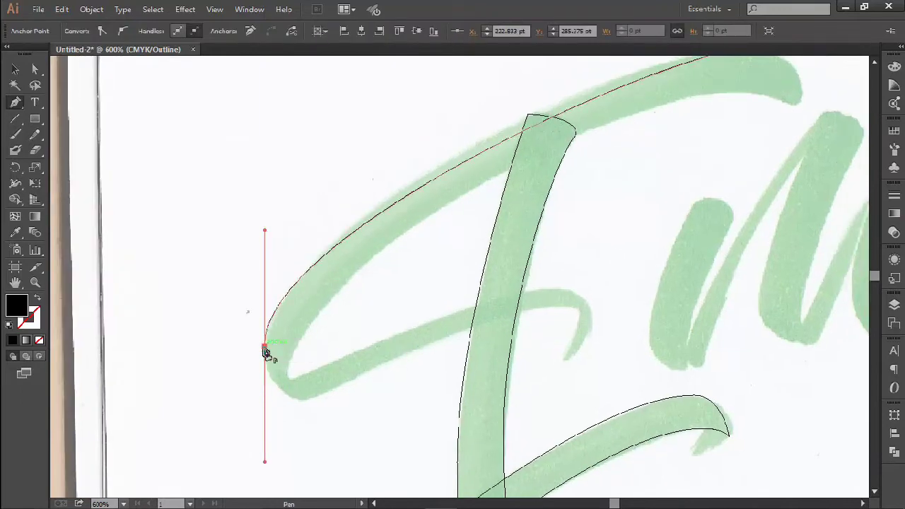
drag(264, 346, 393, 405)
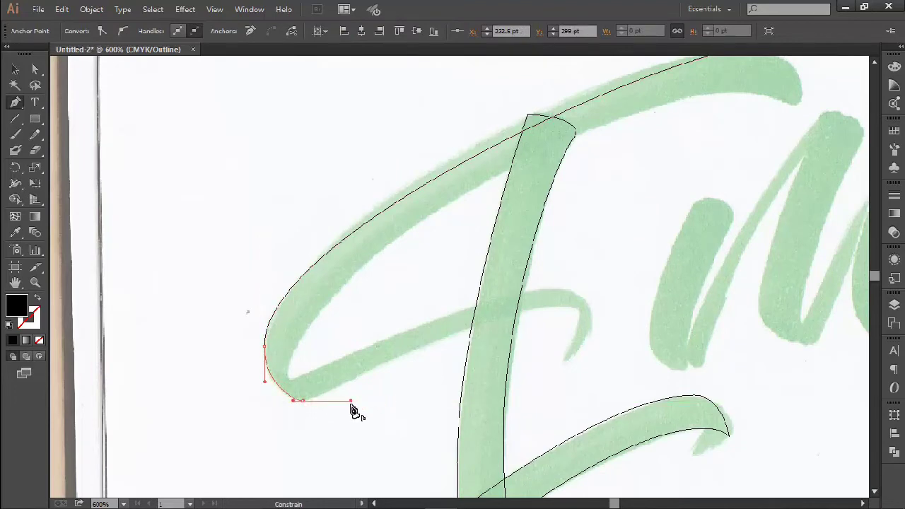
drag(578, 309, 627, 333)
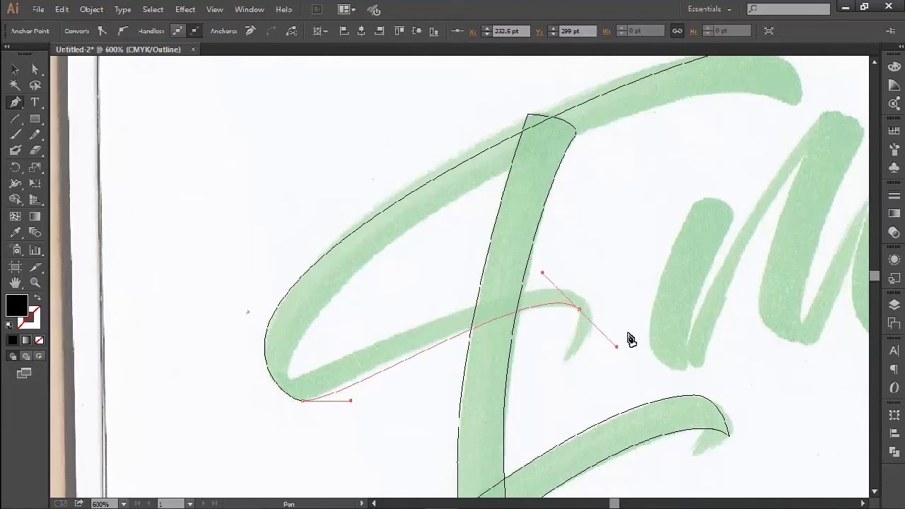
Shorten the handle at the loop's bottom and lengthen the one at the top stroke's crest to fit the template edges
key(a)
scroll(356, 402, up, 1)
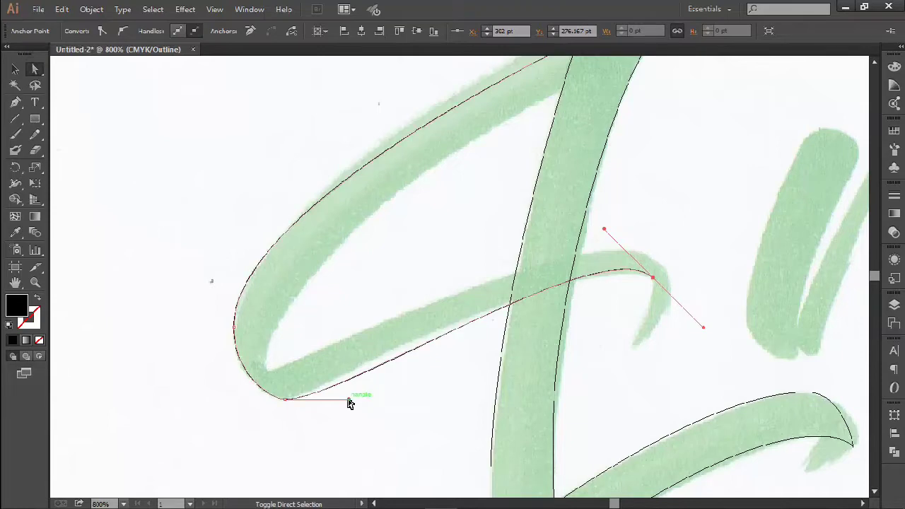
drag(348, 401, 320, 401)
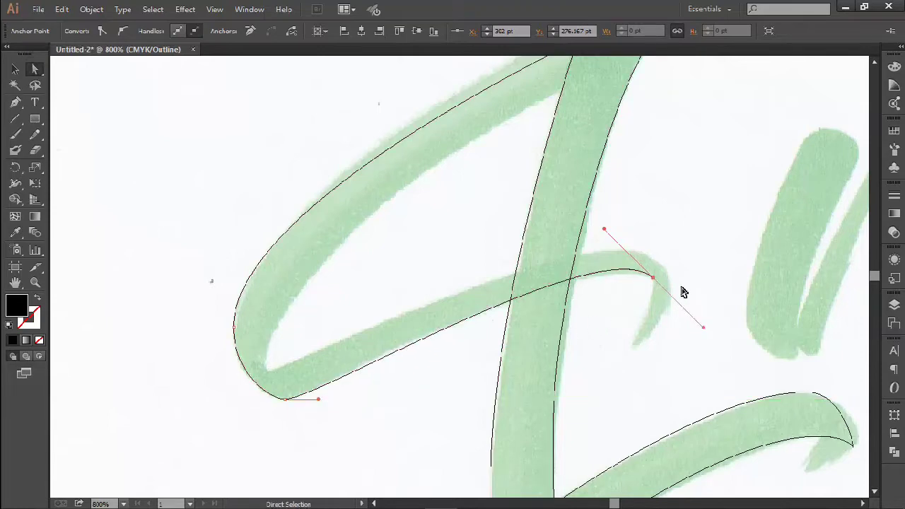
drag(683, 292, 503, 434)
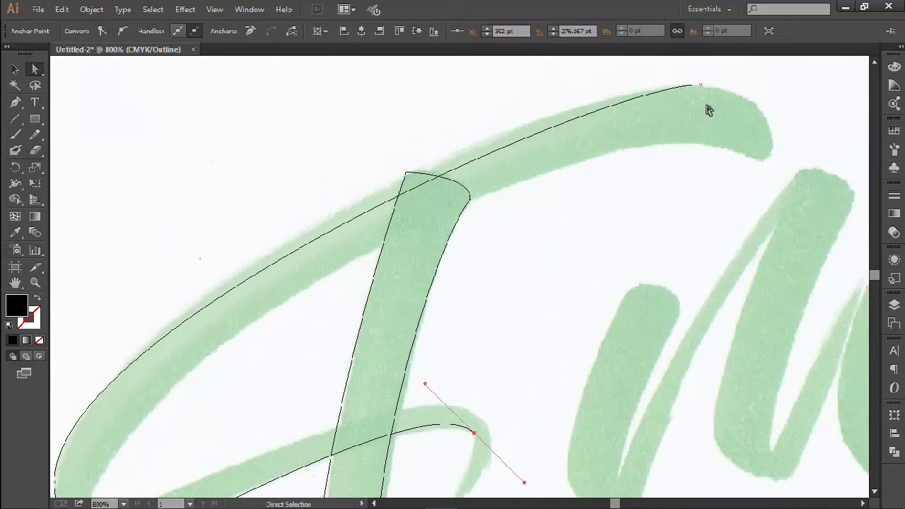
drag(669, 83, 668, 83)
drag(606, 85, 524, 107)
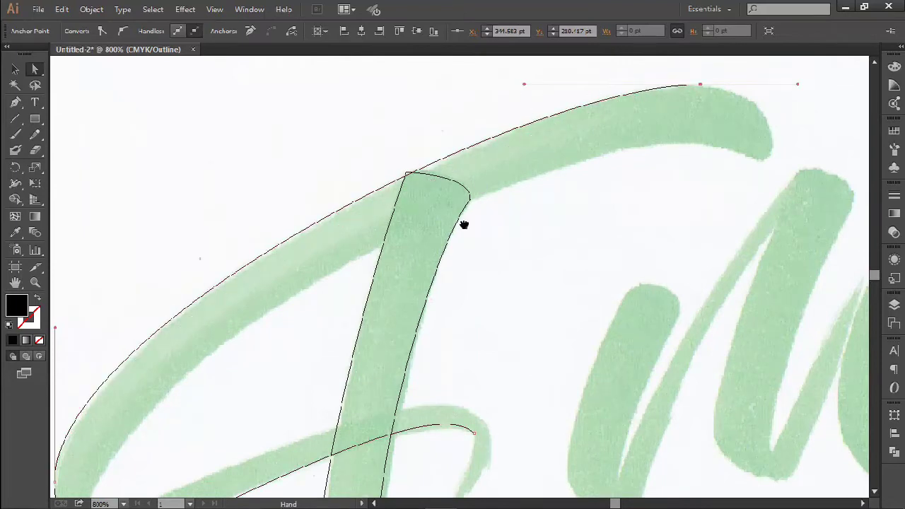
drag(464, 225, 510, 134)
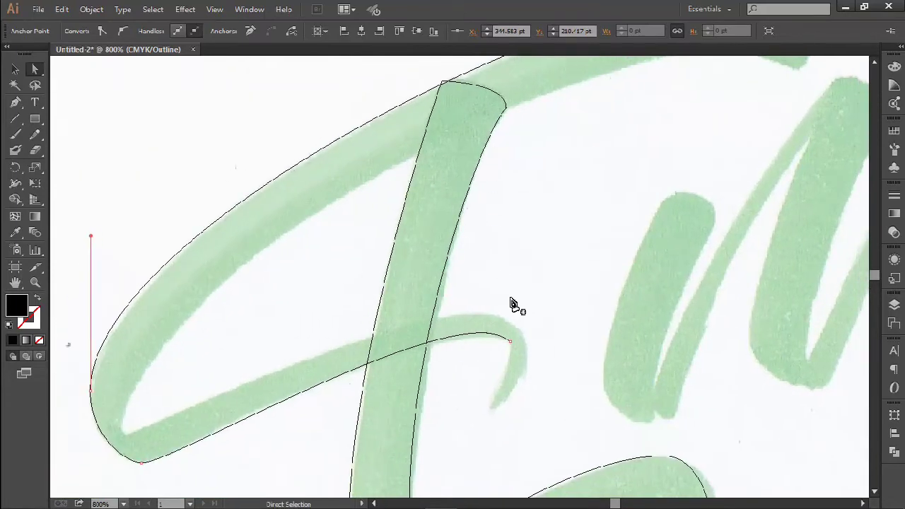
Trace the middle arm's hook down to its pointed tip and back up its outer side to the arm's crest
key(p)
scroll(513, 347, up, 1)
drag(527, 290, 542, 159)
drag(524, 209, 538, 239)
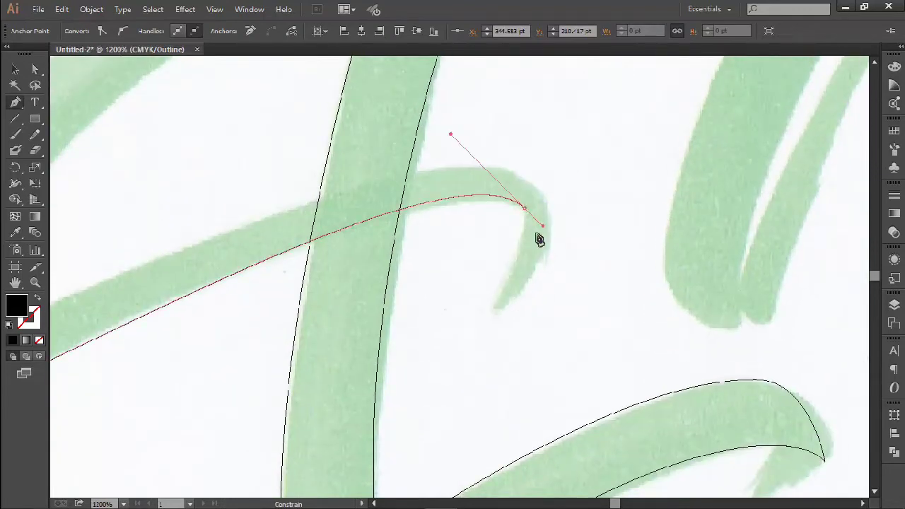
click(491, 307)
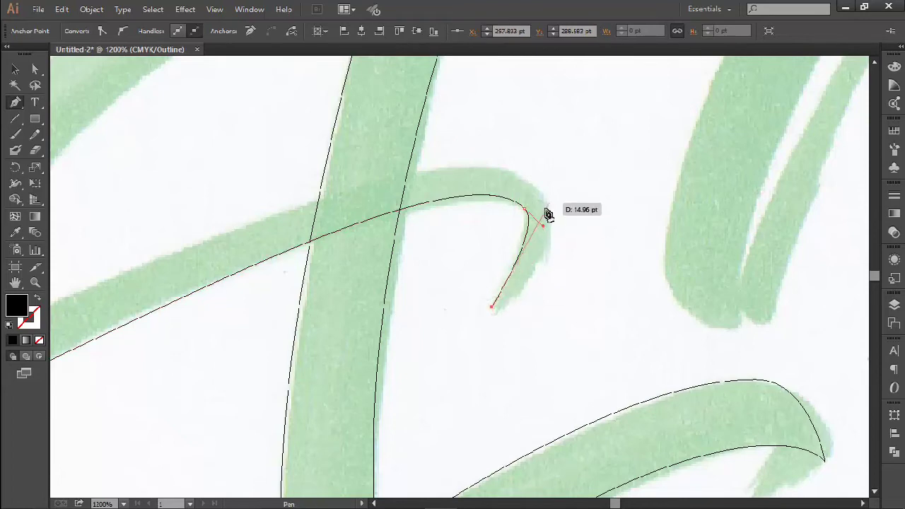
drag(548, 215, 548, 156)
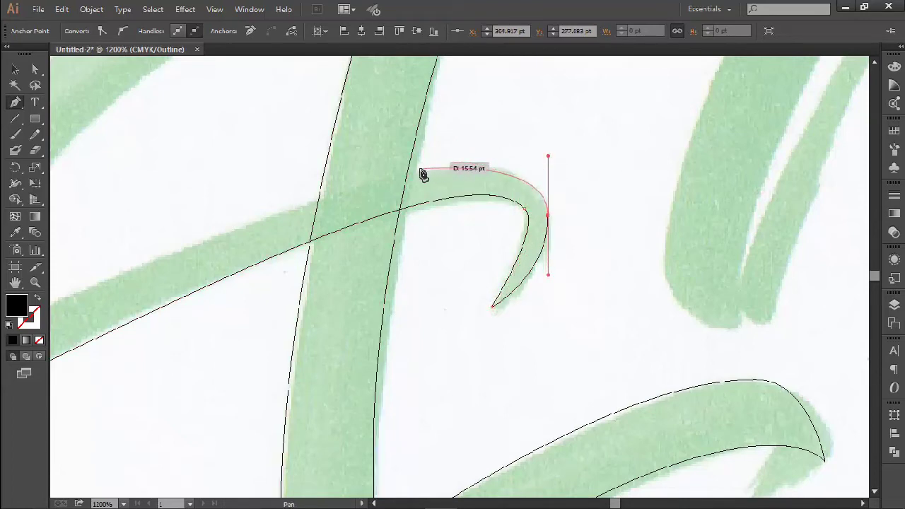
drag(550, 217, 548, 189)
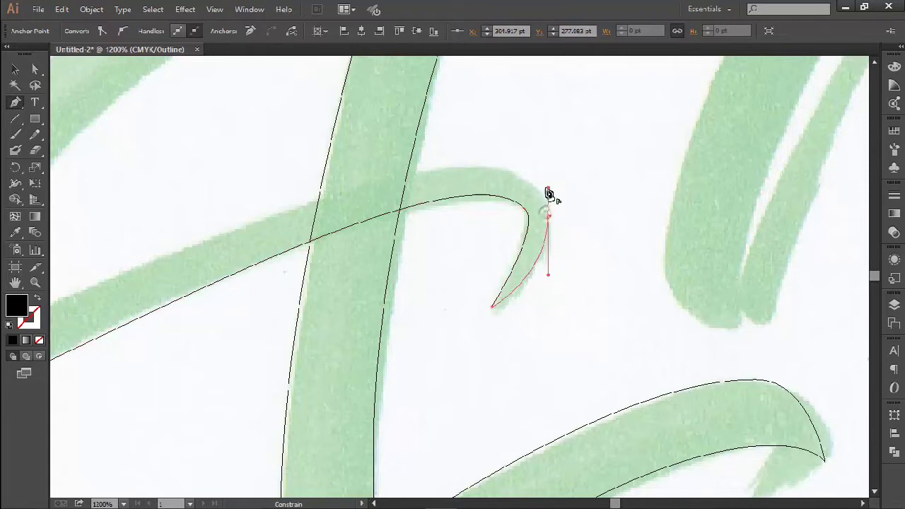
drag(458, 163, 485, 188)
Trace the middle arm's upper edge back to the loop's inner corner and lengthen the crest's handle to match the edge
scroll(399, 166, down, 2)
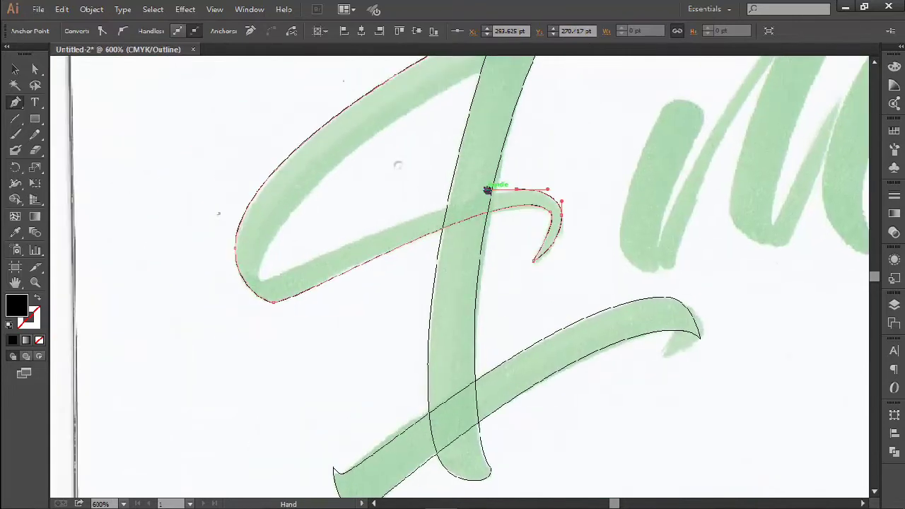
scroll(259, 289, up, 2)
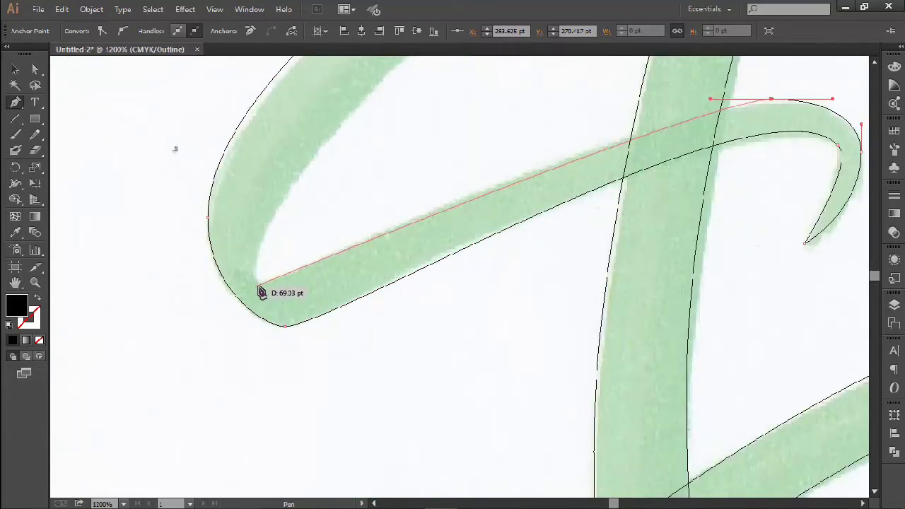
mouse_move(258, 287)
mouse_down()
mouse_move(239, 283)
mouse_move(234, 265)
mouse_move(239, 281)
mouse_move(258, 277)
mouse_up()
key(ctrl)
drag(427, 229, 321, 309)
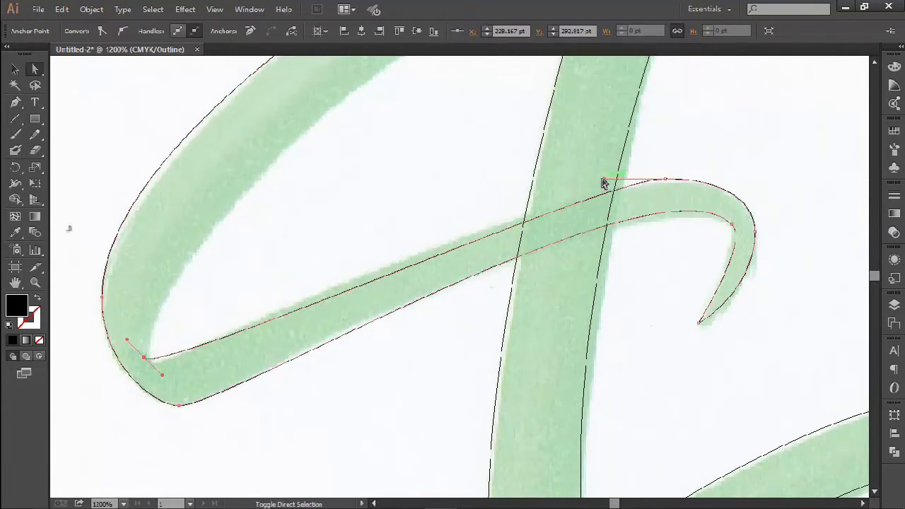
drag(604, 179, 558, 188)
drag(436, 210, 532, 227)
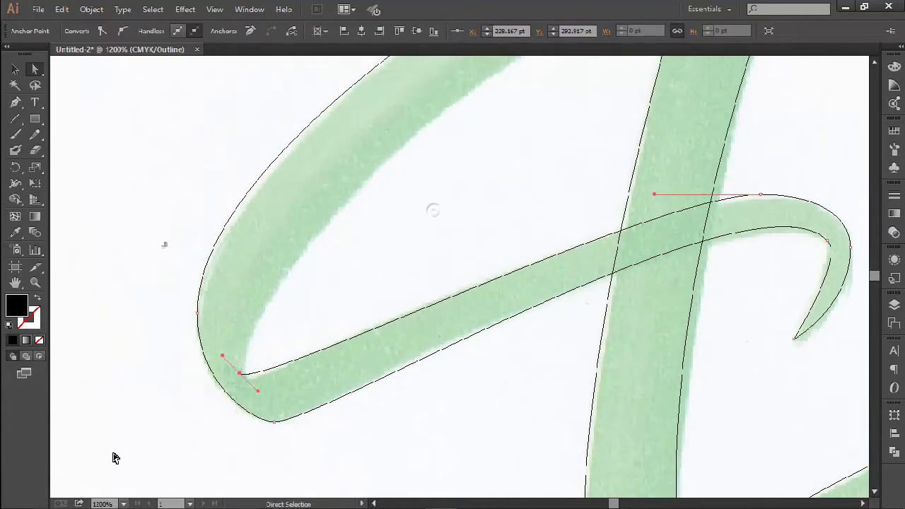
Nudge the loop's inner corner anchor slightly so it sits on the template edge
scroll(252, 389, up, 1)
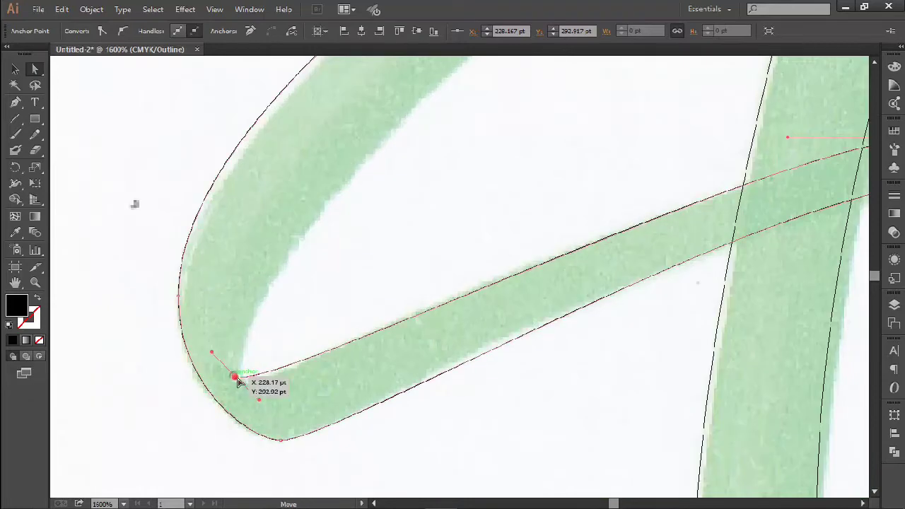
drag(239, 382, 245, 382)
scroll(357, 362, down, 2)
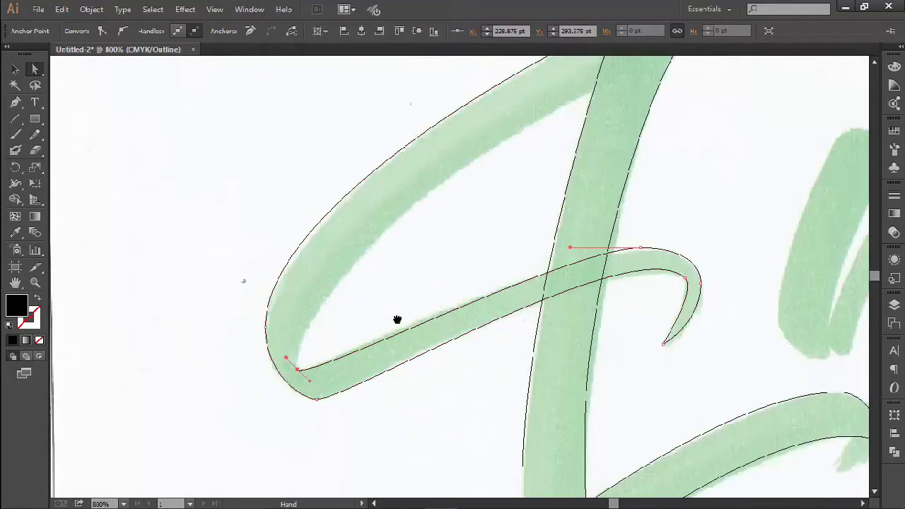
Continue the path from the loop's inner corner to a smooth anchor on the top stroke's underside, near its end
drag(398, 320, 330, 336)
drag(503, 264, 457, 281)
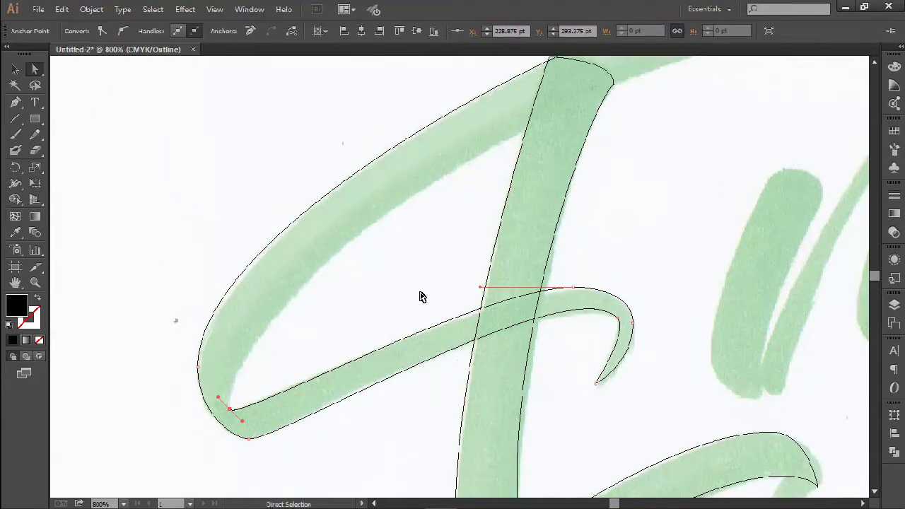
key(p)
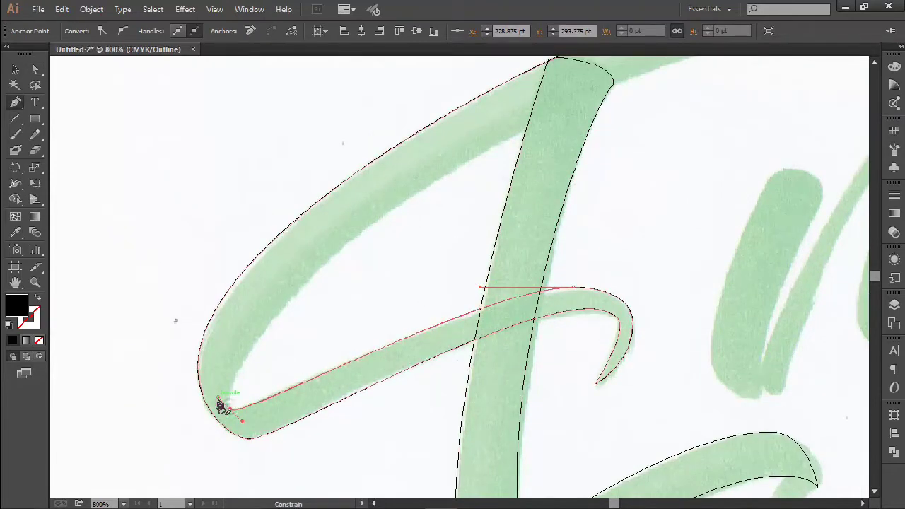
drag(411, 206, 280, 273)
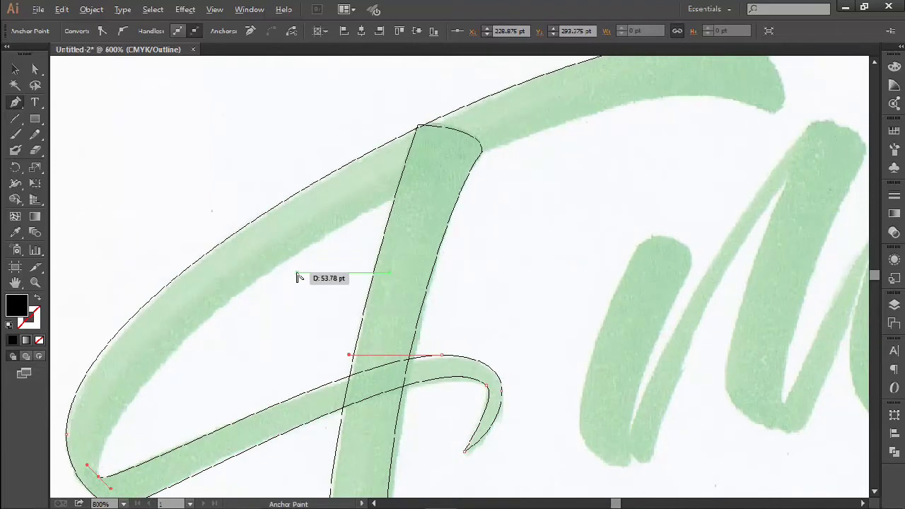
scroll(297, 275, down, 1)
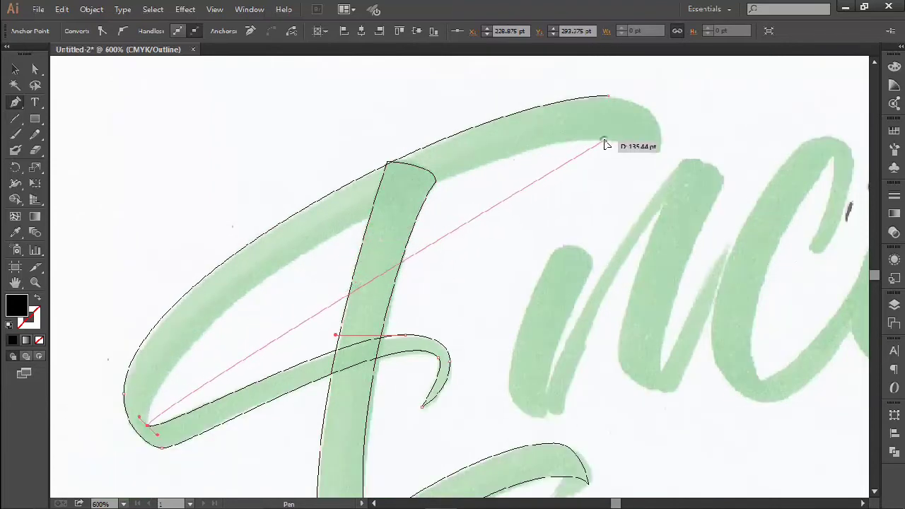
drag(605, 140, 759, 168)
Lengthen the handles at the loop's inner corner and the top stroke's underside until the curve follows the stroke's lower edge
key(ctrl)
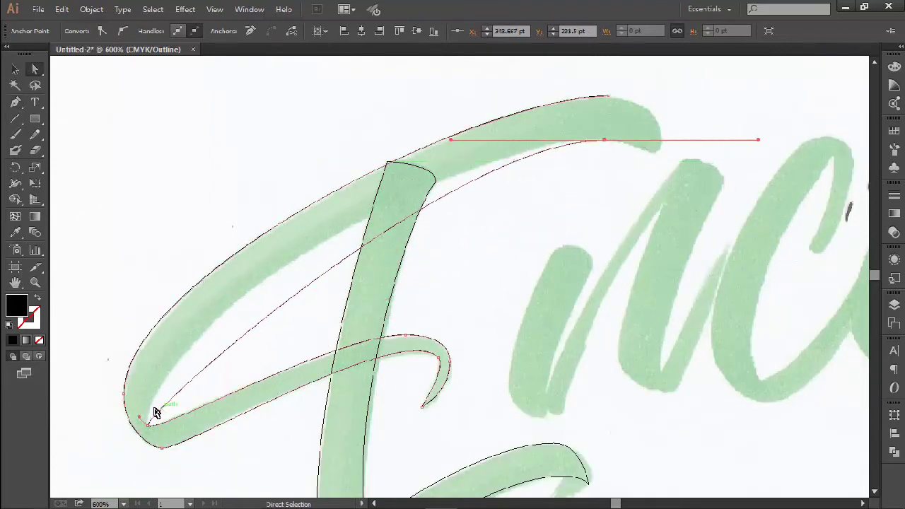
drag(141, 419, 116, 394)
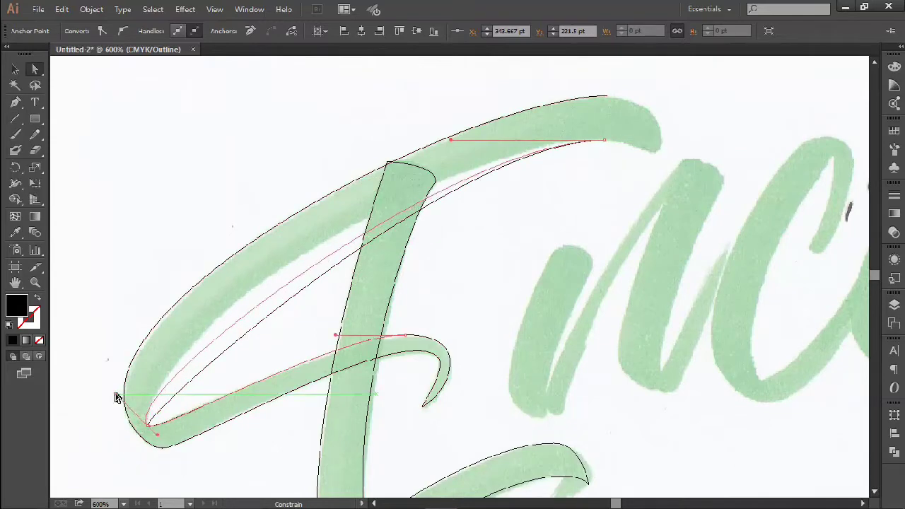
drag(450, 139, 391, 140)
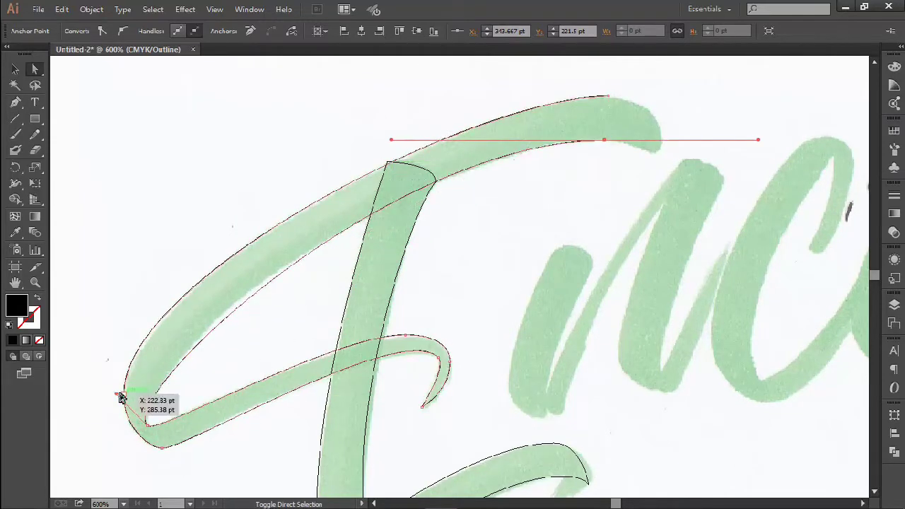
drag(116, 394, 110, 389)
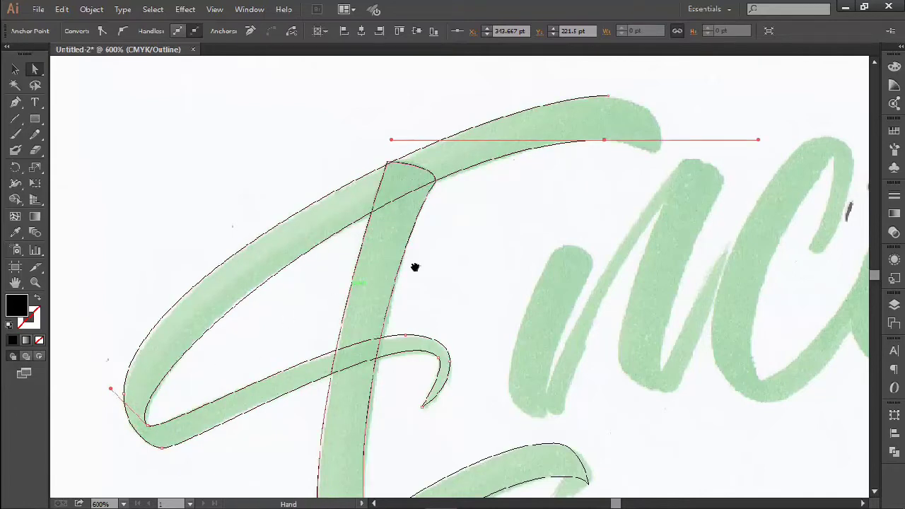
Shorten the underside anchor's outgoing handle, add a corner at the top stroke's lower tip, and close the path at its crest
drag(415, 267, 305, 311)
scroll(509, 181, up, 1)
drag(510, 179, 509, 228)
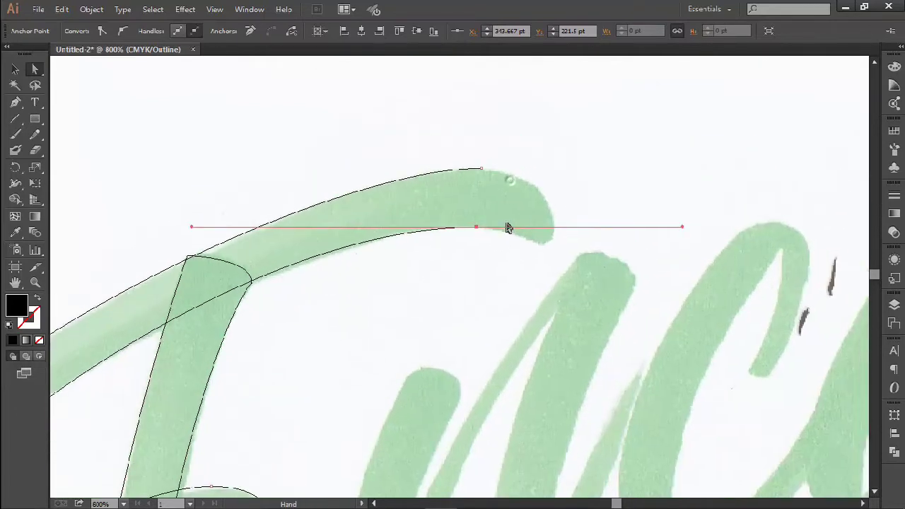
scroll(505, 251, up, 2)
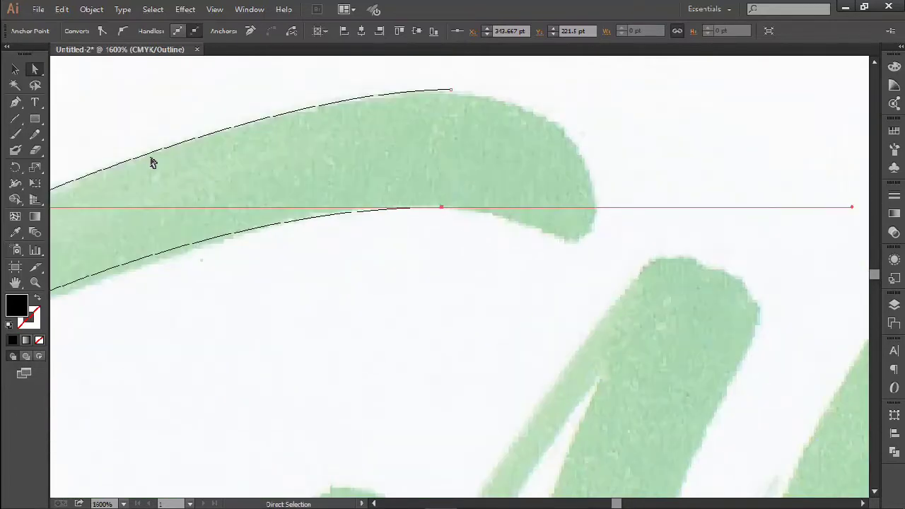
click(15, 103)
drag(441, 207, 495, 210)
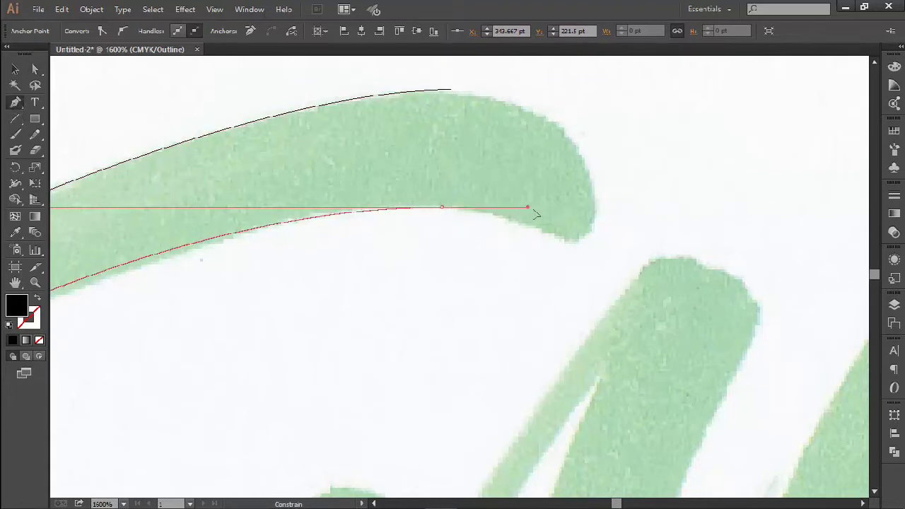
click(579, 251)
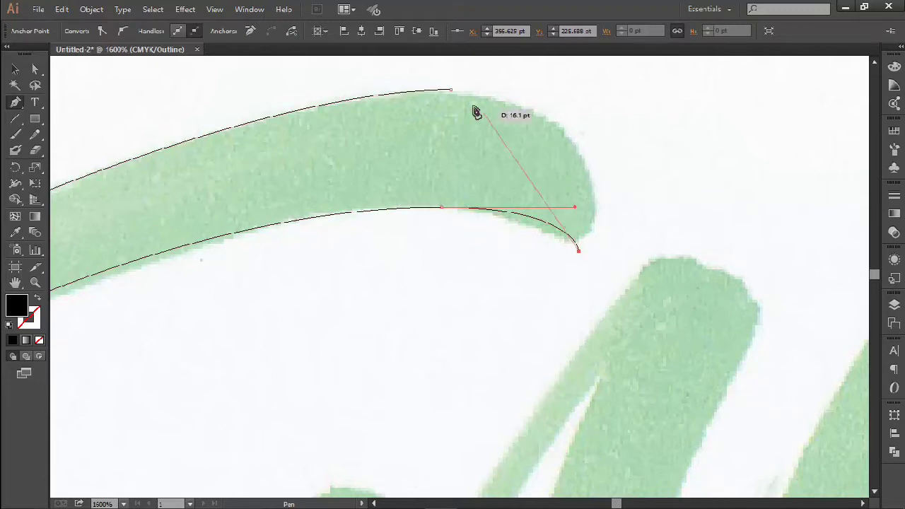
drag(450, 90, 302, 95)
Deselect the finished E stroke and check the traced shapes in Preview mode before returning to Outline mode
alt+scroll(407, 151, down, 3)
drag(410, 151, 515, 145)
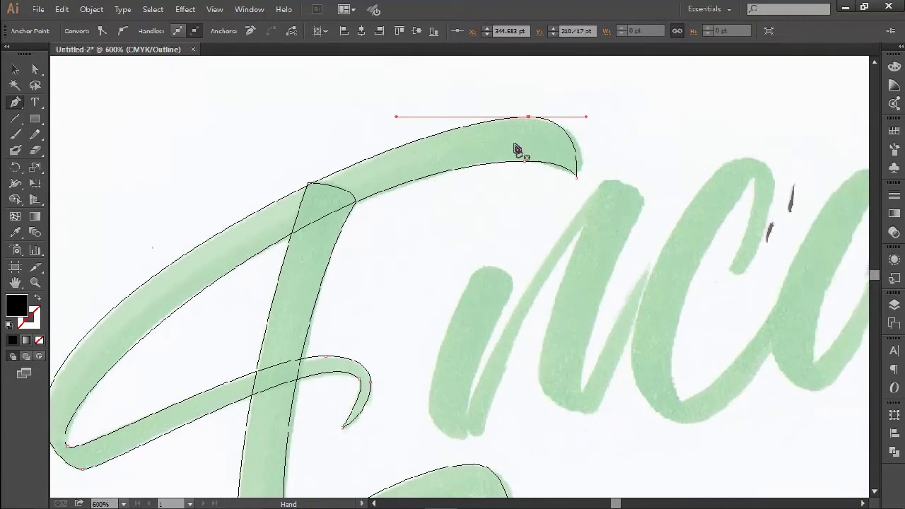
key(v)
click(527, 201)
alt+scroll(517, 248, down, 1)
drag(503, 300, 346, 273)
key(ctrl+y)
key(ctrl+y)
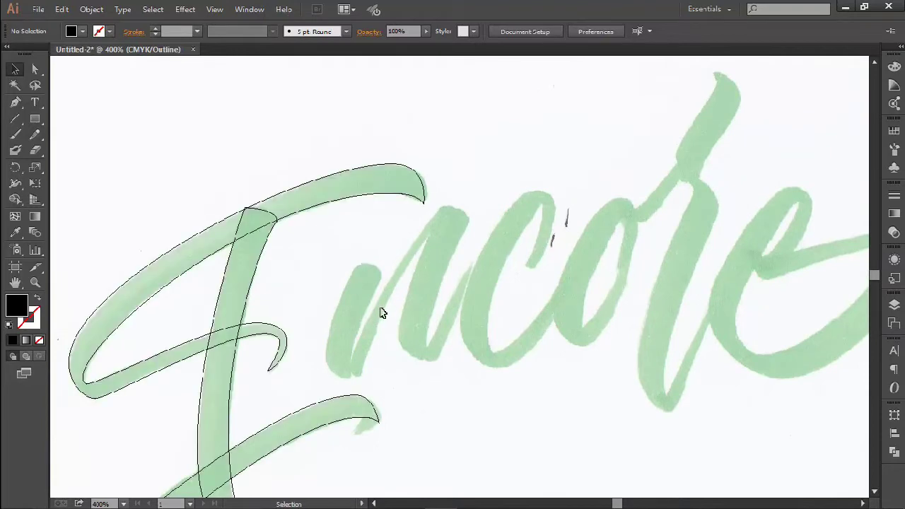
scroll(372, 320, up, 3)
drag(372, 316, 446, 248)
key(p)
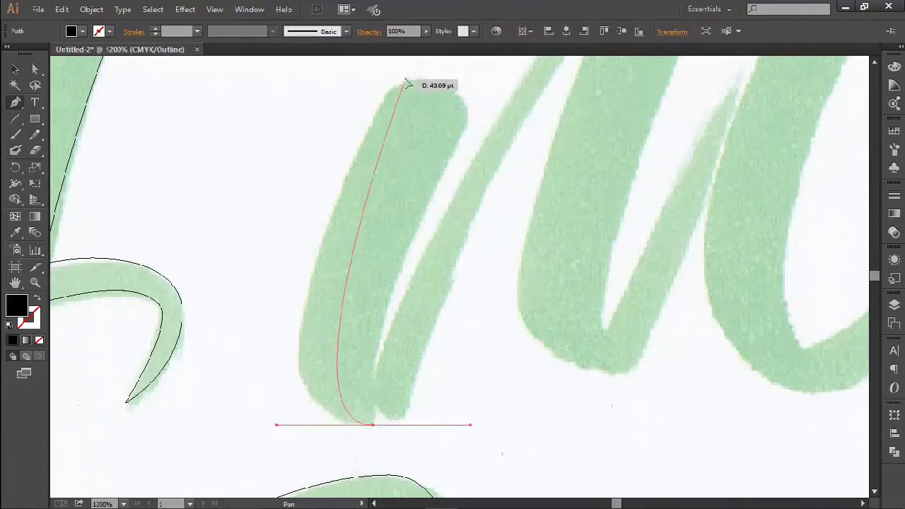
mouse_move(406, 78)
mouse_down()
mouse_move(463, 79)
mouse_move(454, 80)
mouse_up()
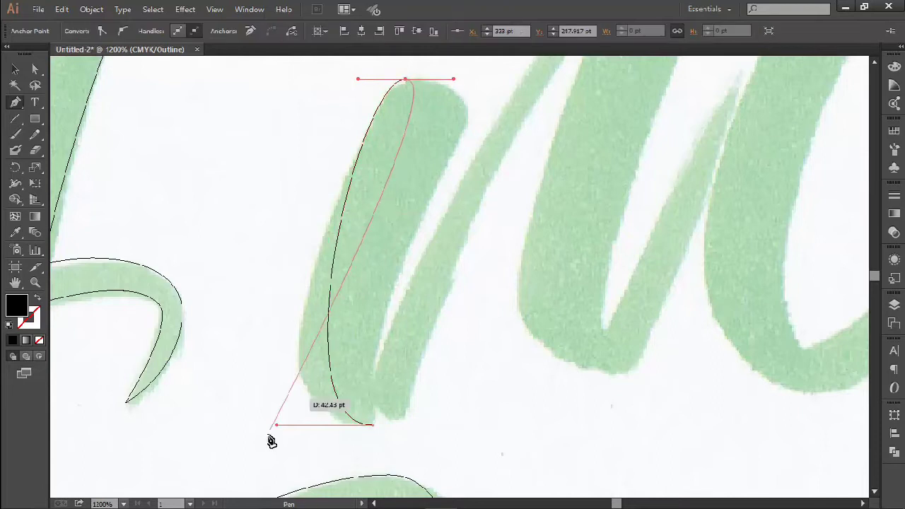
drag(277, 425, 218, 425)
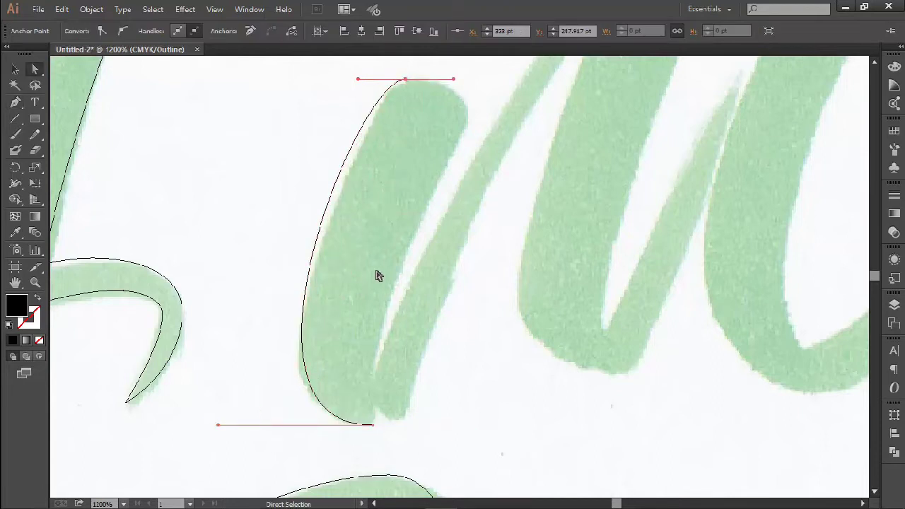
key(ctrl+z)
key(ctrl+z)
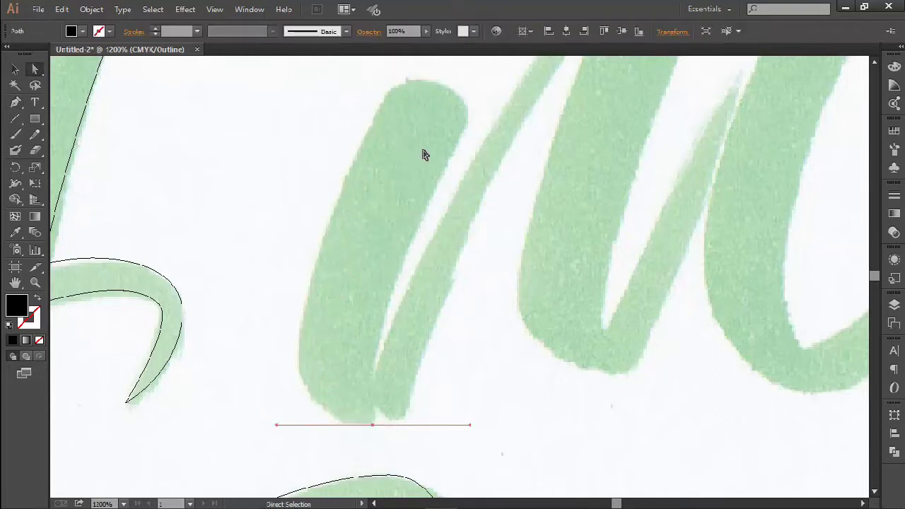
key(ctrl+z)
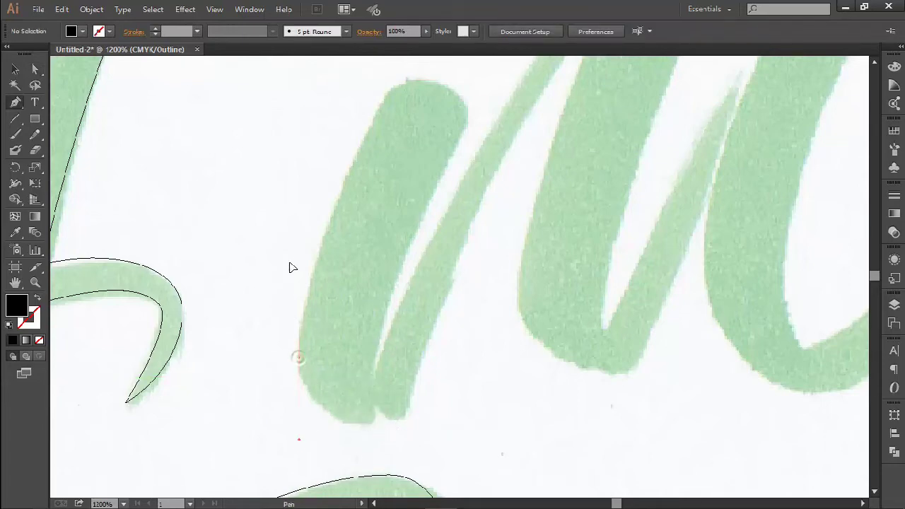
Trace the n's first stem as a closed path up its left edge, around the rounded top, down the right edge and across the base
drag(391, 79, 385, 116)
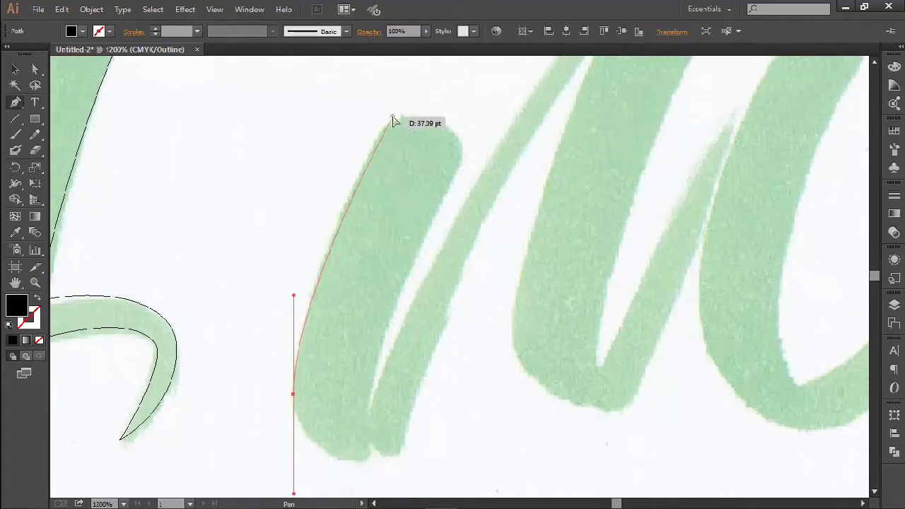
click(393, 117)
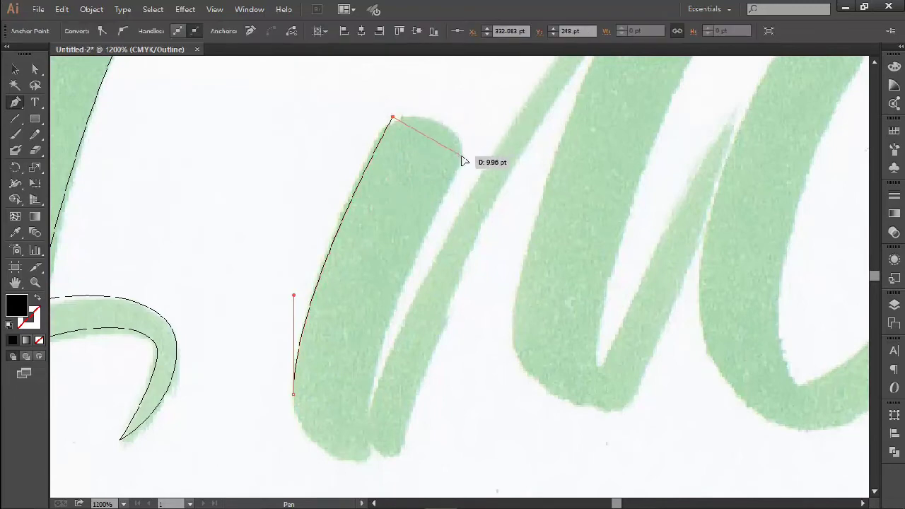
drag(461, 155, 467, 203)
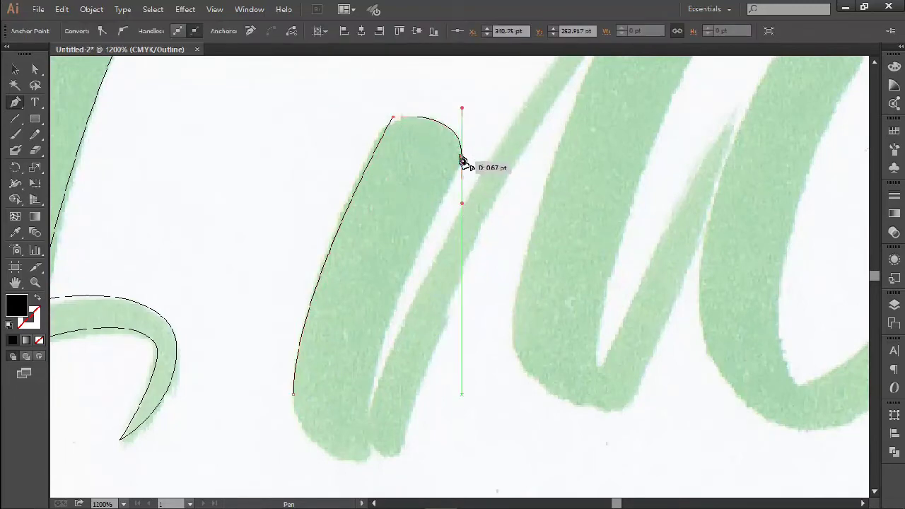
click(462, 156)
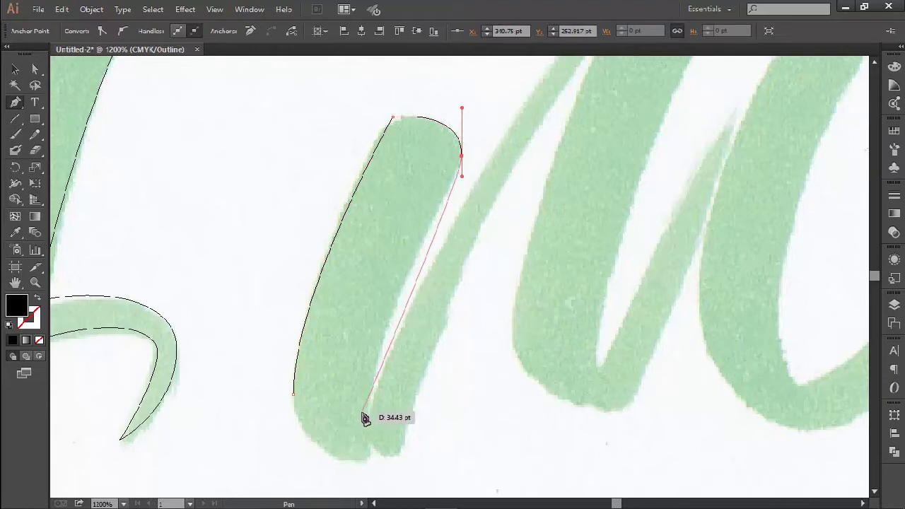
drag(367, 398, 375, 464)
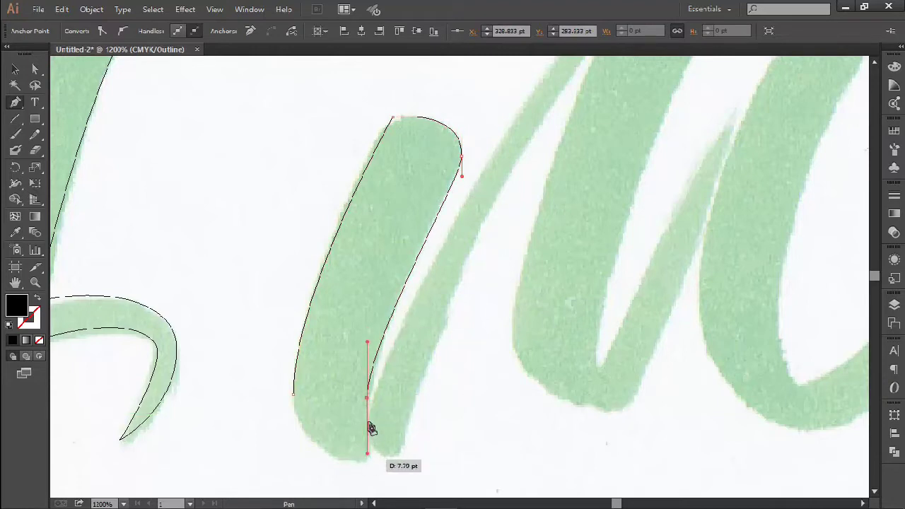
drag(368, 427, 316, 438)
click(294, 395)
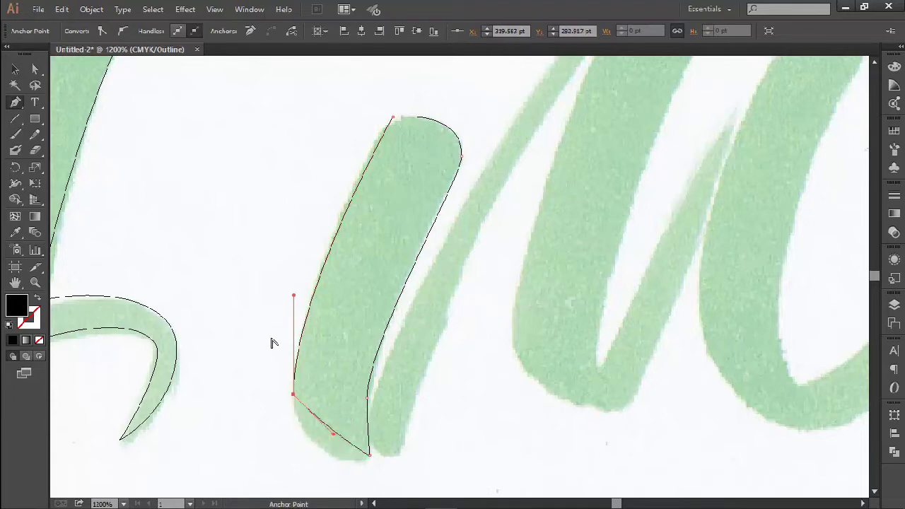
Reshape the stem's base into a rounded curve and lengthen the upper handle of the anchor low on its right edge
key(a)
click(334, 434)
drag(322, 443, 304, 462)
drag(414, 387, 382, 400)
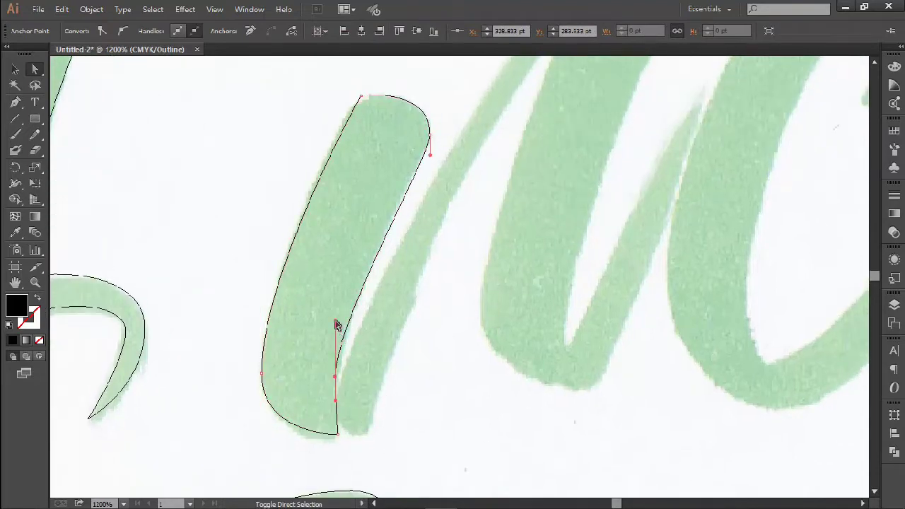
click(341, 324)
drag(405, 352, 405, 358)
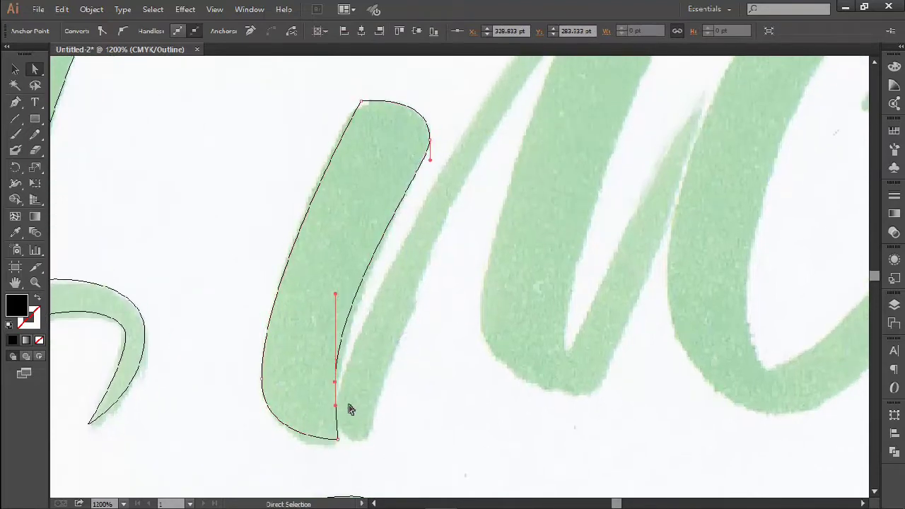
Nudge the anchor low on the stem's right edge and its bottom corner to fit the template, and deselect the path
shift+click(336, 382)
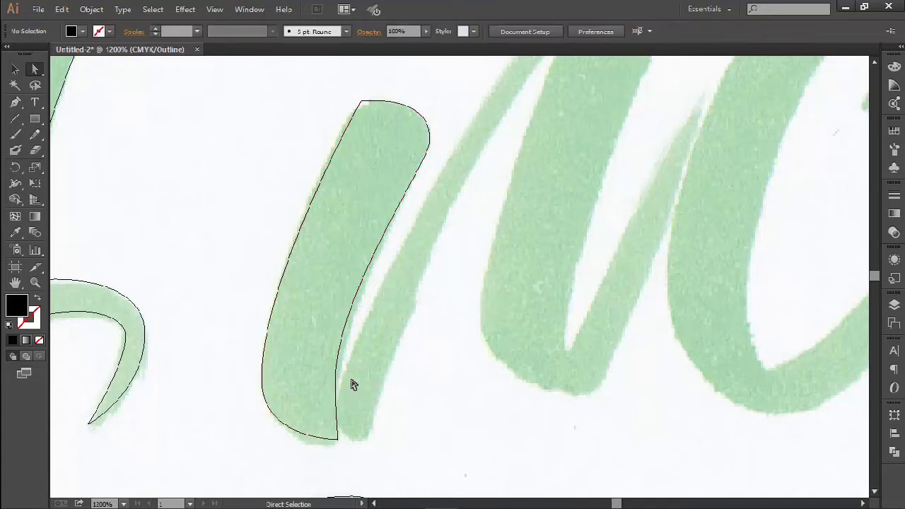
click(336, 382)
mouse_move(342, 388)
mouse_down()
mouse_move(339, 382)
mouse_move(342, 396)
mouse_up()
drag(337, 440, 338, 446)
click(394, 385)
Start a path at the crest of the n's thin upstroke, turn at its right shoulder, and trace the right edge to the foot
mouse_move(415, 367)
mouse_down()
mouse_move(390, 383)
mouse_move(427, 369)
mouse_up()
scroll(398, 376, down, 2)
key(p)
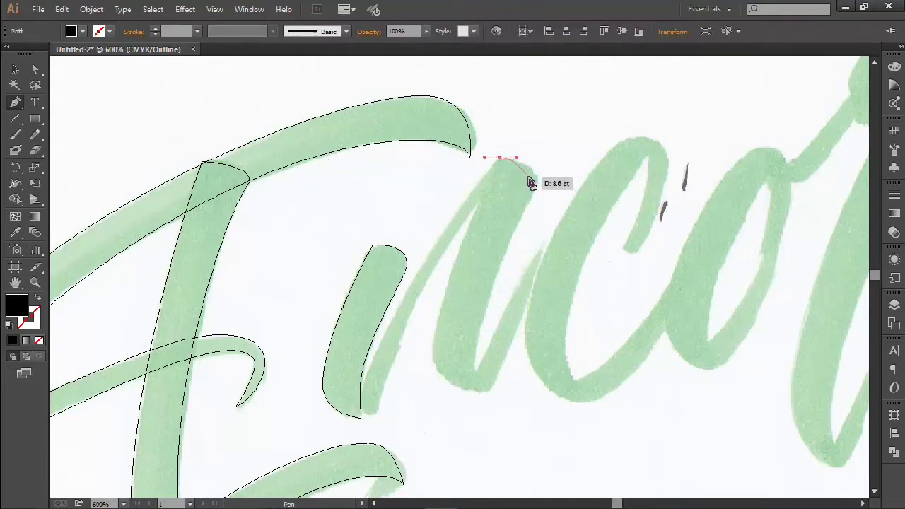
mouse_move(528, 176)
mouse_down()
mouse_move(404, 309)
mouse_move(526, 179)
mouse_up()
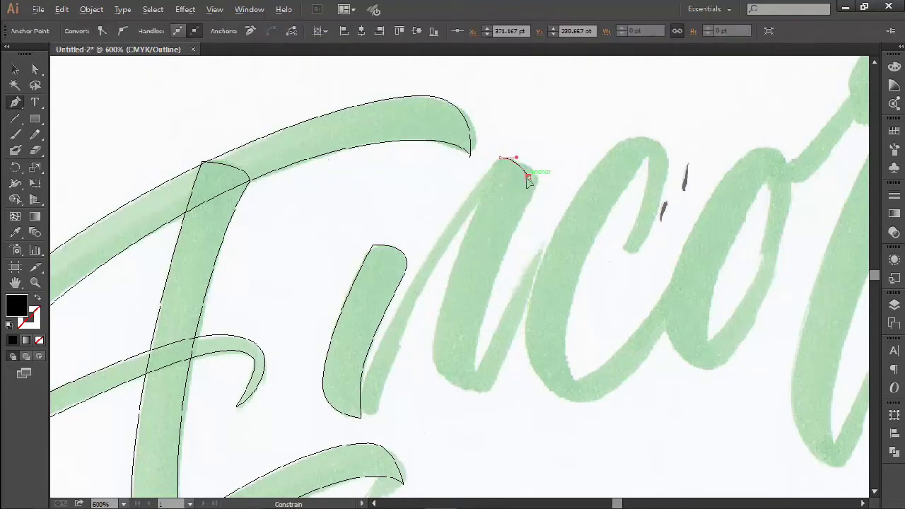
drag(377, 414, 361, 482)
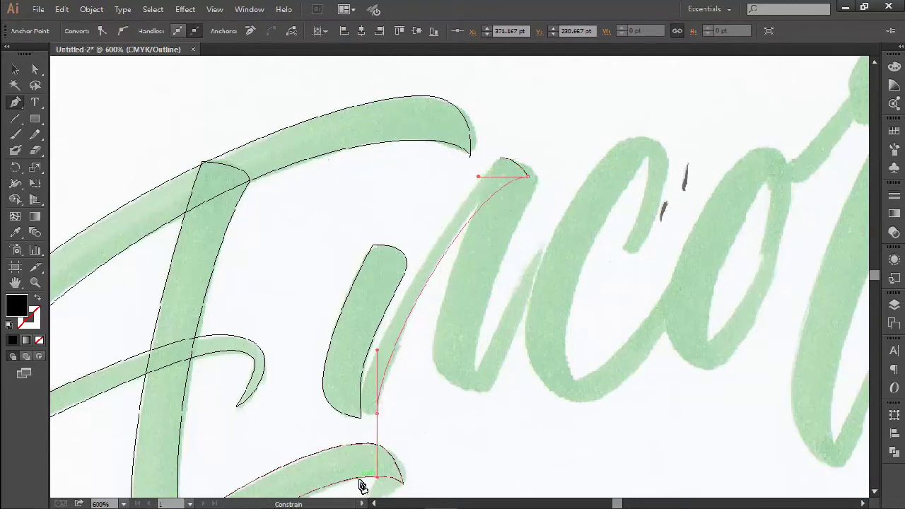
Trace across the thin upstroke's foot and up its left edge, closing the path with a smooth curve at the crest
scroll(375, 429, up, 3)
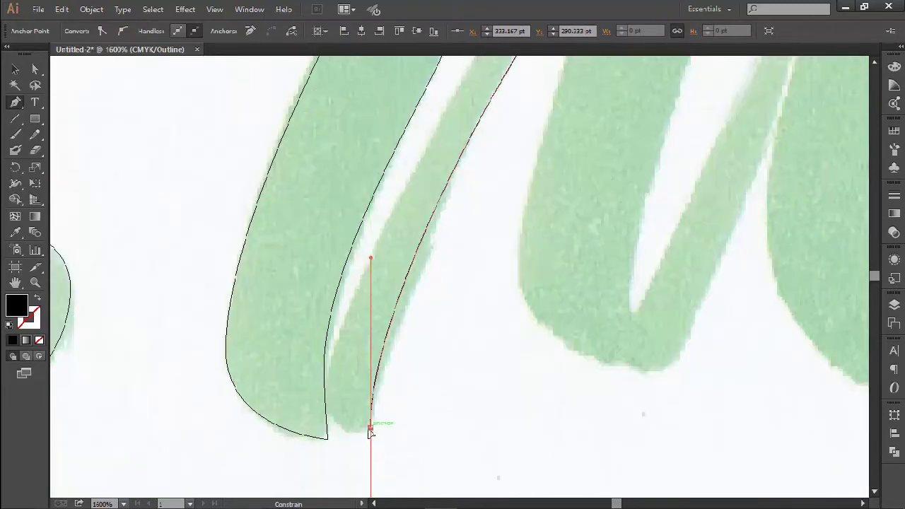
click(371, 428)
drag(341, 421, 275, 417)
scroll(337, 359, down, 2)
drag(451, 155, 481, 131)
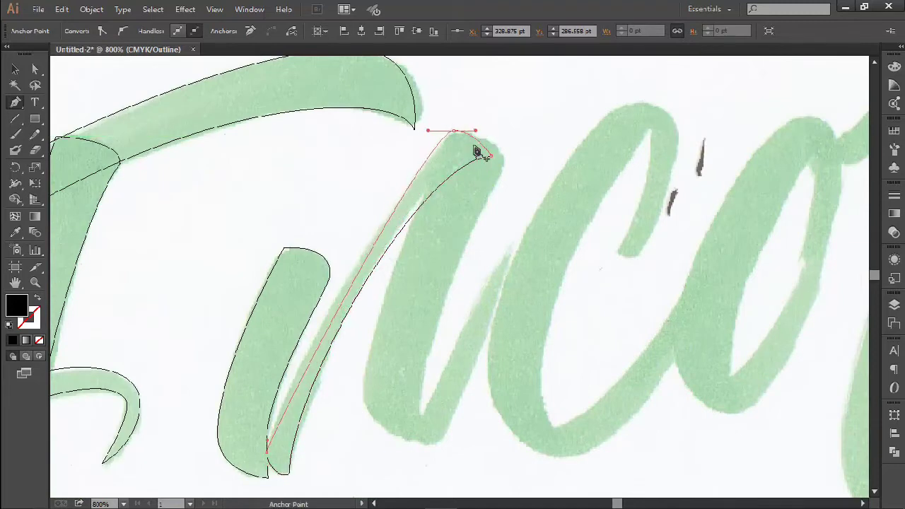
Finish the n's thin upstroke path at its right shoulder corner and deselect the path
click(487, 155)
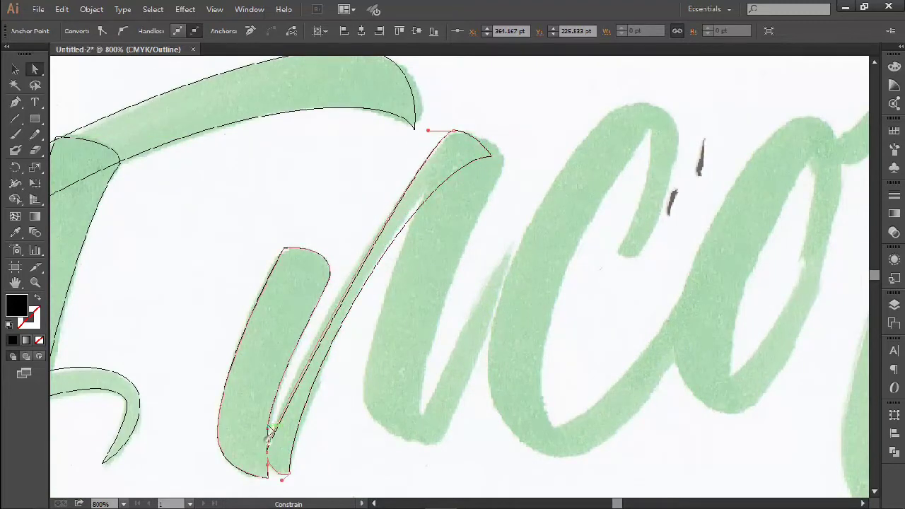
ctrl+click(503, 261)
drag(508, 238, 471, 263)
scroll(471, 196, up, 1)
drag(471, 184, 505, 151)
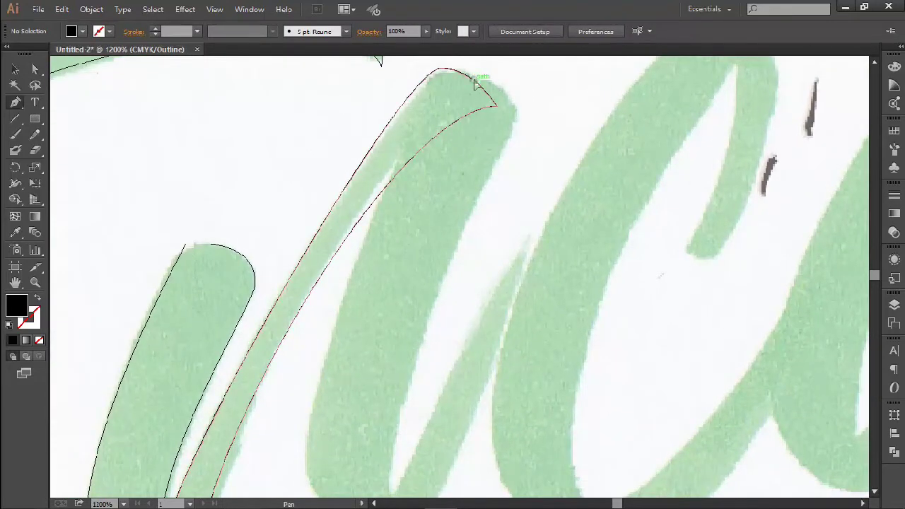
Start a path at the crest of the n's second stem with horizontal handles and curve it to a corner at the right shoulder
drag(475, 81, 518, 85)
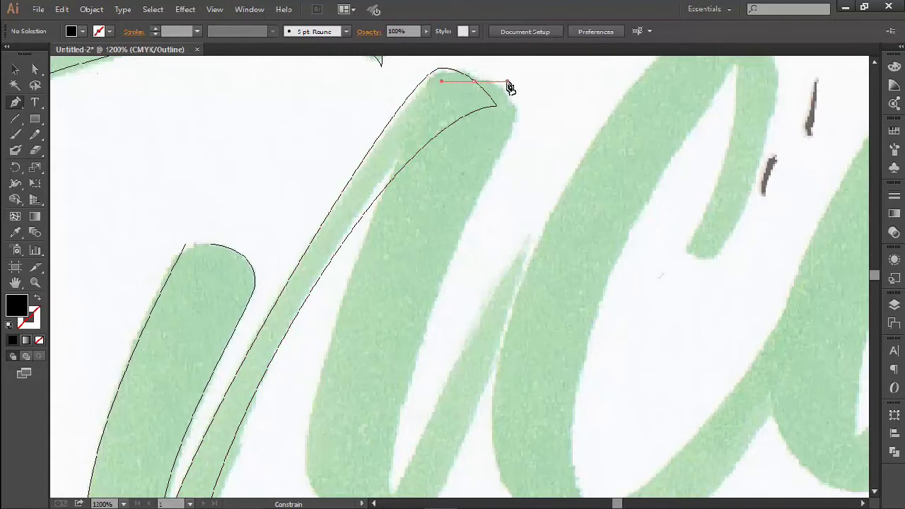
drag(507, 82, 508, 81)
key(ctrl+z)
drag(498, 81, 499, 81)
click(518, 119)
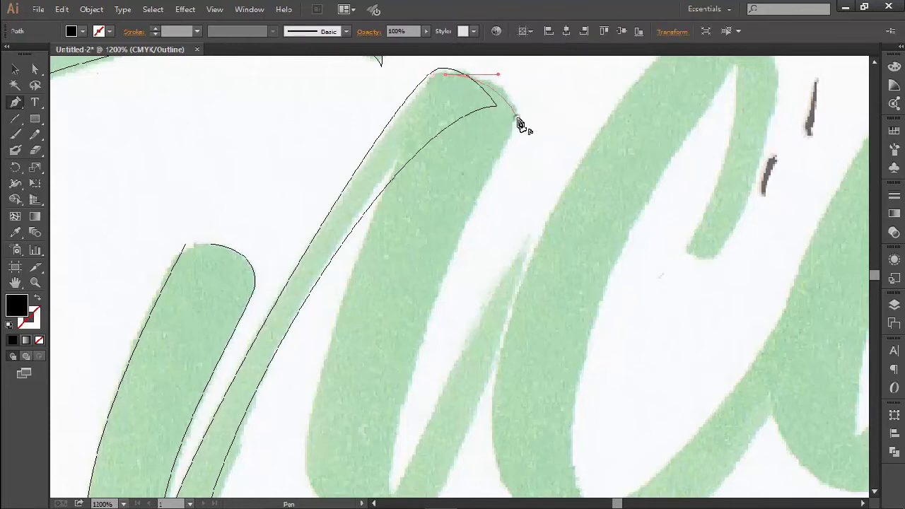
Trace the right edge of the n's second stem down to its inner base with a vertical handle, turning there at a corner
scroll(483, 194, down, 2)
drag(420, 206, 380, 137)
scroll(400, 279, up, 1)
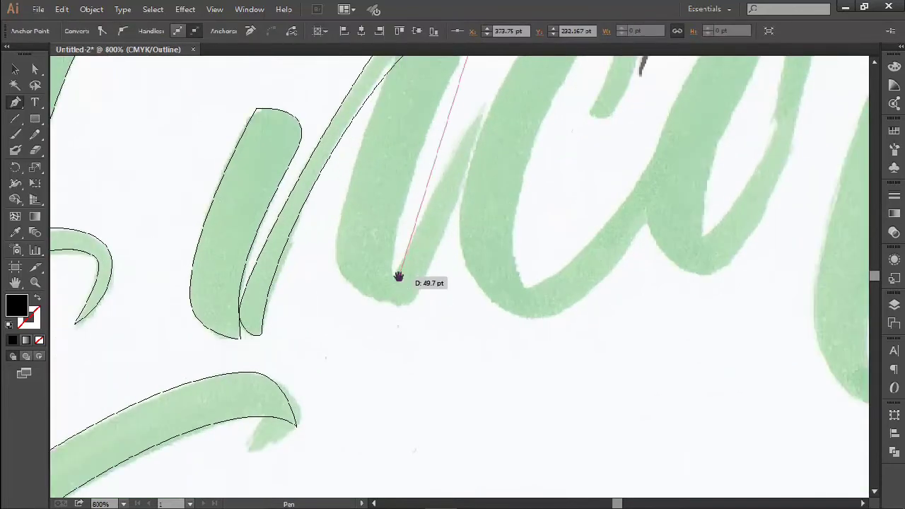
drag(400, 284, 394, 390)
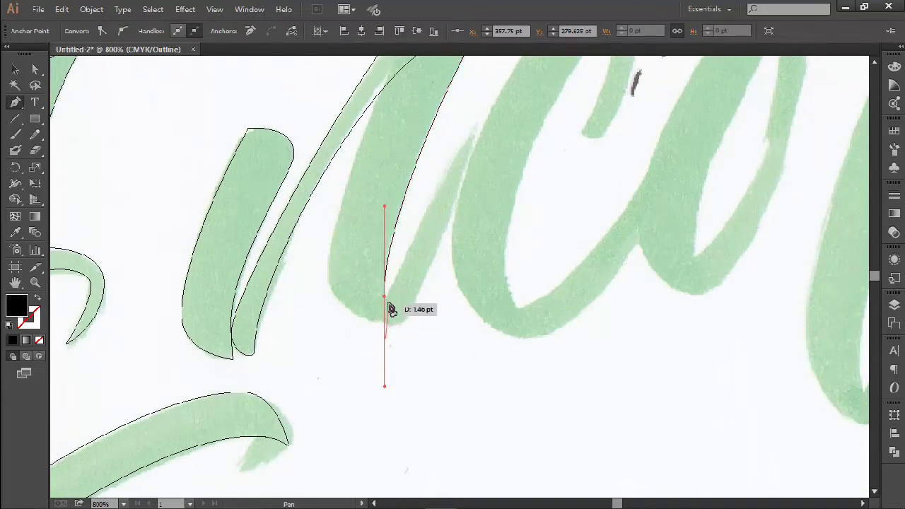
drag(422, 281, 415, 347)
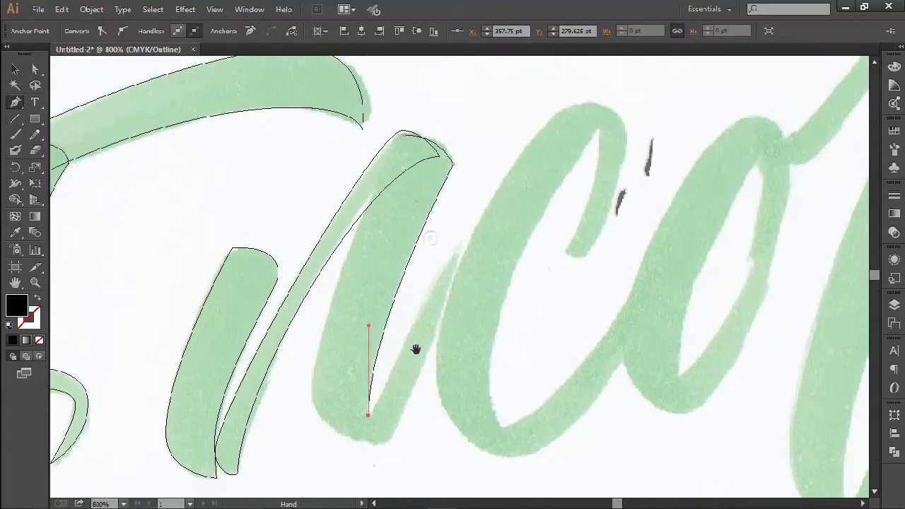
Trace the n's thin exit stroke up to a flat tip overlapping the c and back down to the stem's base
click(485, 212)
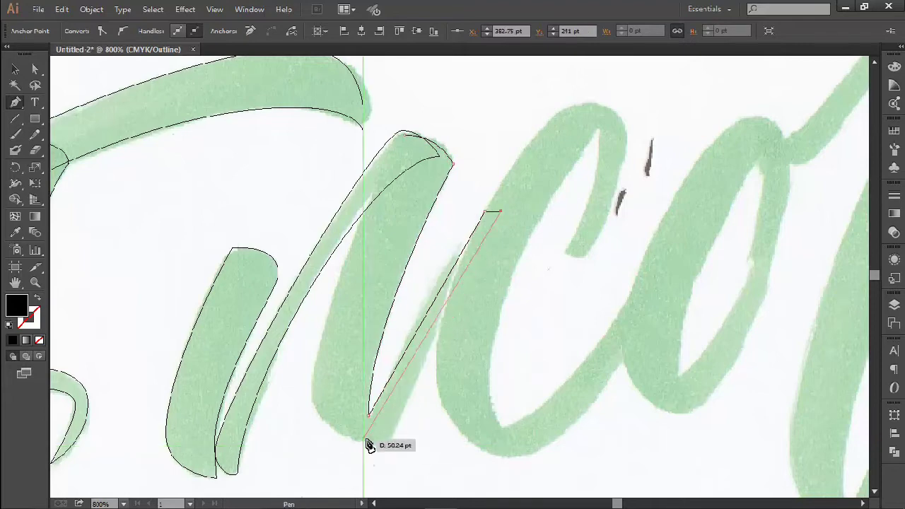
drag(369, 442, 305, 444)
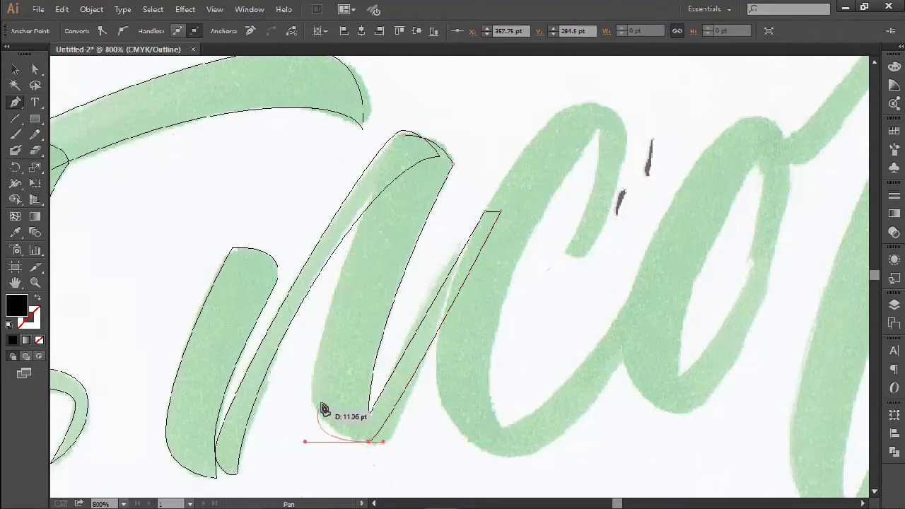
click(370, 443)
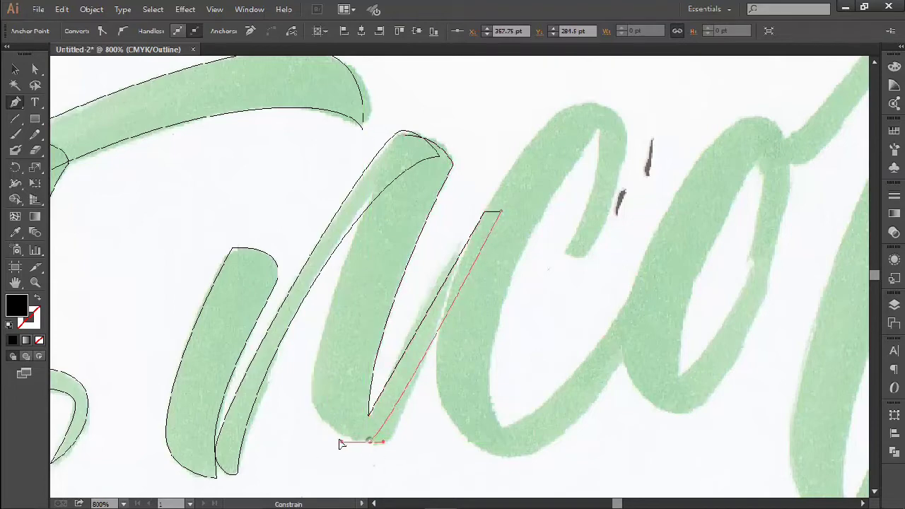
Curve around the second stem's base, trace its left edge up to close the path at the crest, and deselect it
drag(332, 435, 311, 325)
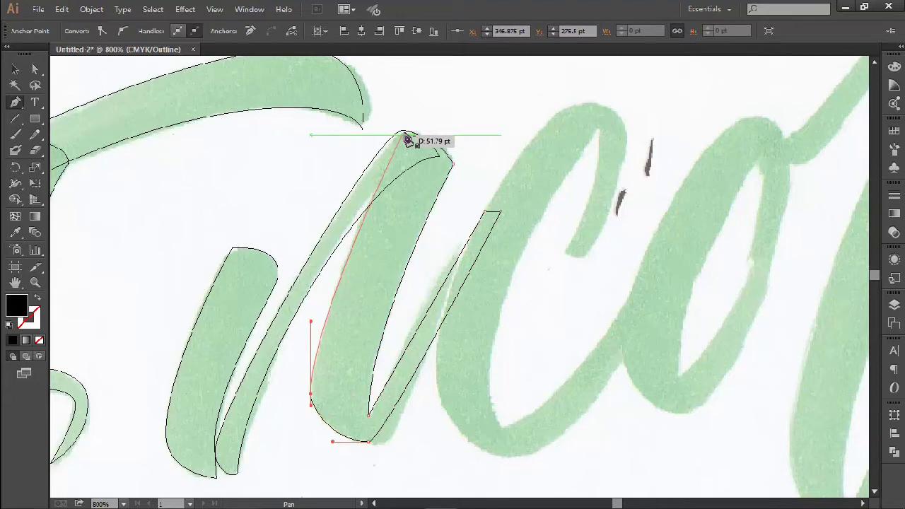
drag(407, 136, 418, 136)
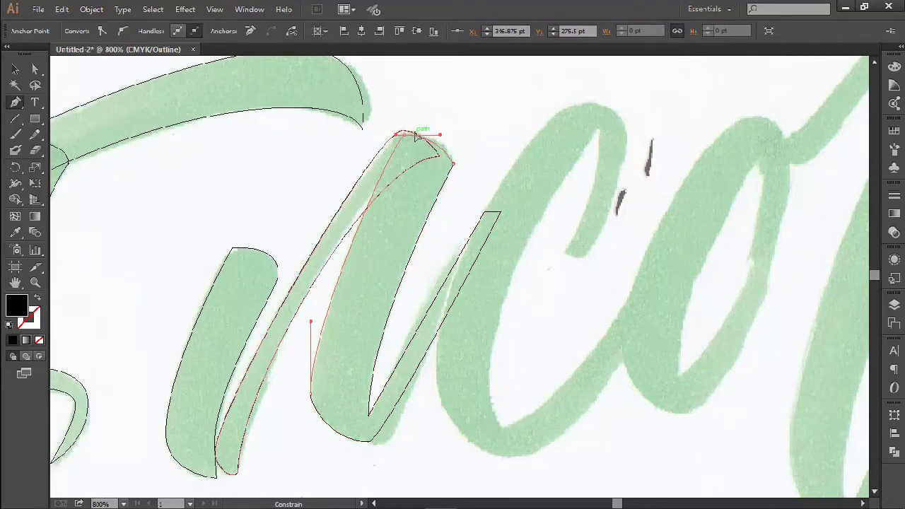
mouse_move(453, 300)
mouse_down()
mouse_move(394, 304)
mouse_move(405, 293)
mouse_up()
scroll(407, 300, down, 2)
key(v)
click(420, 294)
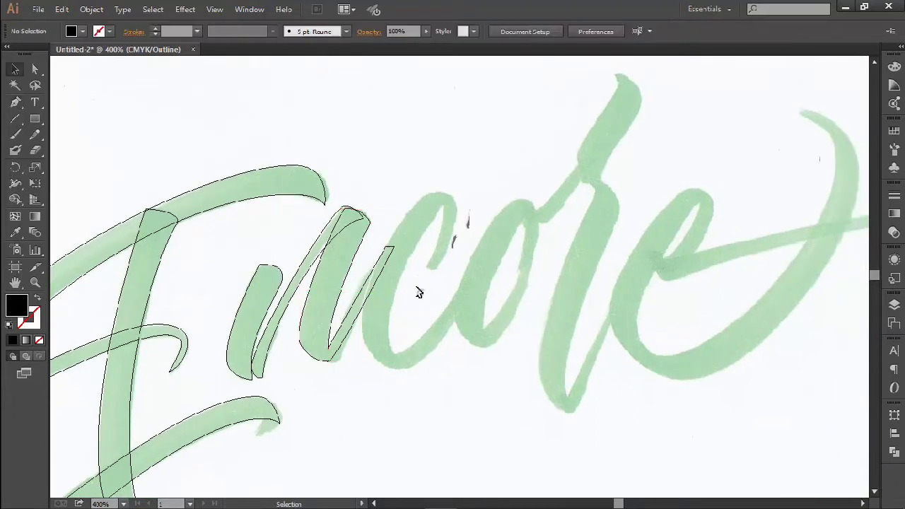
Start the c's path at its crest and trace the outer left edge, the base and the exit stroke to a pointed tip inside the o
scroll(408, 290, up, 1)
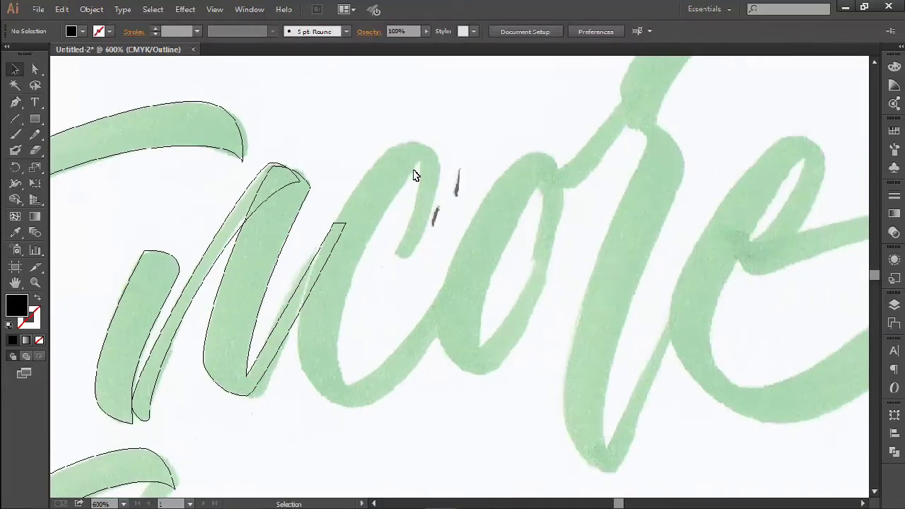
key(p)
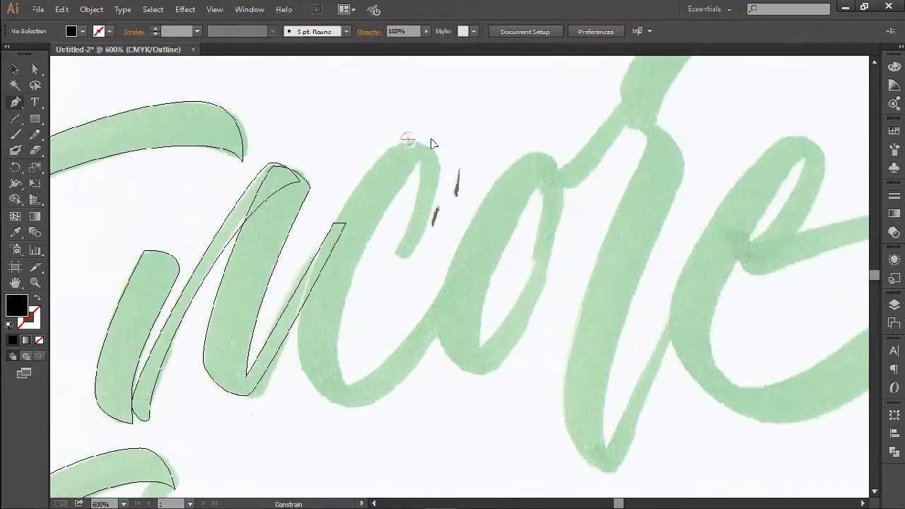
drag(356, 141, 355, 141)
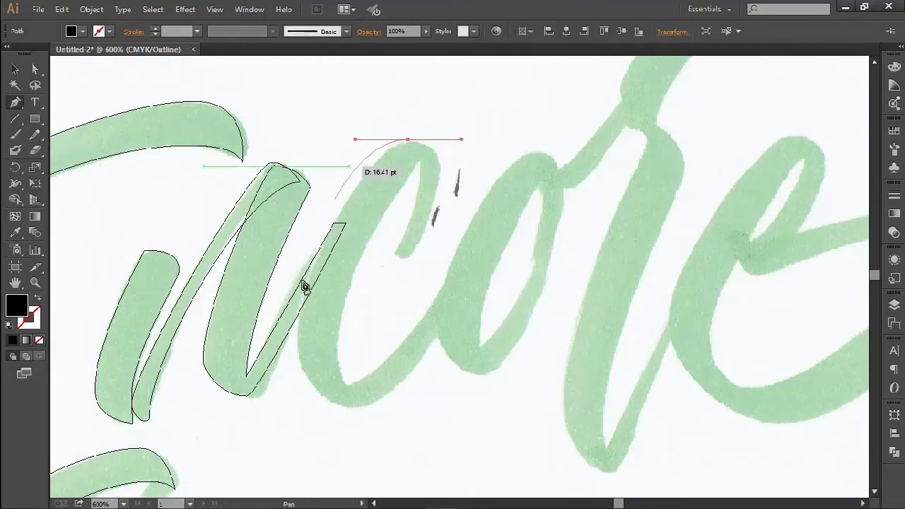
drag(297, 340, 296, 384)
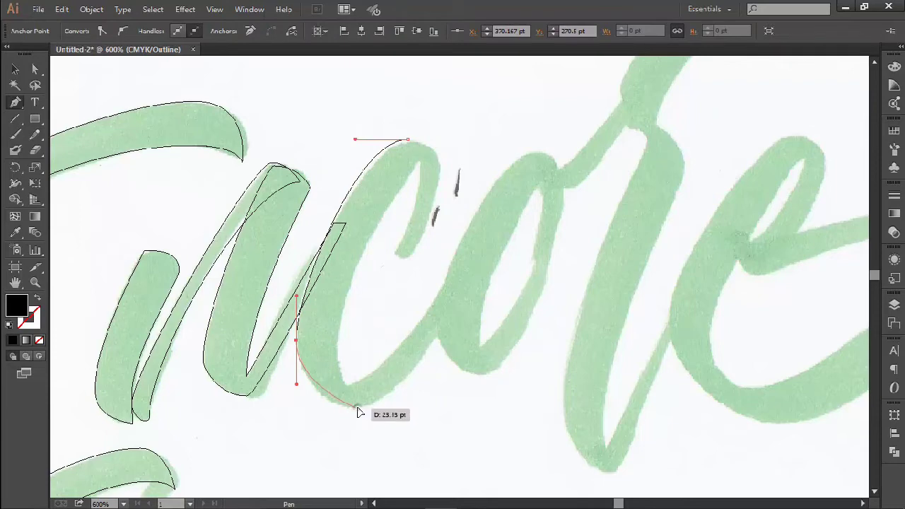
drag(357, 409, 419, 408)
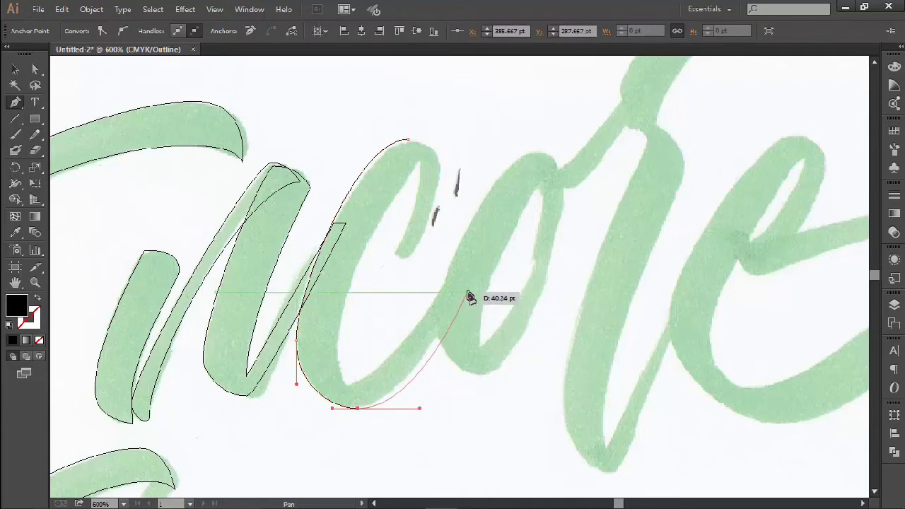
click(481, 249)
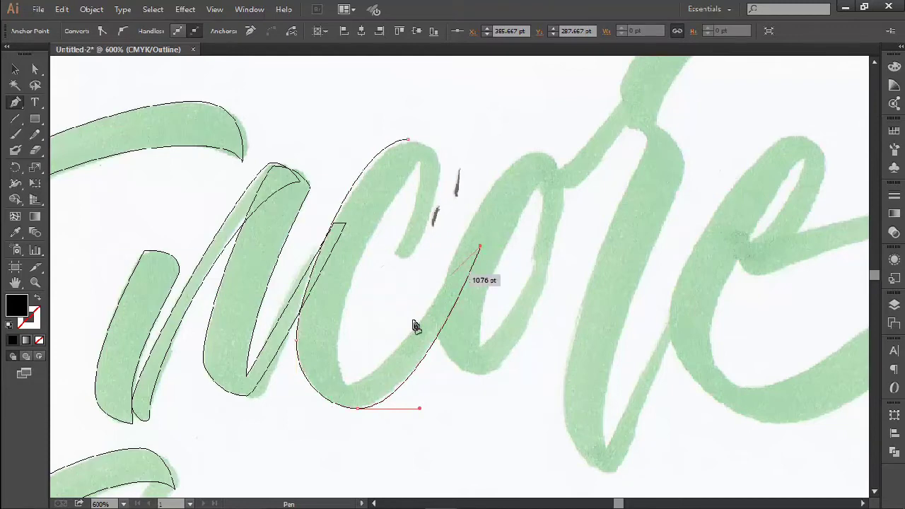
Trace the c's inner edge from the exit tip through the base to the inner crest, adjusting both anchors' handles to fit the template
drag(346, 387, 440, 163)
click(347, 388)
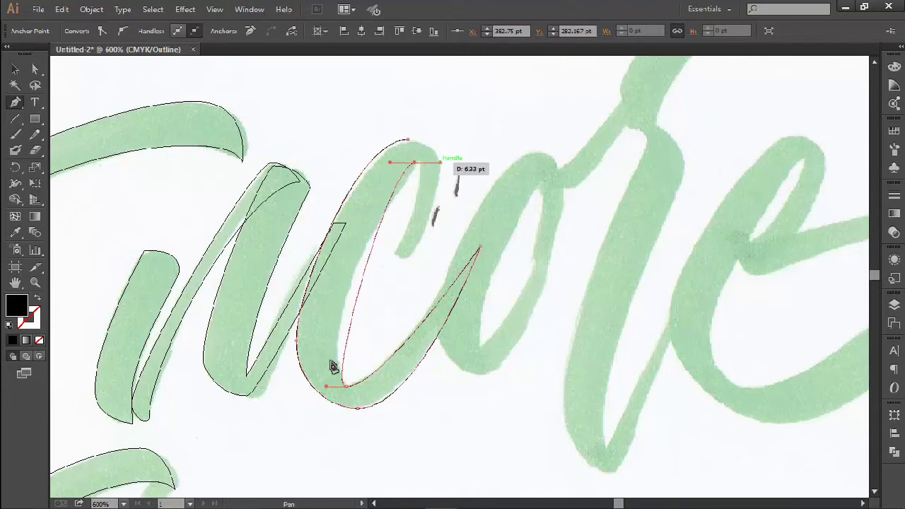
key(ctrl)
drag(325, 387, 301, 392)
scroll(428, 163, up, 2)
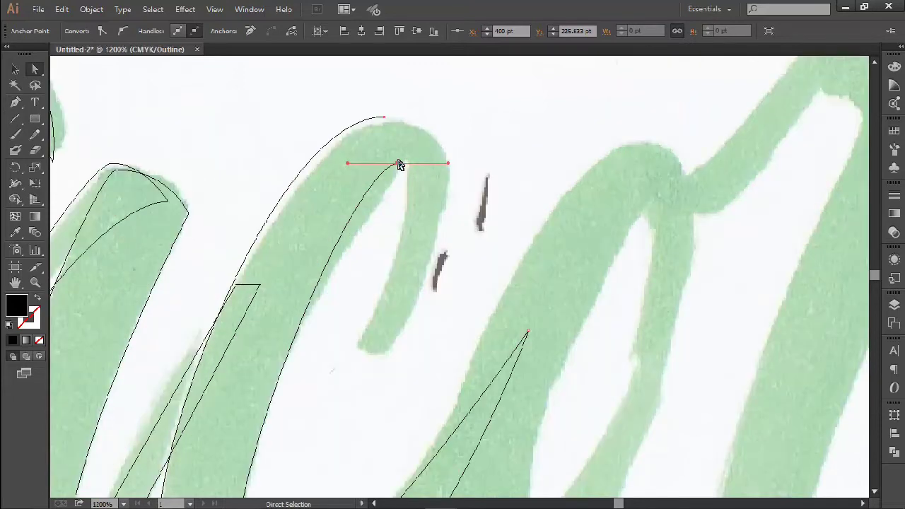
drag(399, 164, 344, 164)
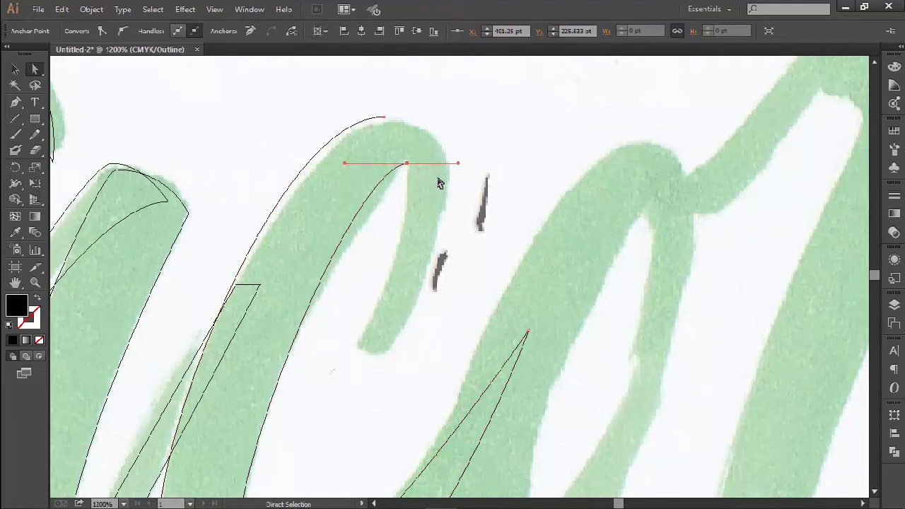
Shorten the inner crest's outgoing handle and trace the c's hook down its inner edge, around the rounded terminal and up its right edge
key(p)
drag(406, 164, 419, 163)
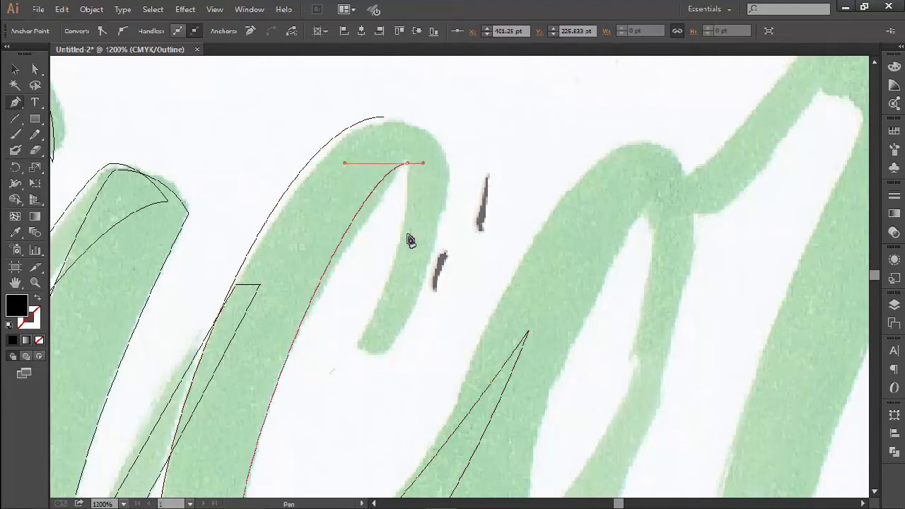
drag(354, 343, 317, 390)
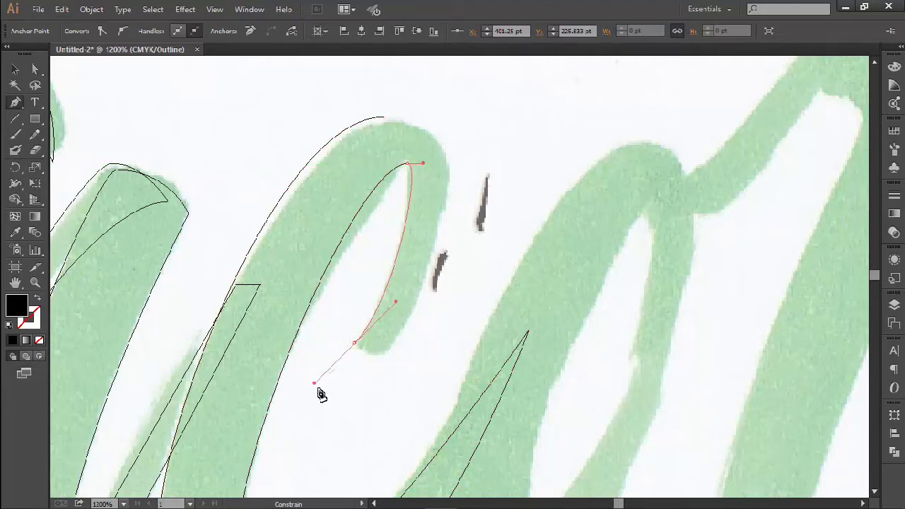
drag(355, 343, 421, 358)
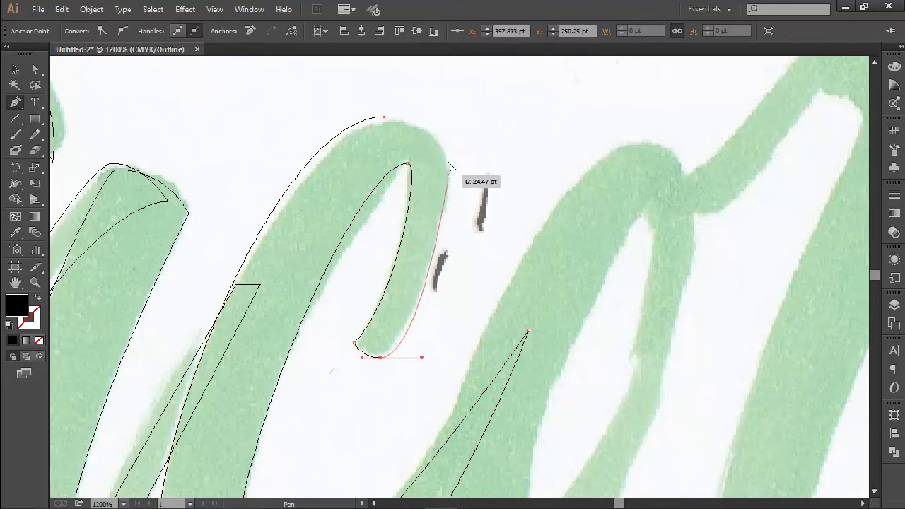
drag(448, 174, 448, 144)
Adjust the handles along the hook's outer edge, close the c's path with a smooth curve at the crest, and deselect it
key(ctrl)
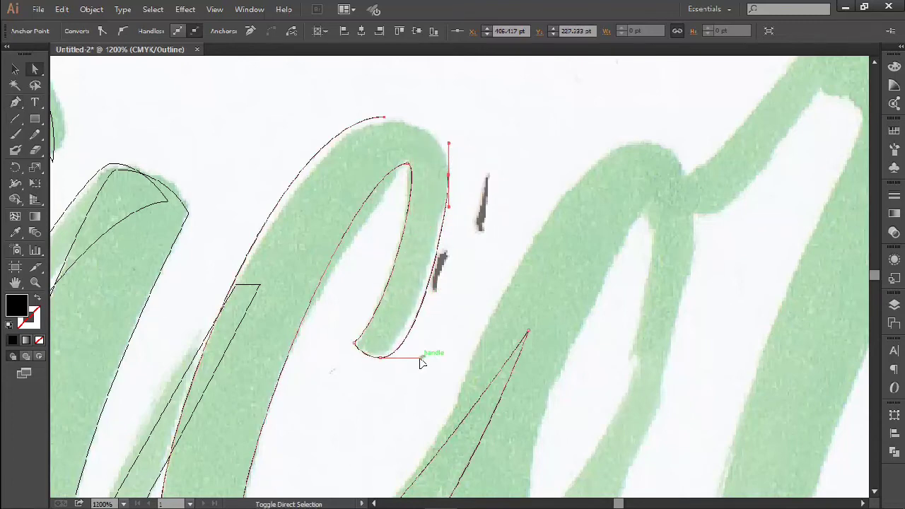
drag(422, 358, 409, 358)
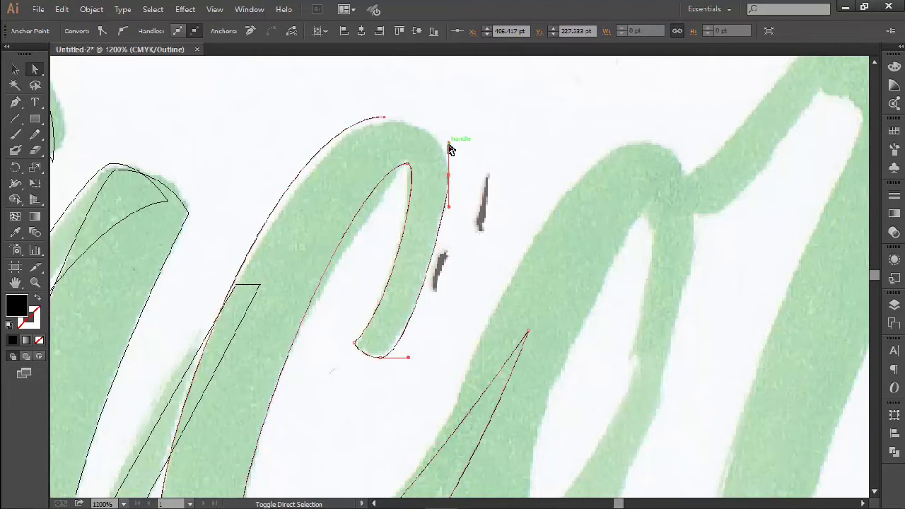
drag(448, 143, 448, 124)
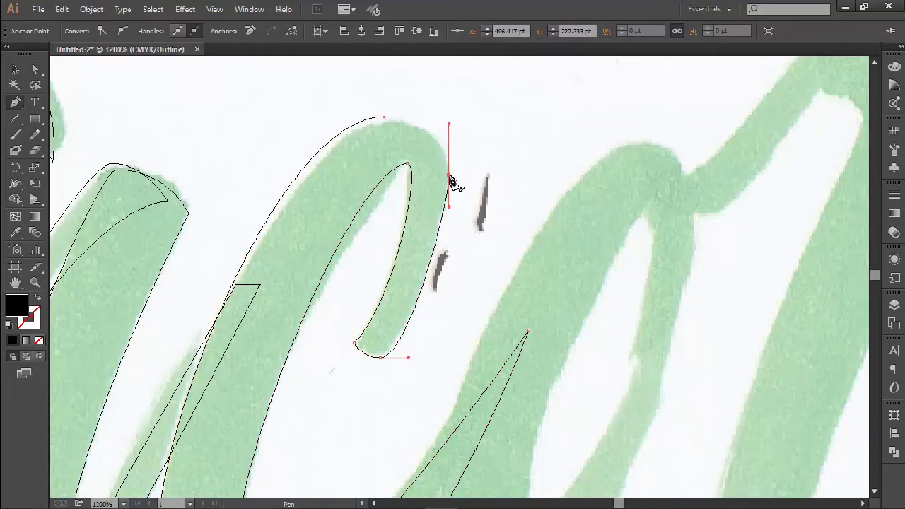
drag(449, 175, 448, 123)
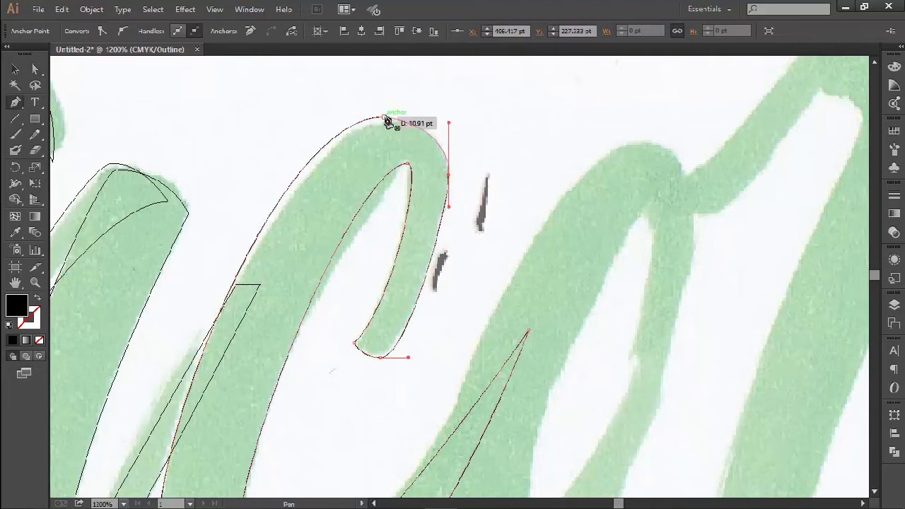
drag(385, 116, 277, 115)
scroll(431, 178, down, 2)
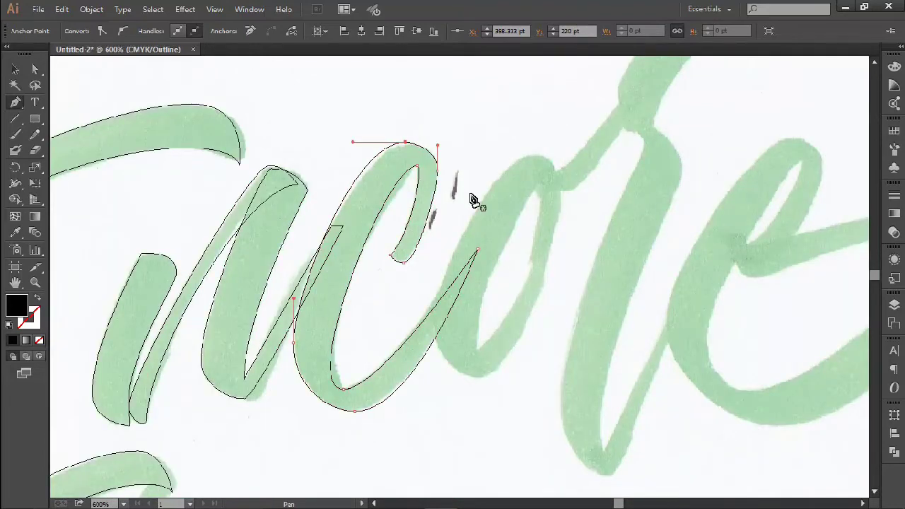
drag(485, 205, 440, 174)
key(v)
click(477, 189)
Start the o's path at its crest, turn at the right shoulder, and trace the left stroke's inner edge to the inner base
drag(493, 191, 493, 211)
key(p)
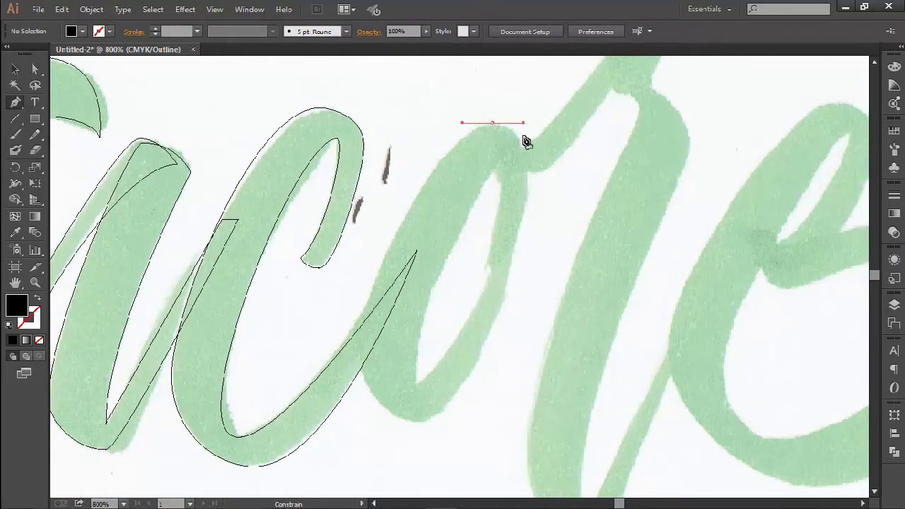
click(528, 166)
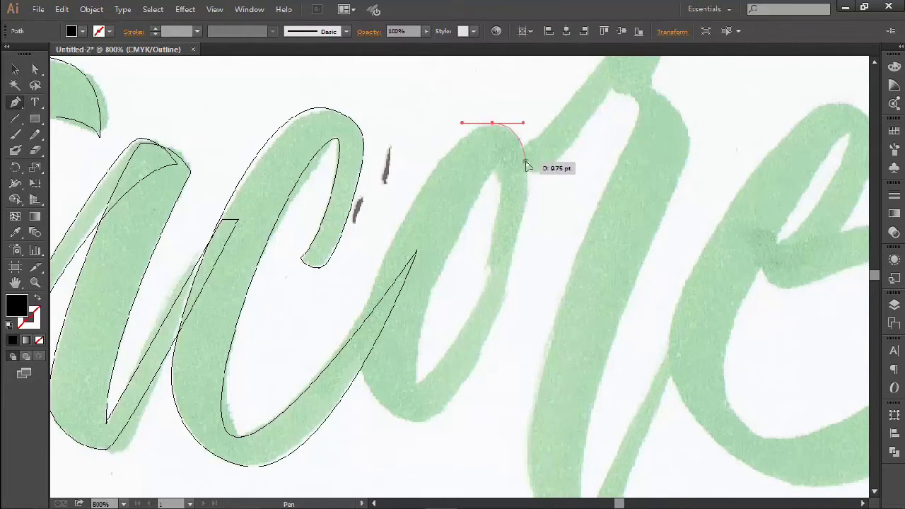
drag(527, 165, 415, 354)
Lengthen the horizontal handle at the top of the o's inner edge so the curve follows the template
key(a)
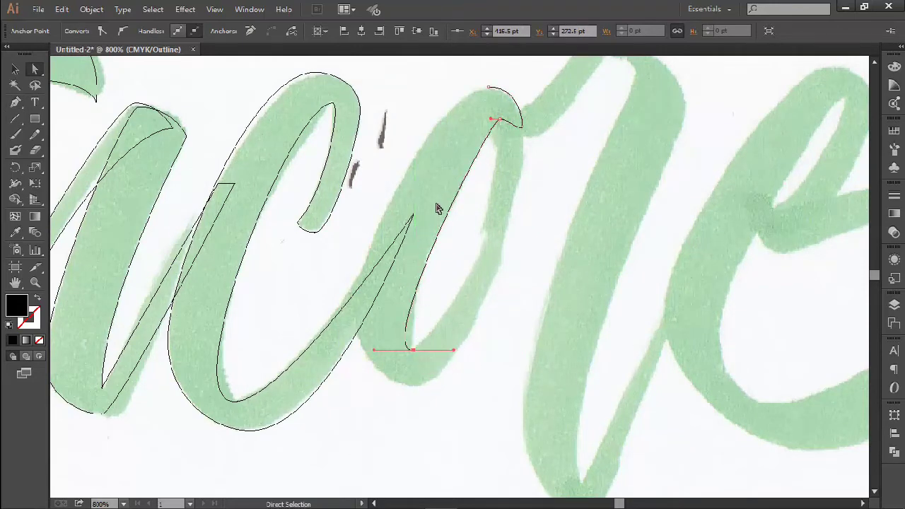
drag(491, 119, 471, 119)
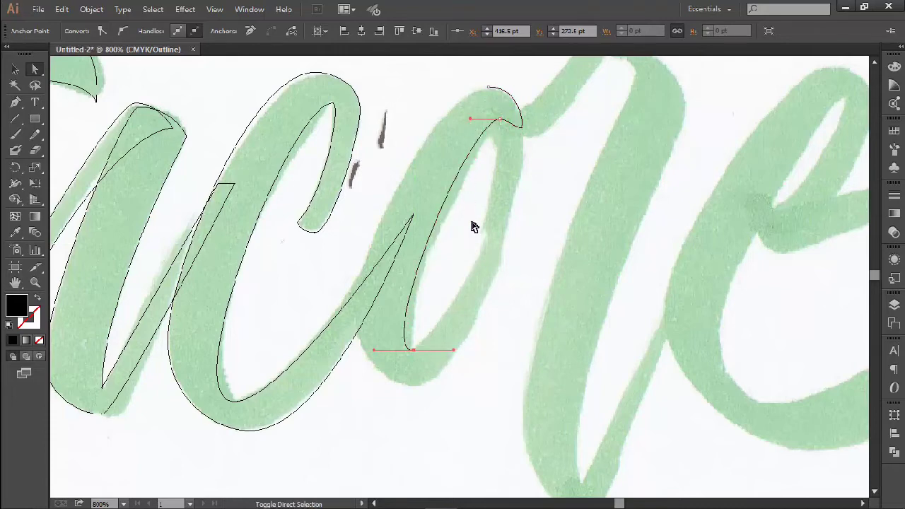
drag(490, 237, 502, 237)
key(p)
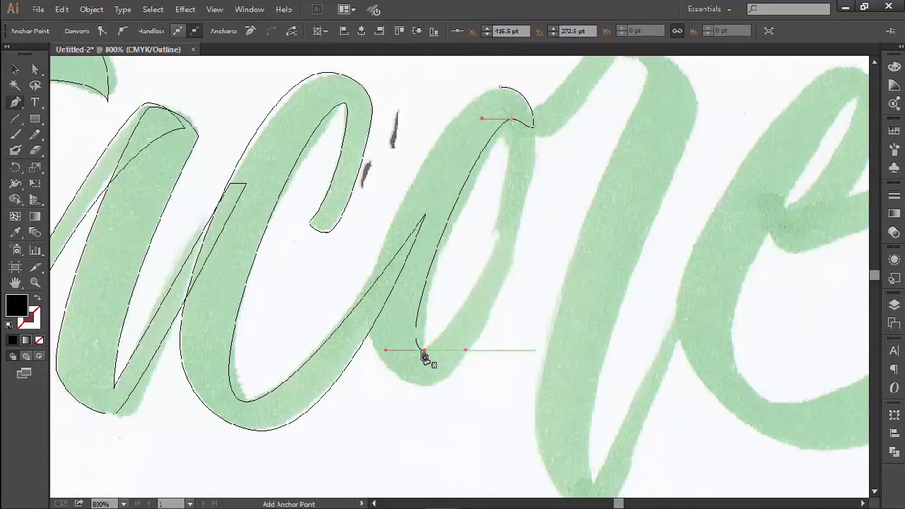
Trace the right side of the o's inner edge from base to top and add a corner point inside the crest, shortening the handles to fit
drag(425, 350, 451, 350)
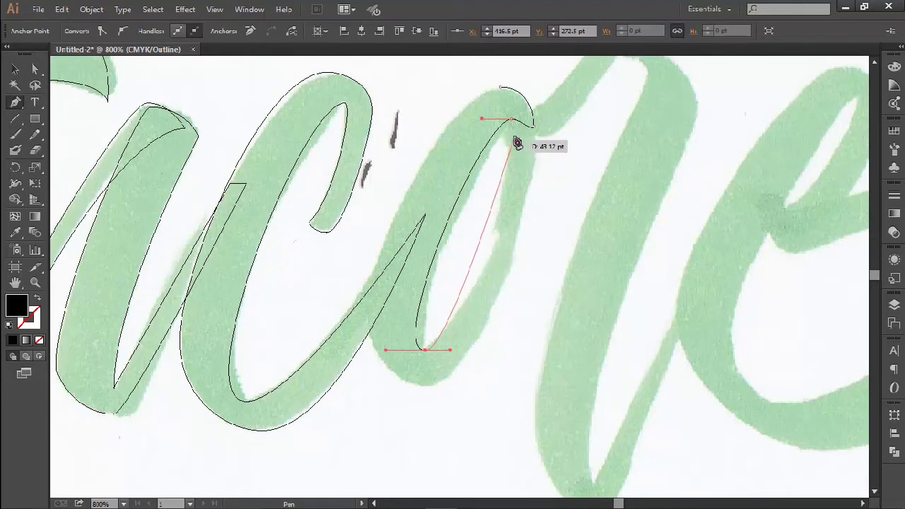
drag(513, 137, 481, 253)
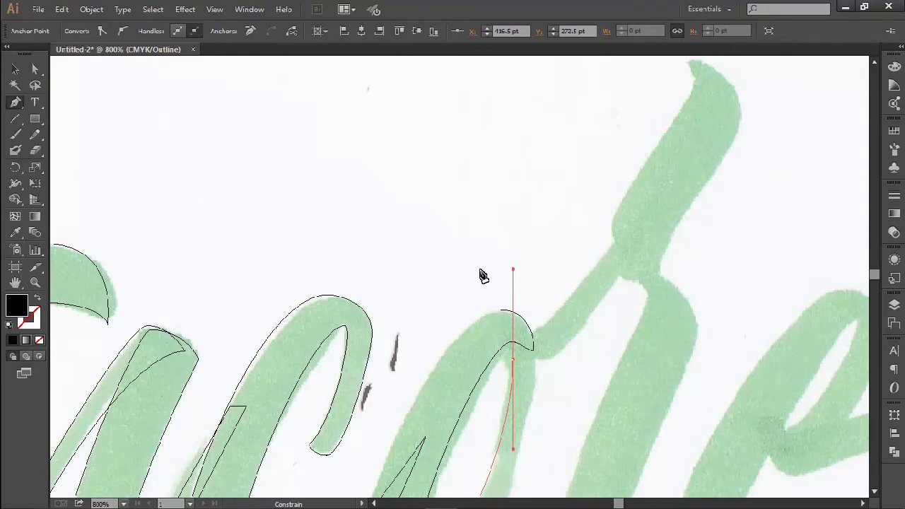
scroll(509, 293, up, 2)
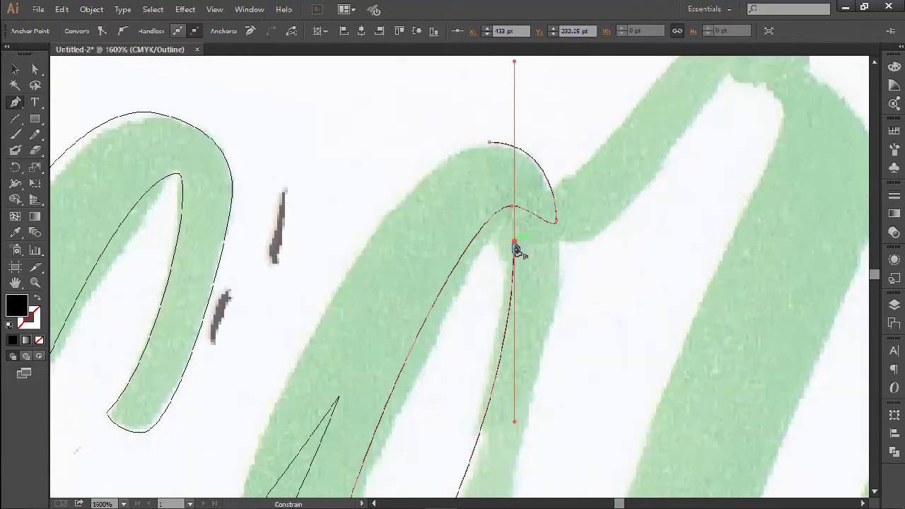
drag(517, 249, 508, 220)
click(485, 206)
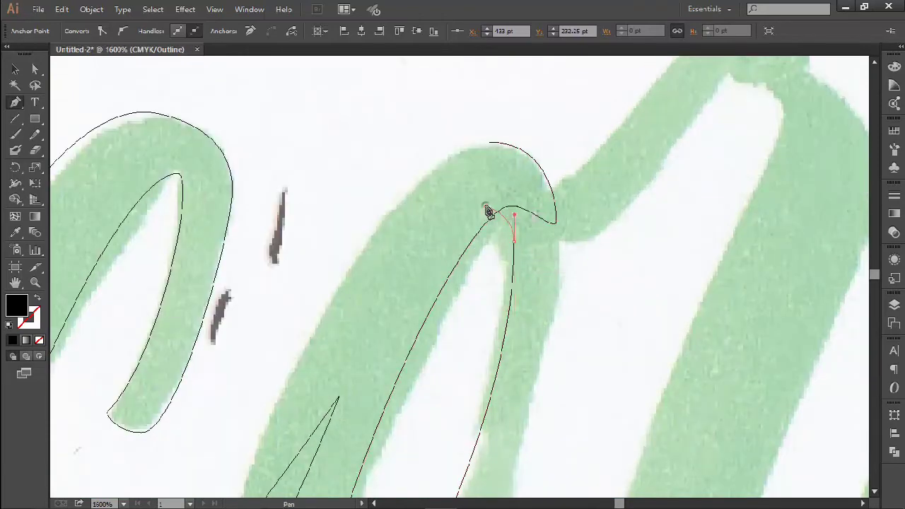
Trace the o's outer right edge from the shoulder to the outer base, adjusting the shoulder and base handles to match the template
drag(546, 201, 564, 215)
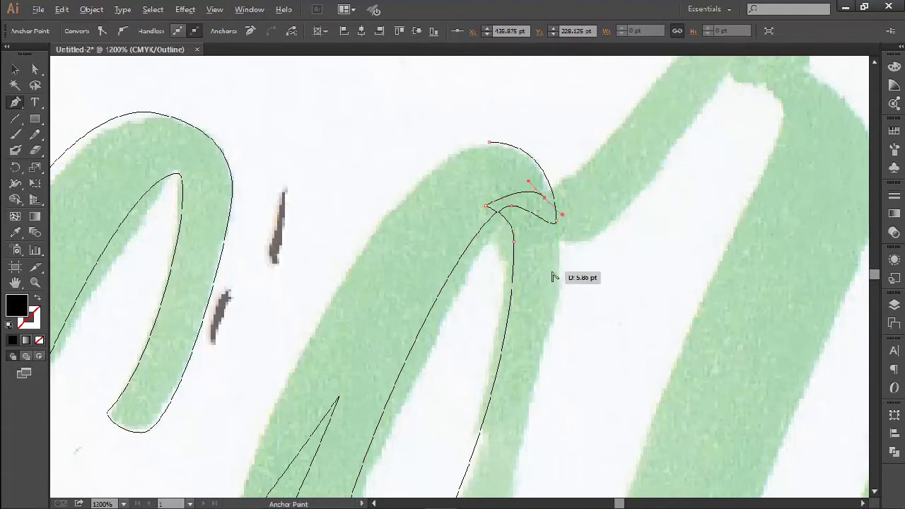
scroll(553, 277, down, 2)
drag(526, 335, 540, 186)
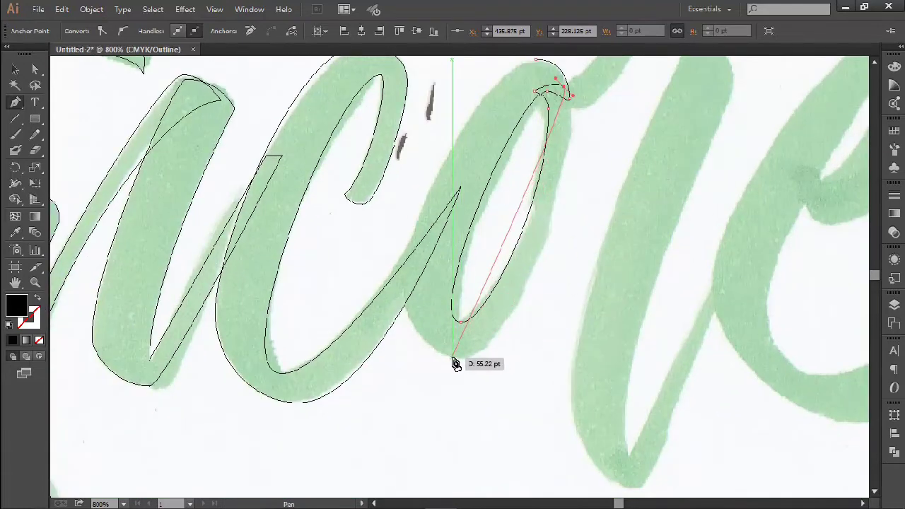
drag(453, 358, 380, 363)
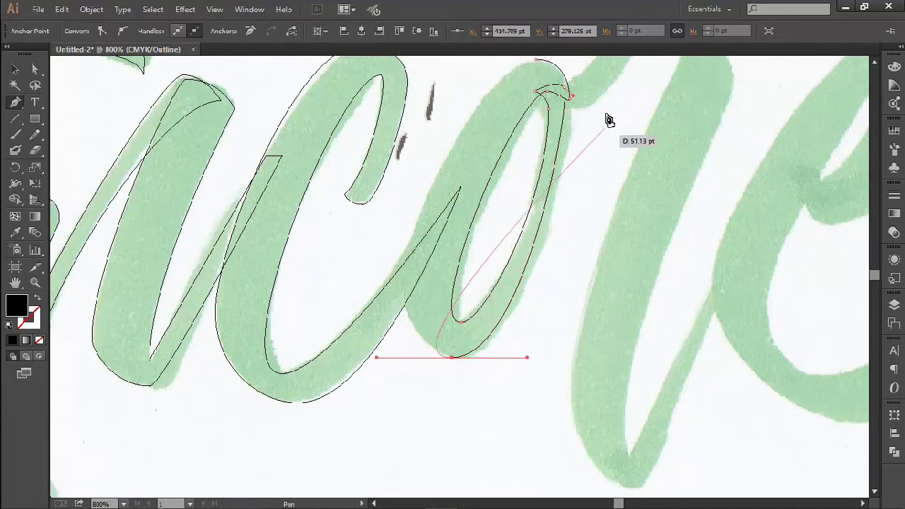
drag(572, 95, 589, 116)
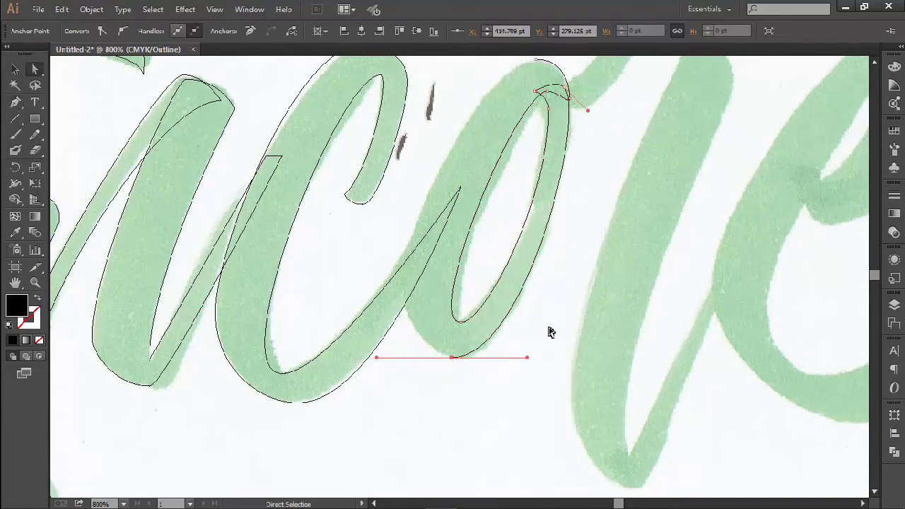
key(p)
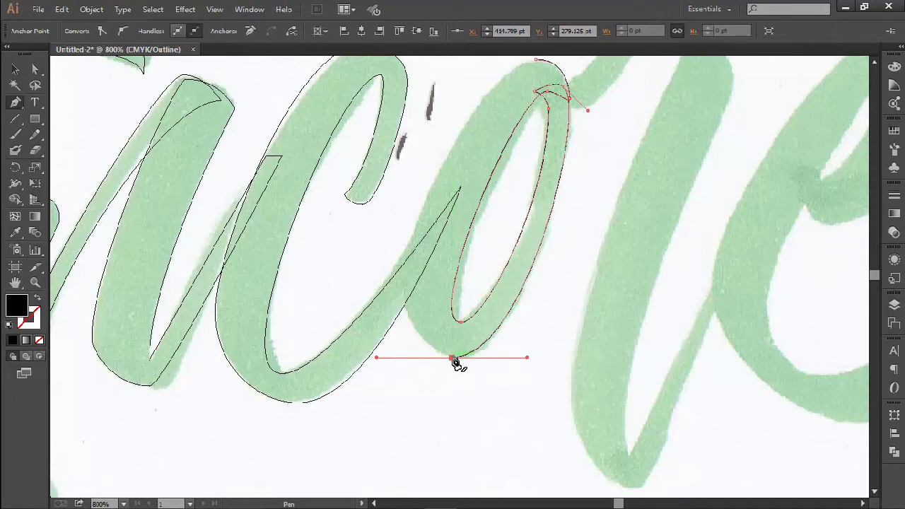
drag(453, 358, 369, 349)
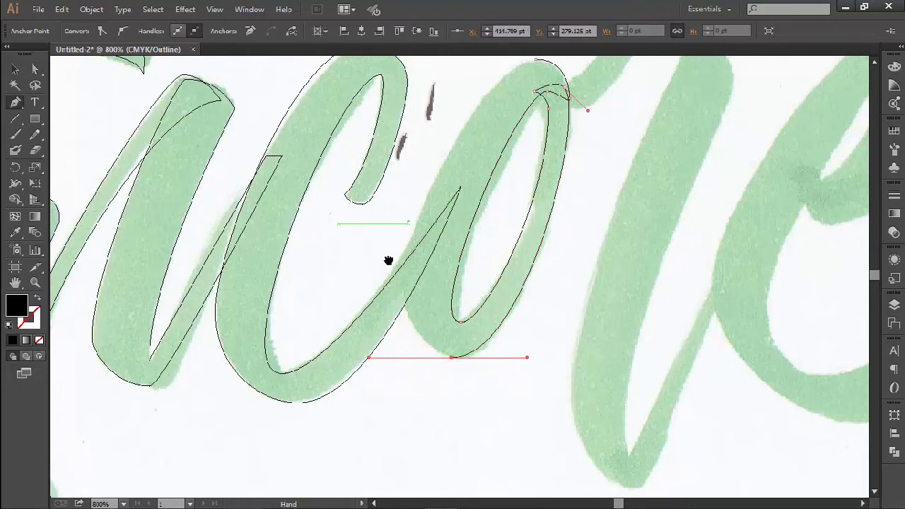
Close the o's path at its crest, adjust the base and crest handles to fit the outer left edge, and deselect it
drag(388, 259, 361, 314)
drag(508, 116, 539, 115)
key(a)
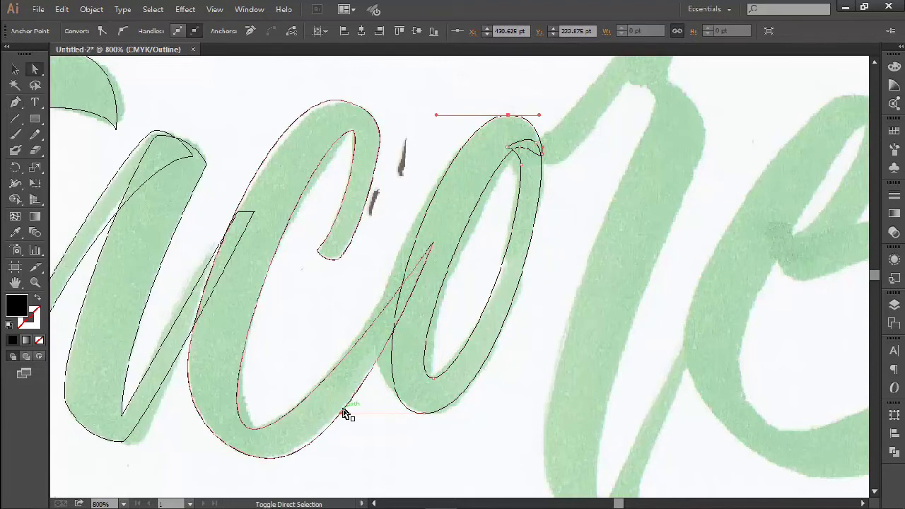
drag(343, 413, 303, 421)
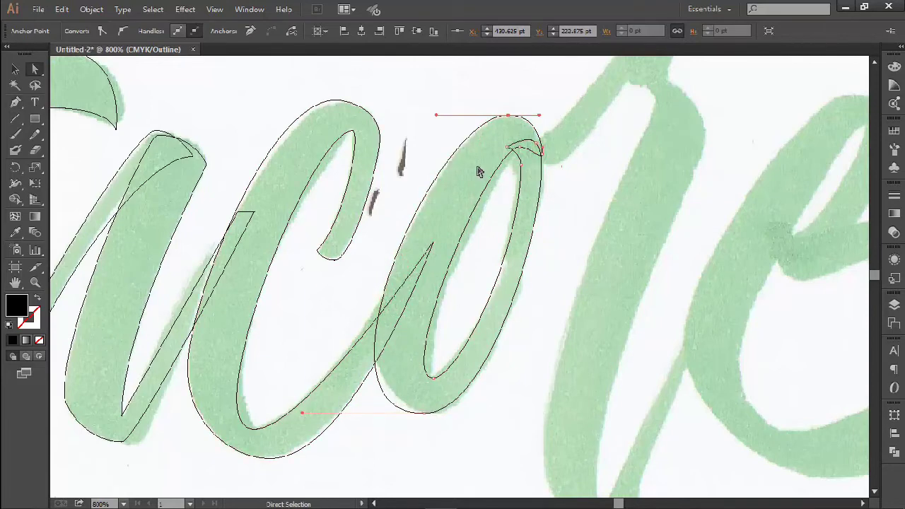
drag(438, 115, 444, 115)
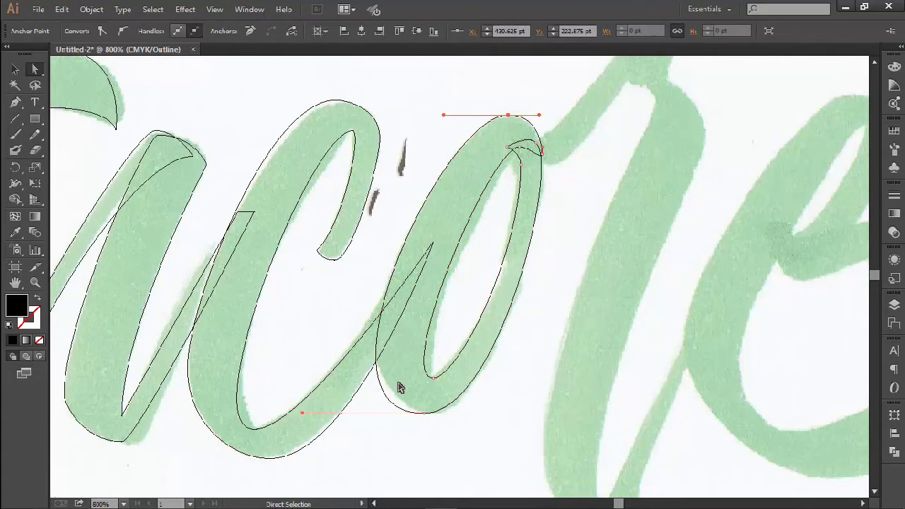
drag(514, 376, 451, 408)
click(546, 278)
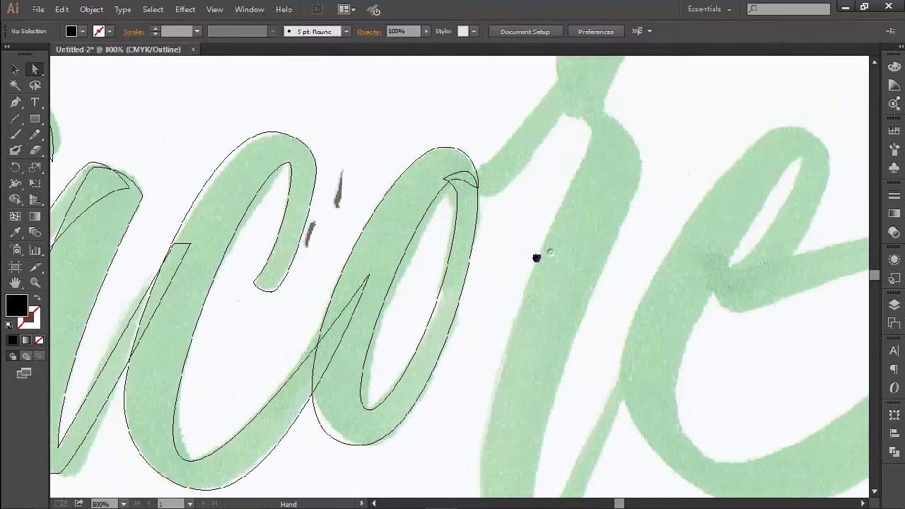
Trace the thin stroke joining the o to the r as a separate closed path, with a straight upper end and a curved lower end
drag(536, 258, 521, 263)
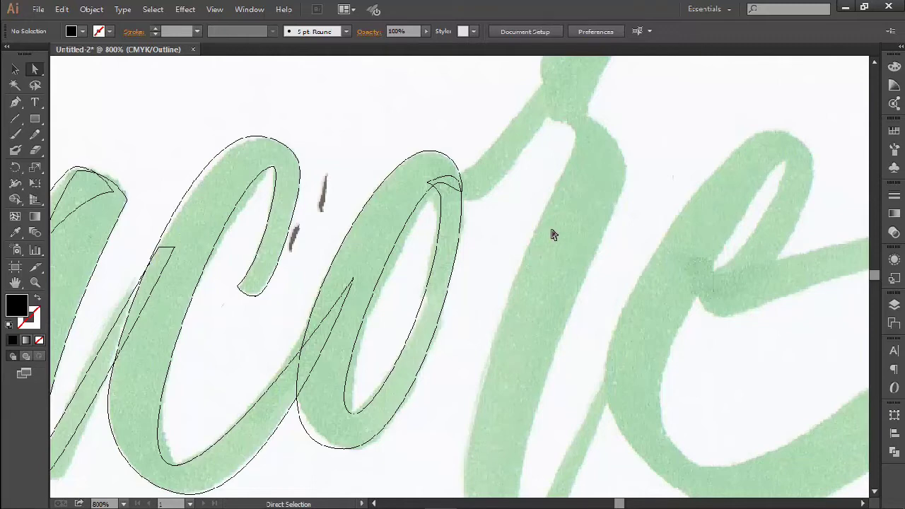
drag(504, 233, 424, 339)
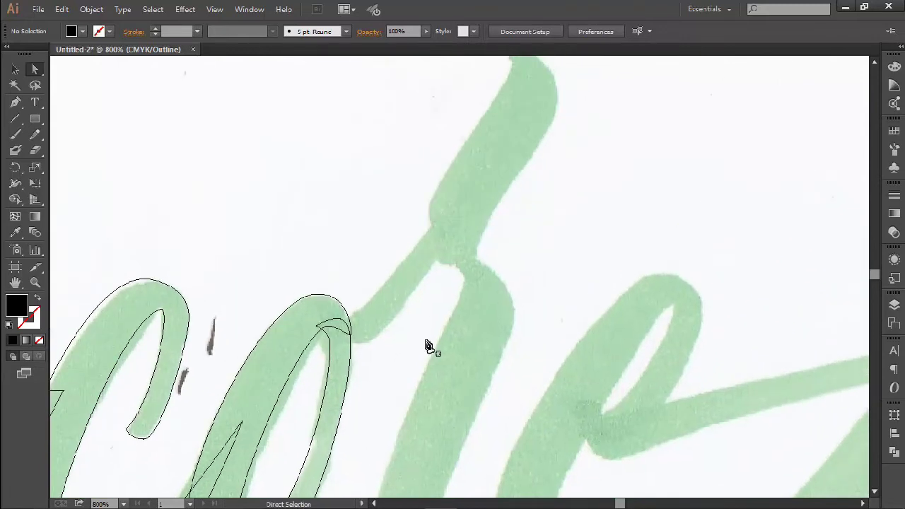
key(p)
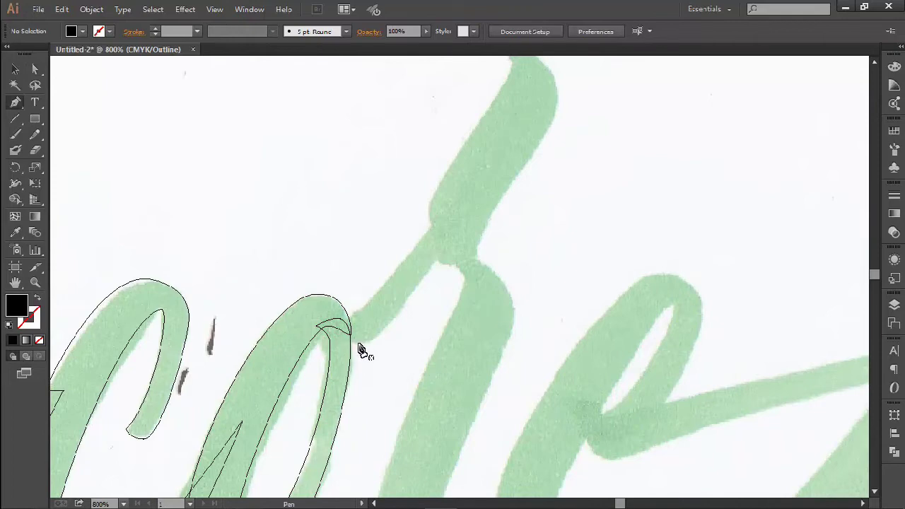
click(358, 344)
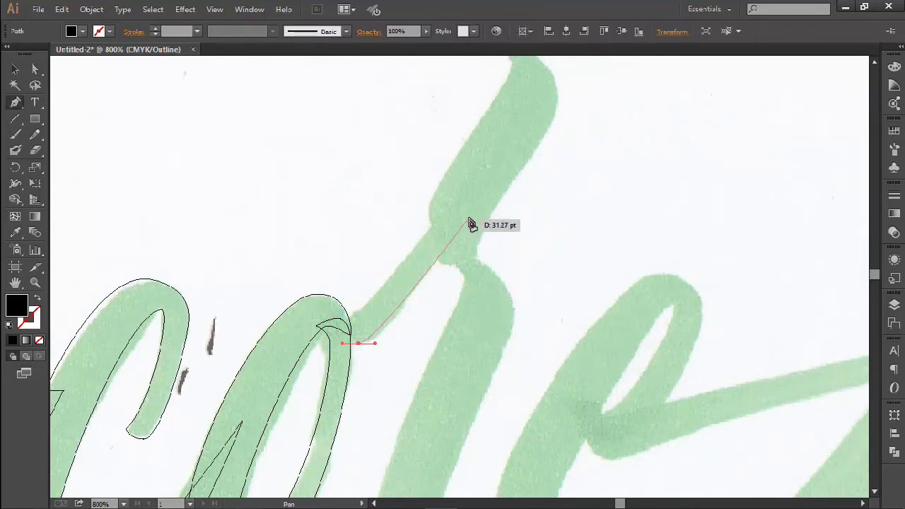
drag(467, 210, 473, 185)
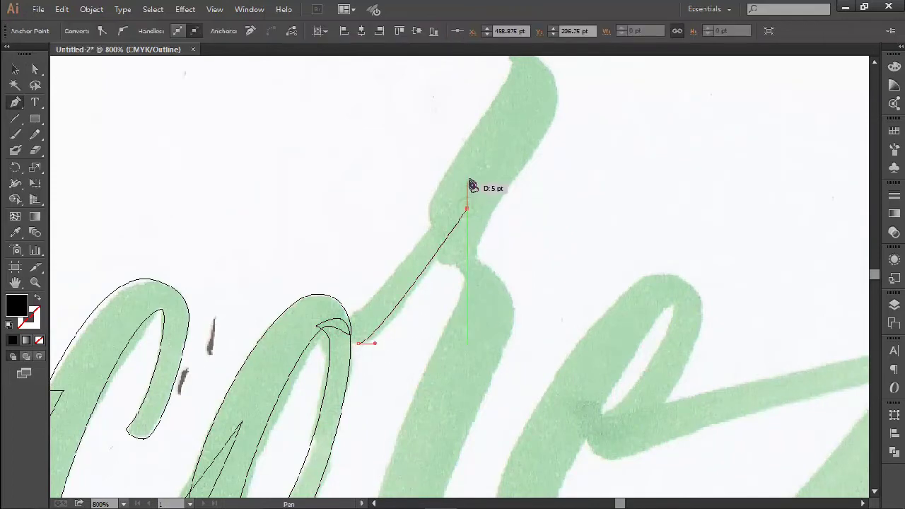
click(466, 175)
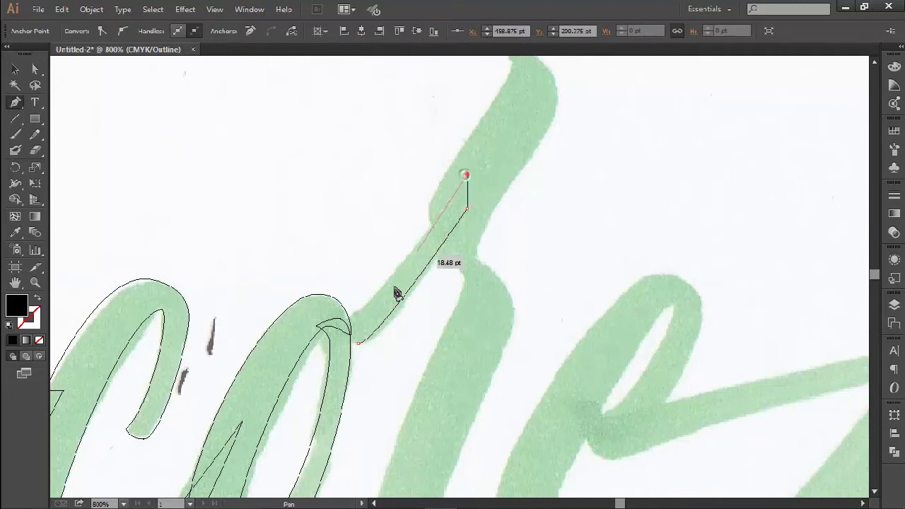
scroll(348, 324, up, 1)
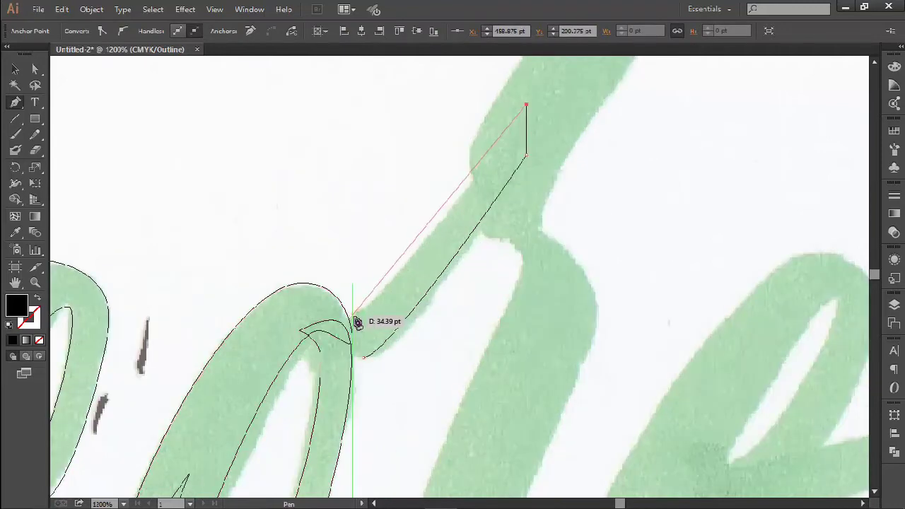
drag(353, 311, 324, 296)
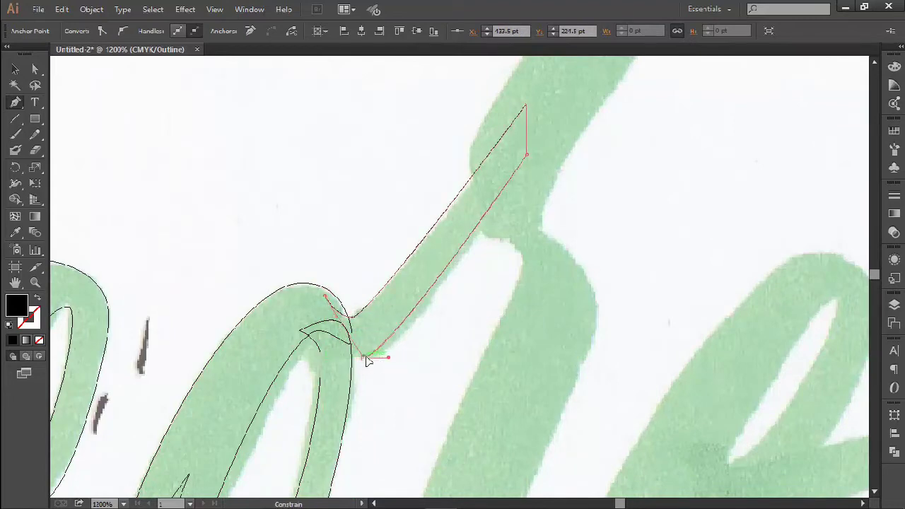
drag(365, 358, 388, 358)
scroll(429, 297, down, 1)
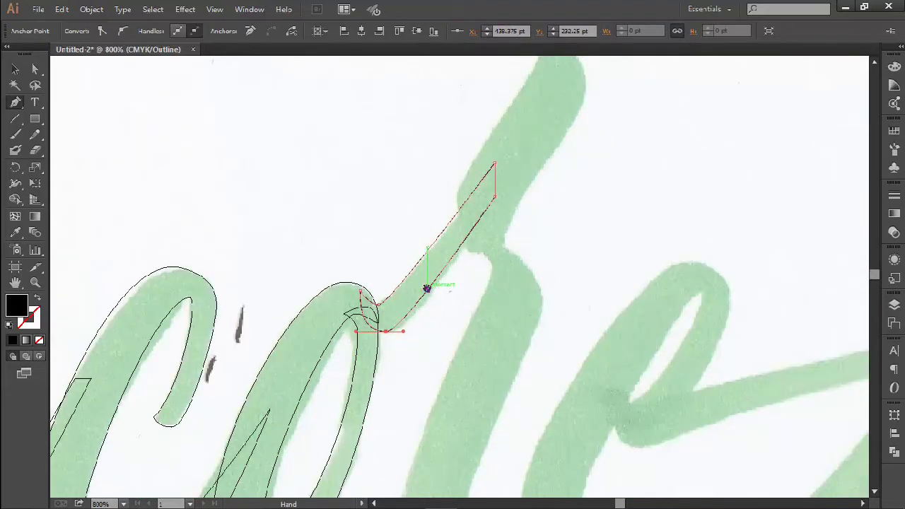
Start the r's main path at its upper tip, trace its right edge to the neck, and nudge the neck anchor down onto the template
drag(425, 290, 400, 293)
drag(486, 126, 488, 229)
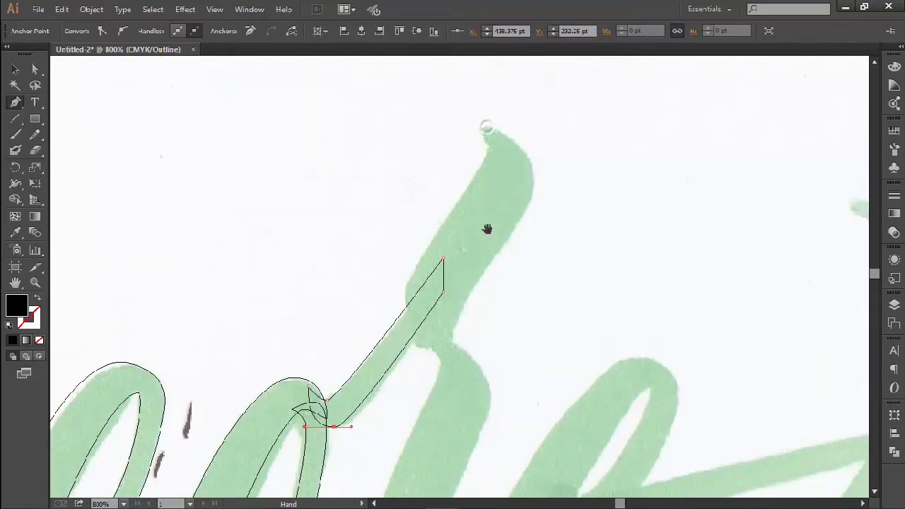
drag(534, 188, 534, 212)
drag(503, 258, 479, 175)
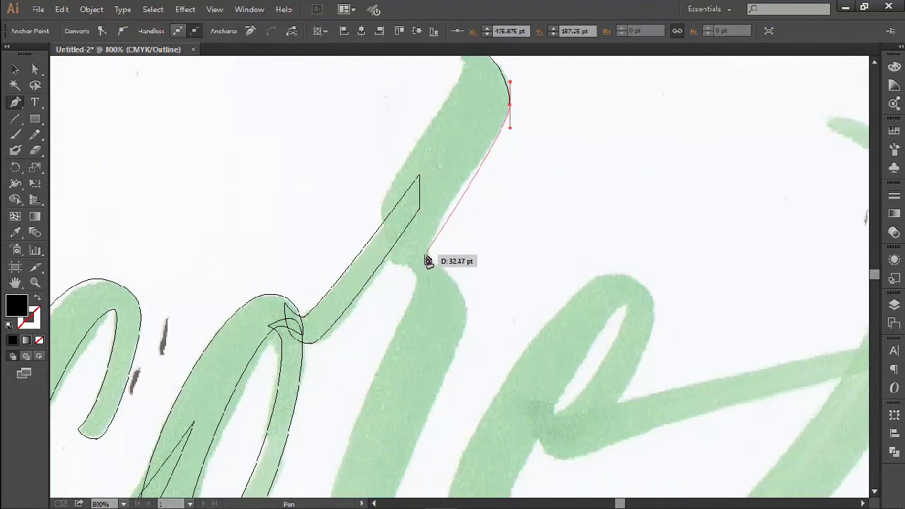
drag(426, 260, 425, 303)
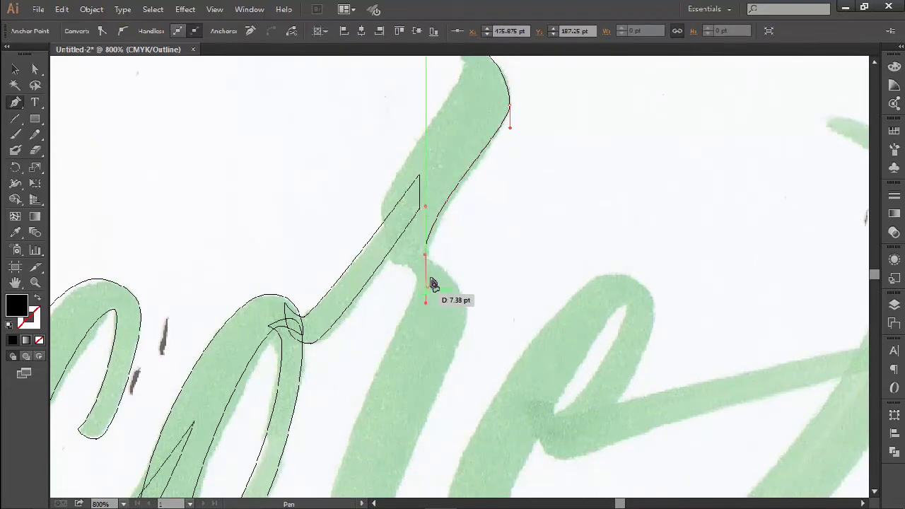
ctrl+click(430, 266)
drag(425, 256, 430, 268)
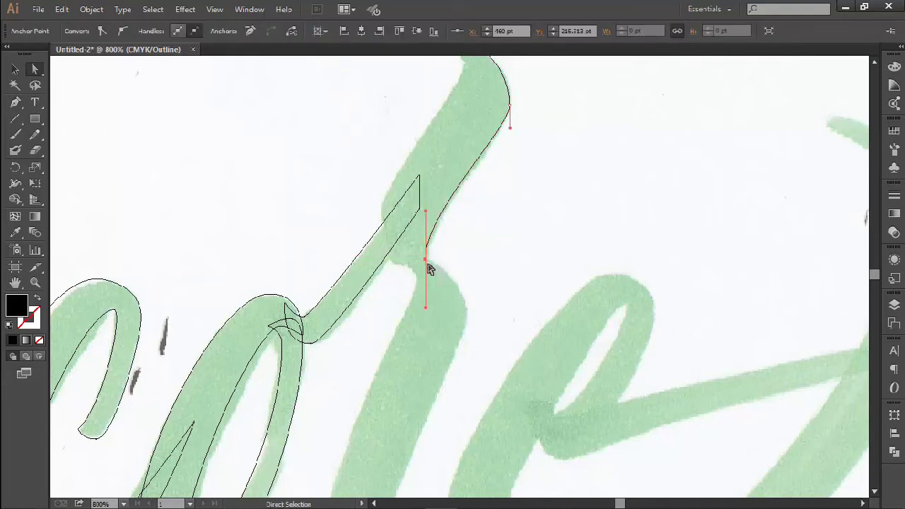
key(p)
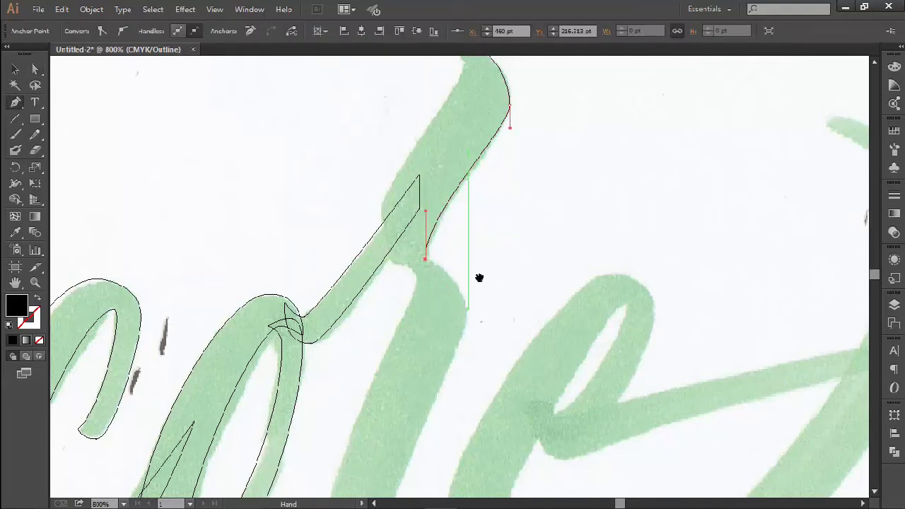
Continue the r's path around its shoulder and down the stem's right edge, ending in a corner at the inner base
scroll(479, 277, down, 2)
click(466, 256)
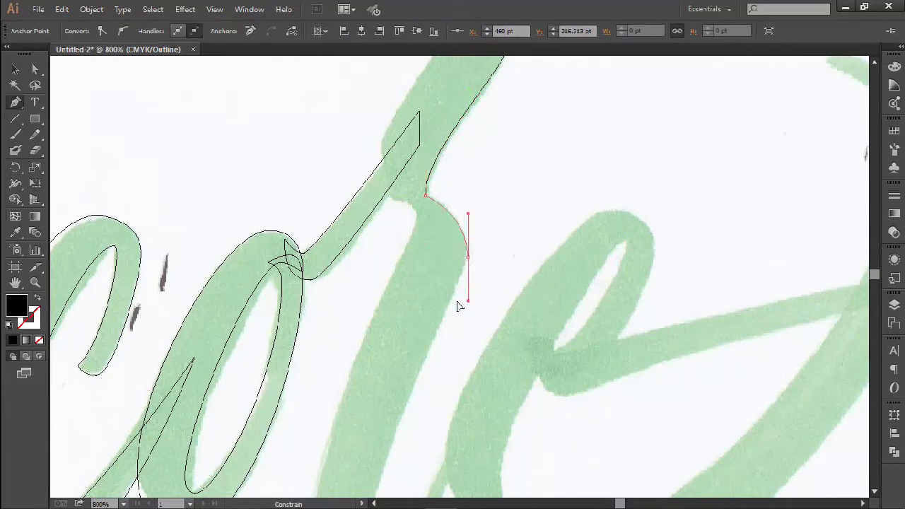
key(ctrl+minus)
scroll(425, 299, down, 3)
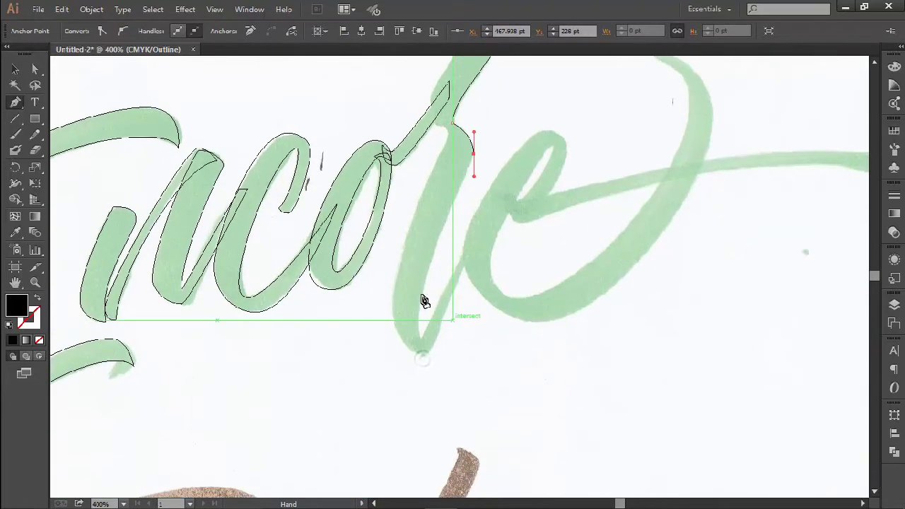
click(473, 154)
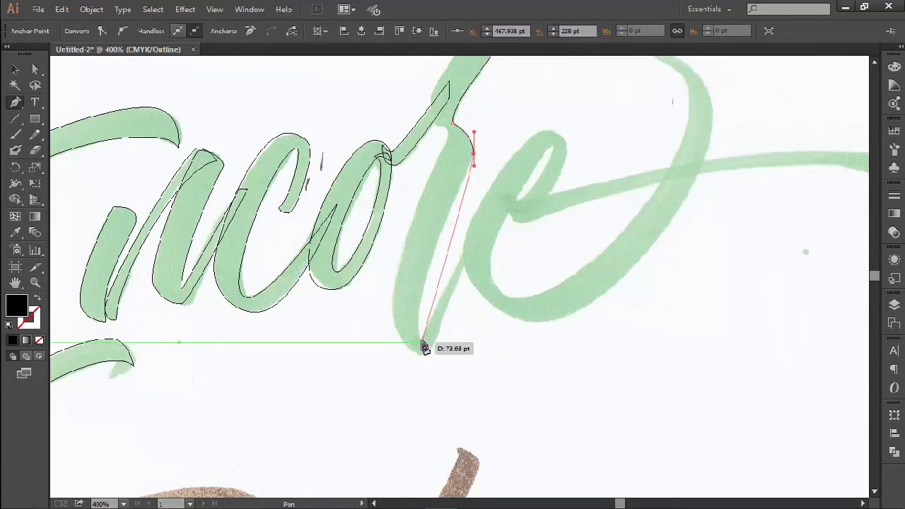
mouse_move(422, 340)
mouse_down()
mouse_move(439, 366)
mouse_move(438, 392)
mouse_move(437, 376)
mouse_up()
scroll(433, 346, up, 1)
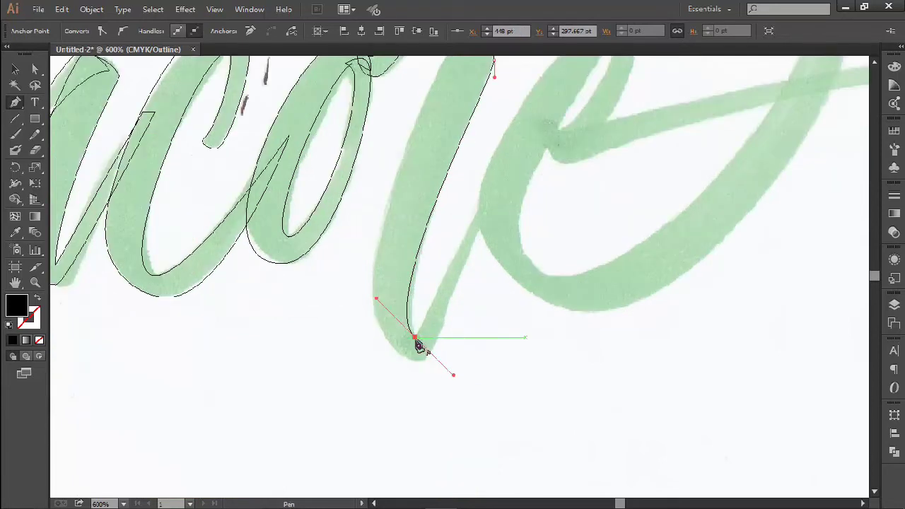
click(414, 338)
Trace the r's thin exit stroke up into the e and back to the outer base, adjusting the base's outgoing horizontal handle
mouse_move(490, 174)
mouse_down()
mouse_move(499, 196)
mouse_move(404, 372)
mouse_move(416, 366)
mouse_move(392, 360)
mouse_up()
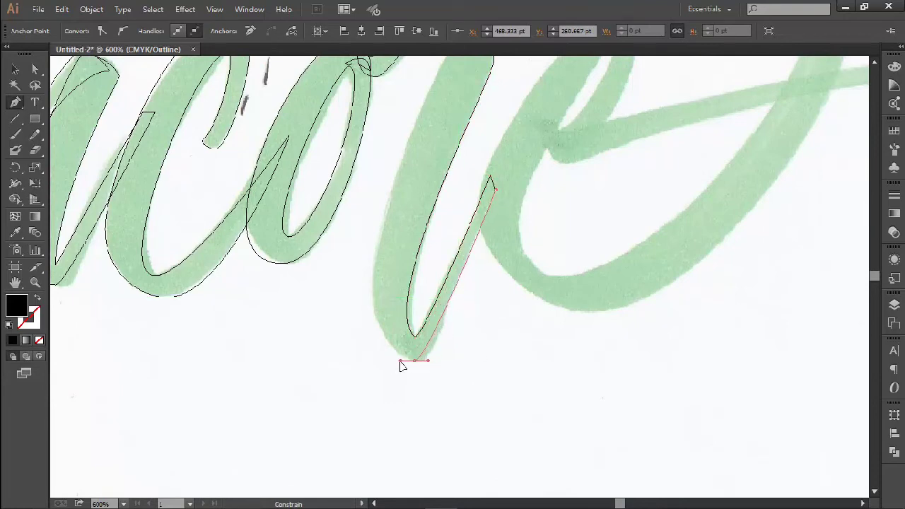
click(413, 362)
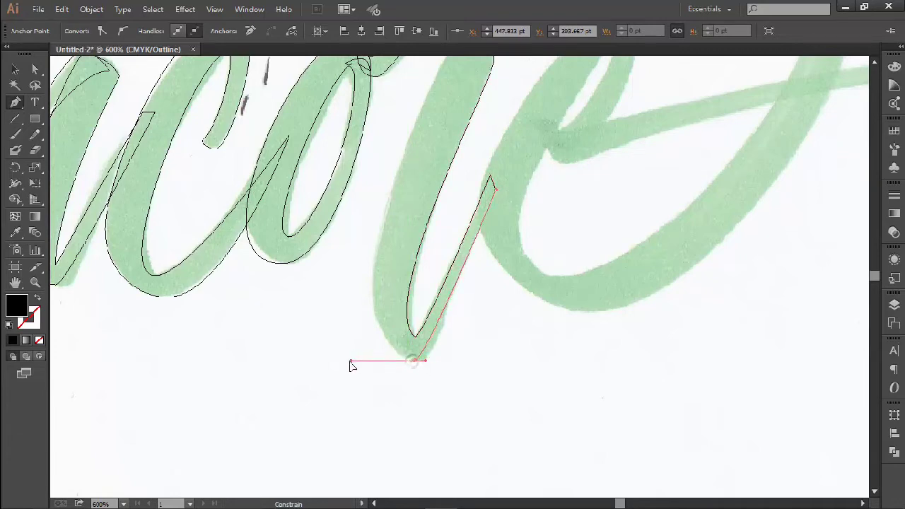
drag(350, 362, 349, 361)
drag(416, 361, 384, 361)
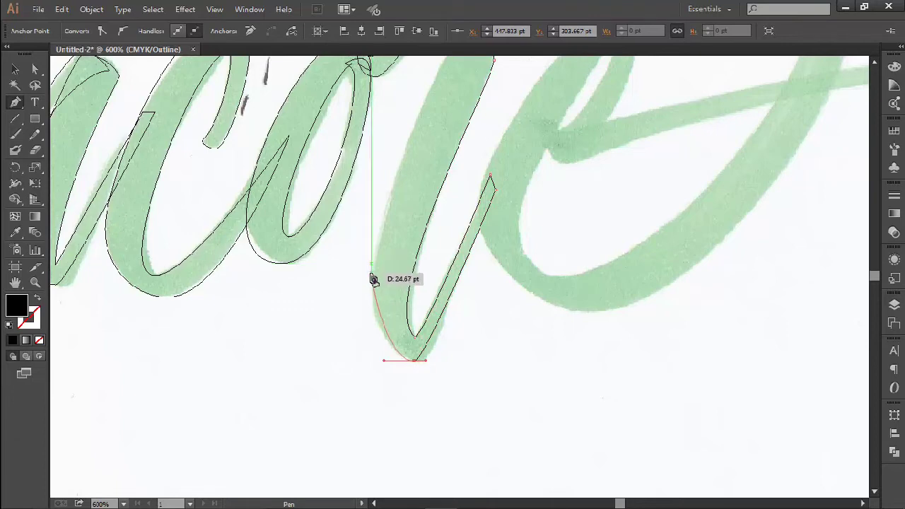
Trace the r's outer left stem edge from the base up to the inner neck corner, lengthening the base's incoming horizontal handle
drag(371, 273, 371, 224)
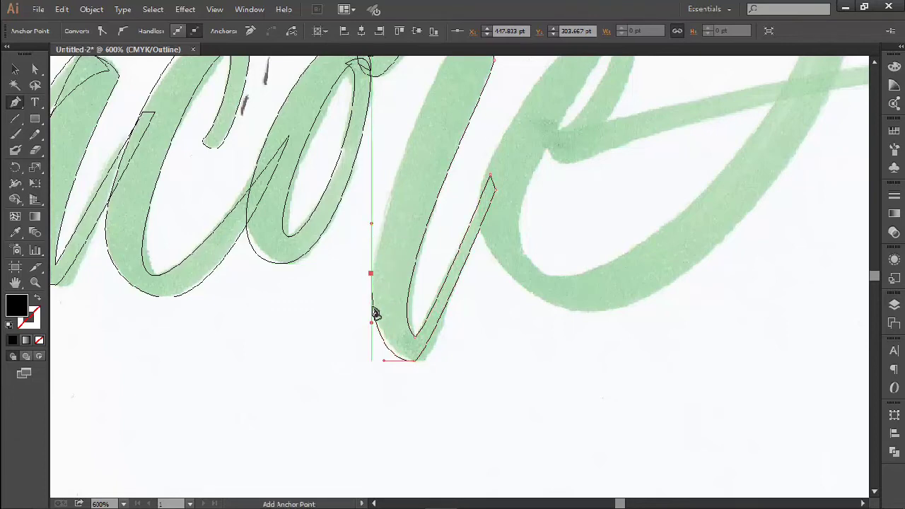
key(a)
click(416, 361)
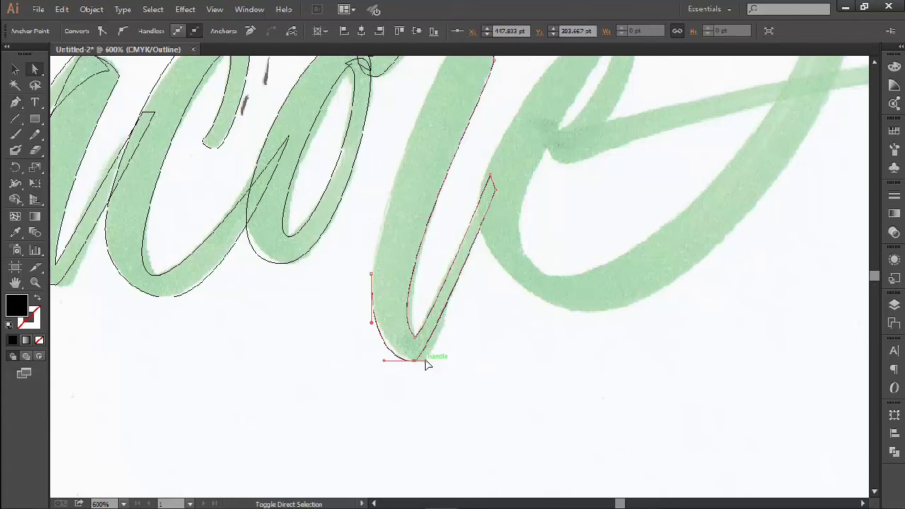
drag(427, 364, 436, 363)
drag(350, 292, 375, 239)
key(shift+c)
drag(422, 172, 383, 327)
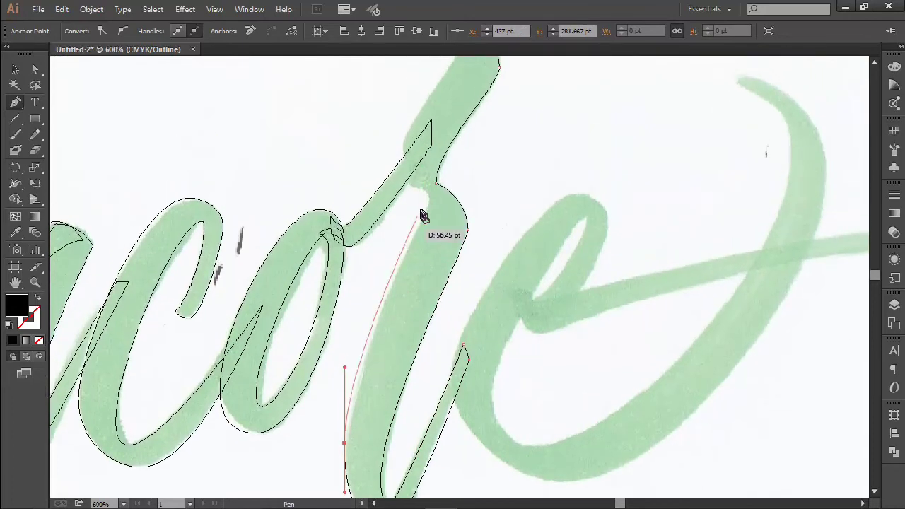
drag(432, 194, 408, 190)
Add a smooth anchor with vertical handles on the neck's left side of the r and shorten its outgoing handle
scroll(415, 161, up, 2)
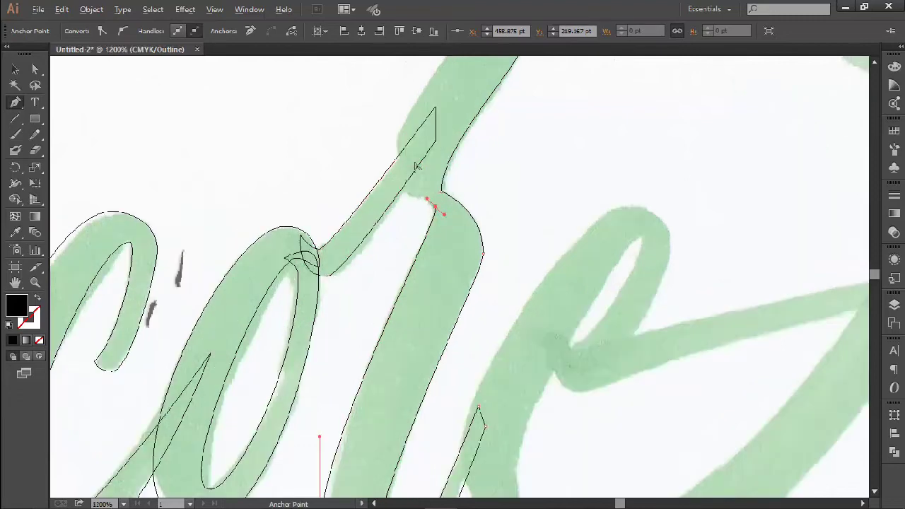
drag(395, 235, 379, 345)
drag(375, 255, 380, 206)
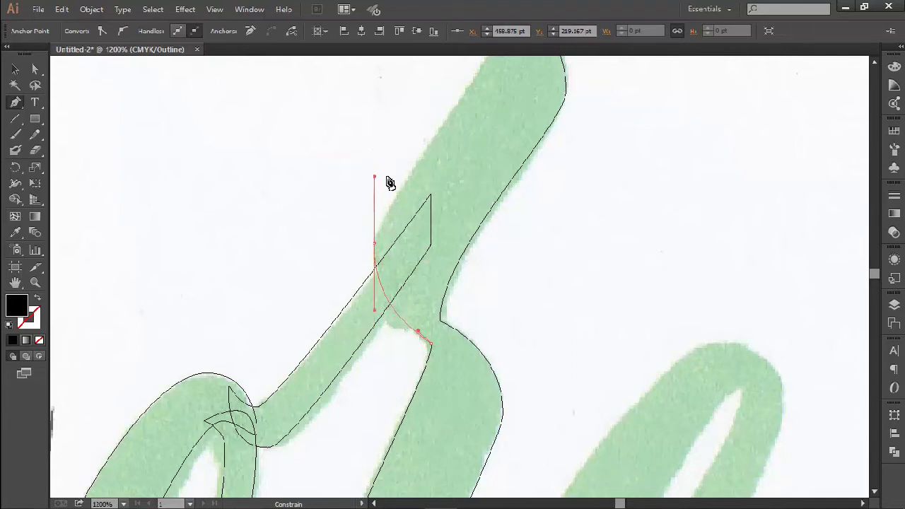
key(space)
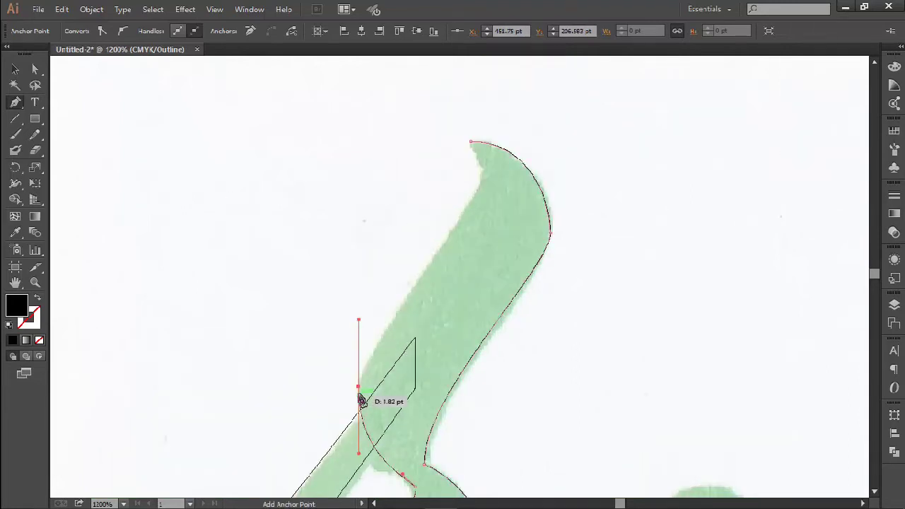
drag(359, 387, 358, 305)
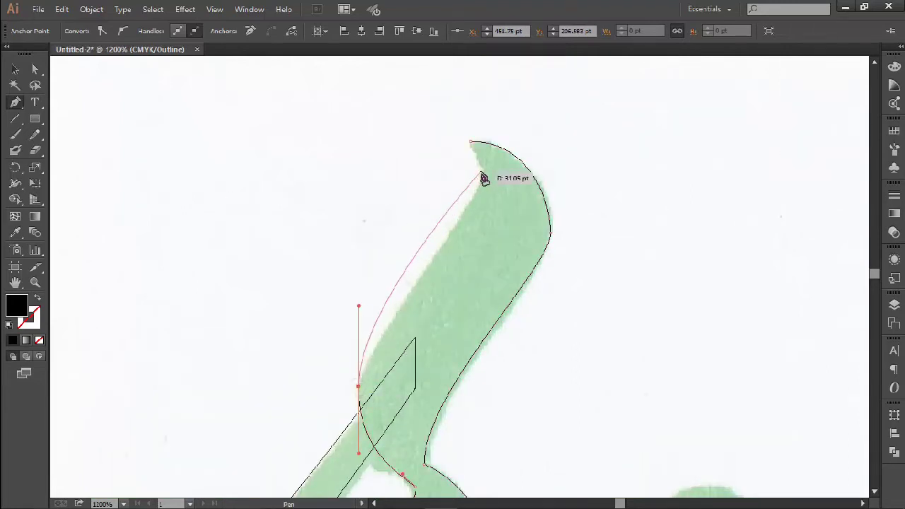
drag(359, 387, 359, 352)
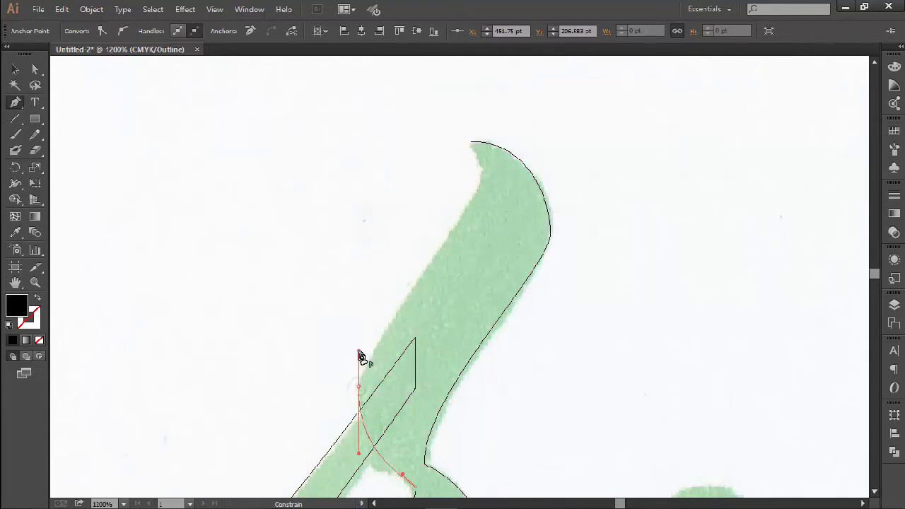
Trace the r's upper left edge, close the path at its tip, adjust the handle below the tip, and deselect it
drag(485, 178, 473, 146)
click(472, 145)
key(ctrl)
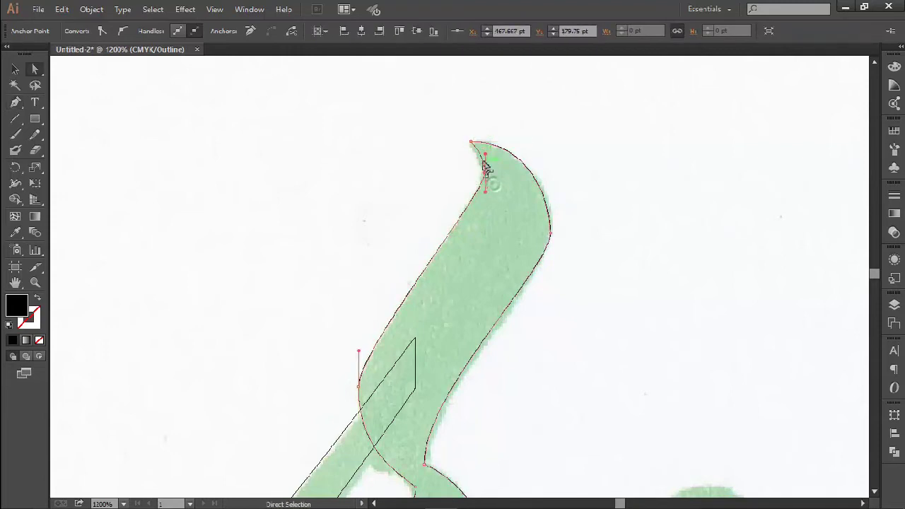
drag(486, 144, 485, 149)
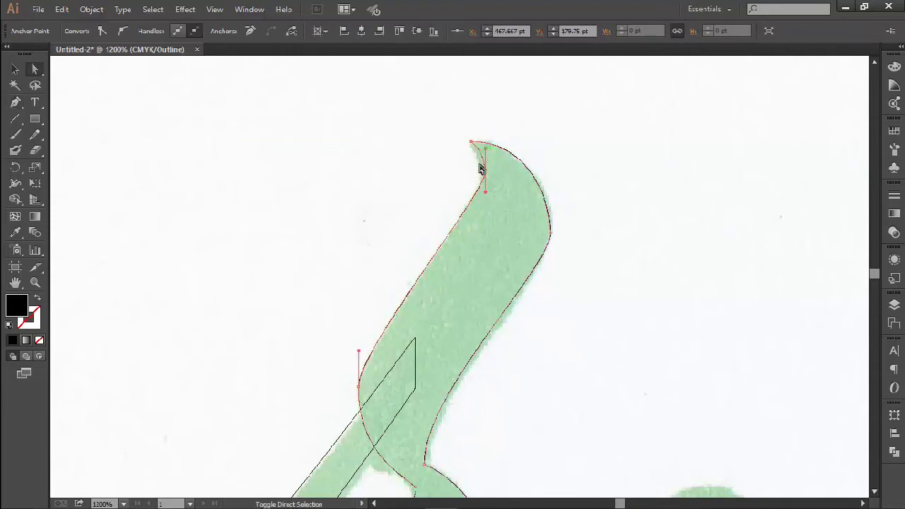
click(488, 254)
Start the e's path at the top of its loop and trace the outer left edge to a leftmost anchor with vertical handles
scroll(480, 297, down, 3)
drag(494, 373, 497, 184)
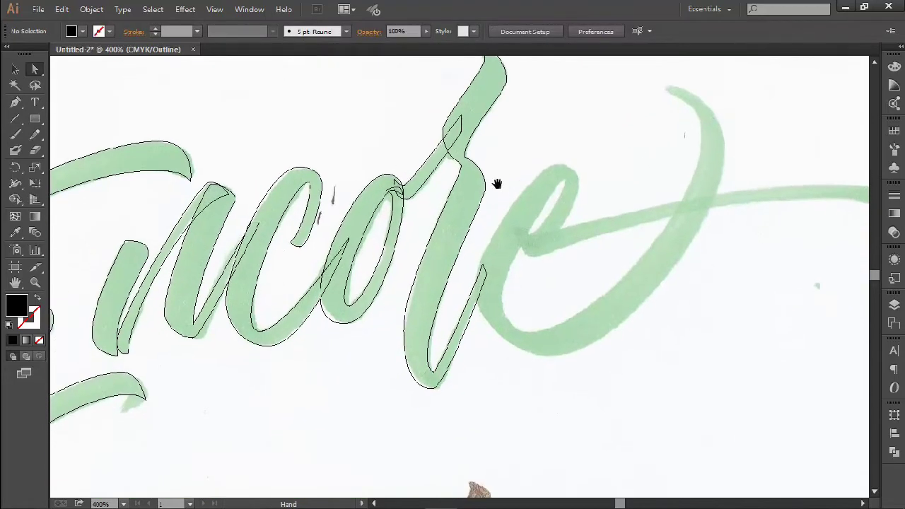
drag(465, 253, 432, 290)
scroll(462, 313, up, 1)
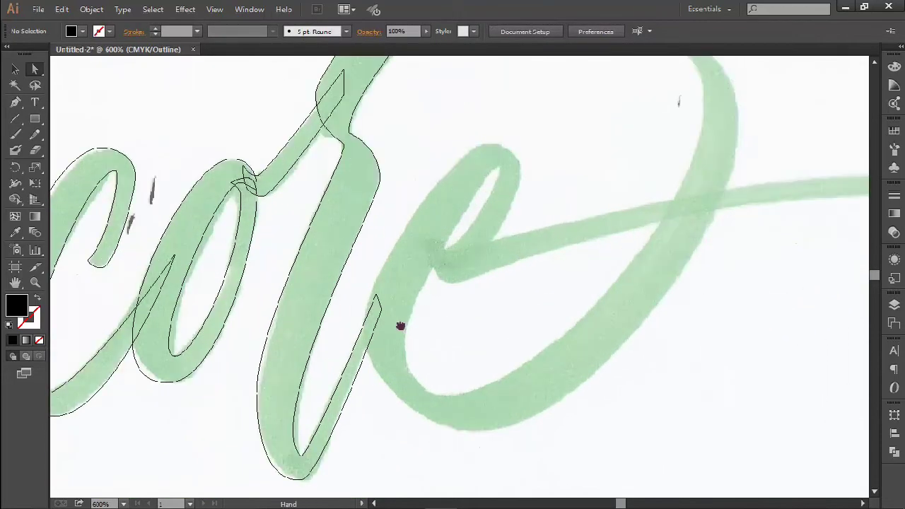
drag(401, 326, 409, 327)
key(p)
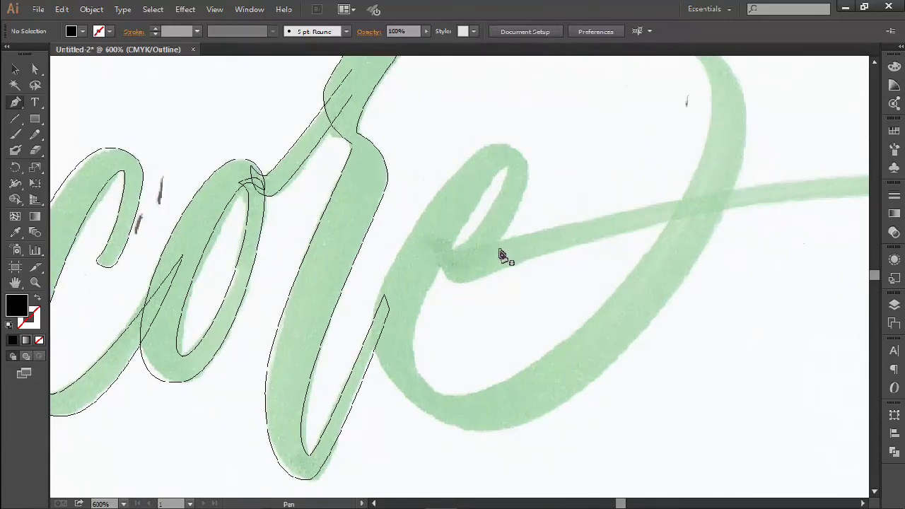
scroll(489, 249, up, 1)
drag(453, 269, 376, 321)
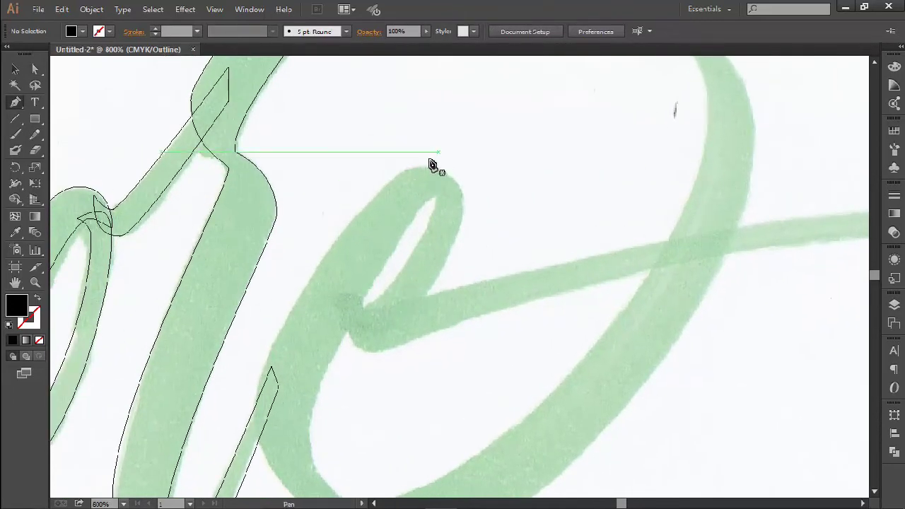
drag(394, 166, 366, 180)
drag(272, 283, 344, 104)
drag(326, 229, 326, 286)
key(space)
Continue the e's path around the outer base and up to the rightmost edge of its large curved end stroke
drag(360, 260, 285, 326)
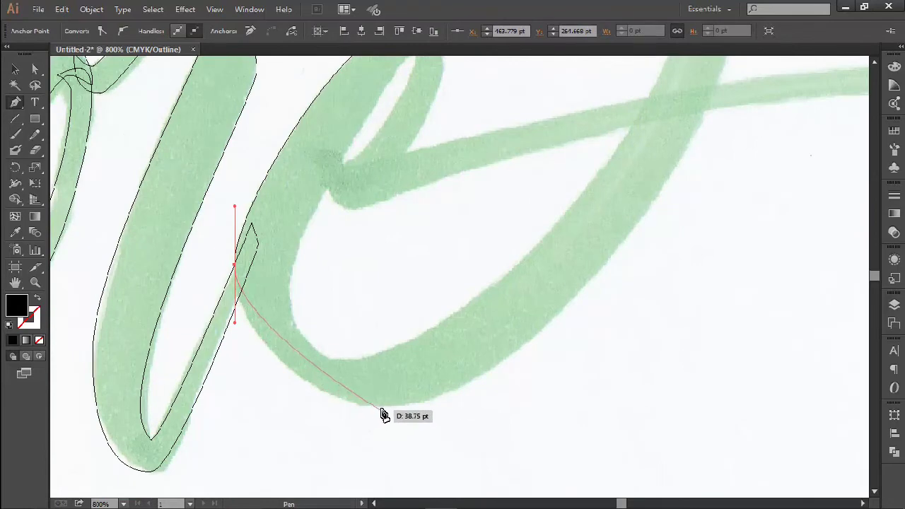
drag(381, 408, 395, 459)
key(space)
scroll(394, 432, down, 1)
key(space)
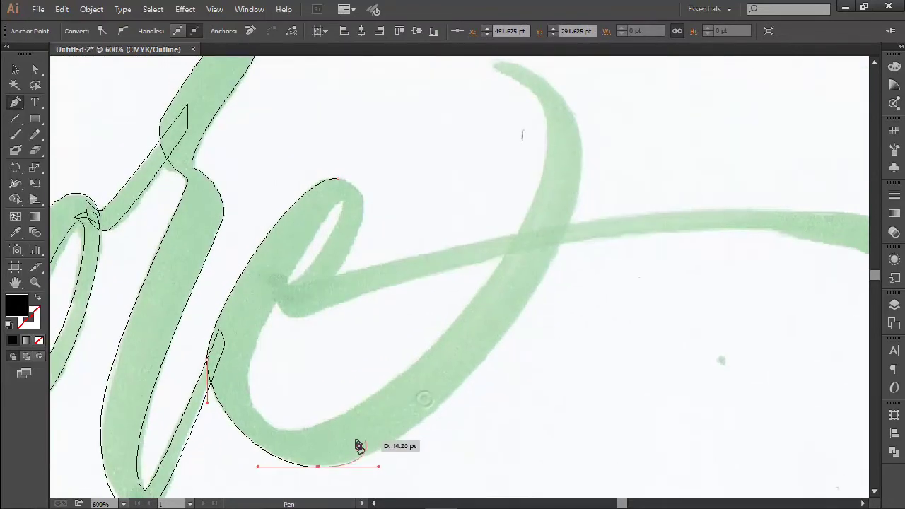
scroll(360, 445, down, 1)
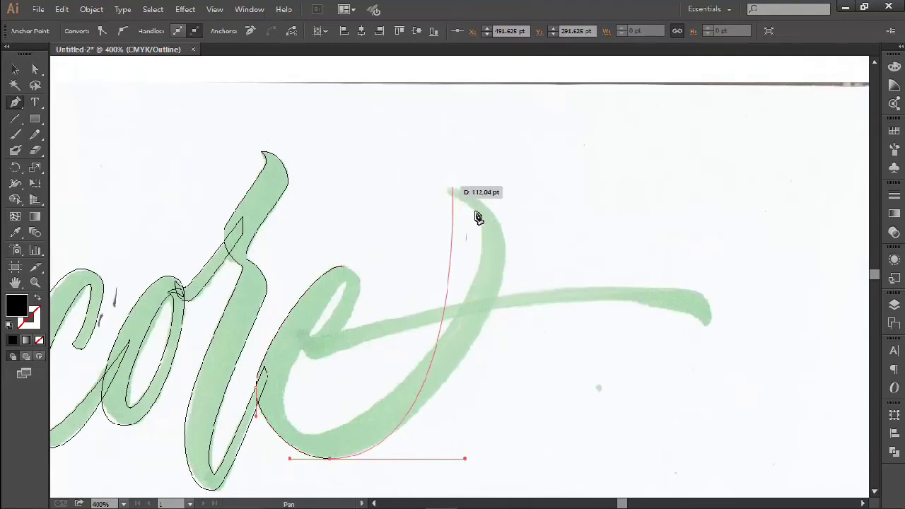
drag(507, 249, 505, 206)
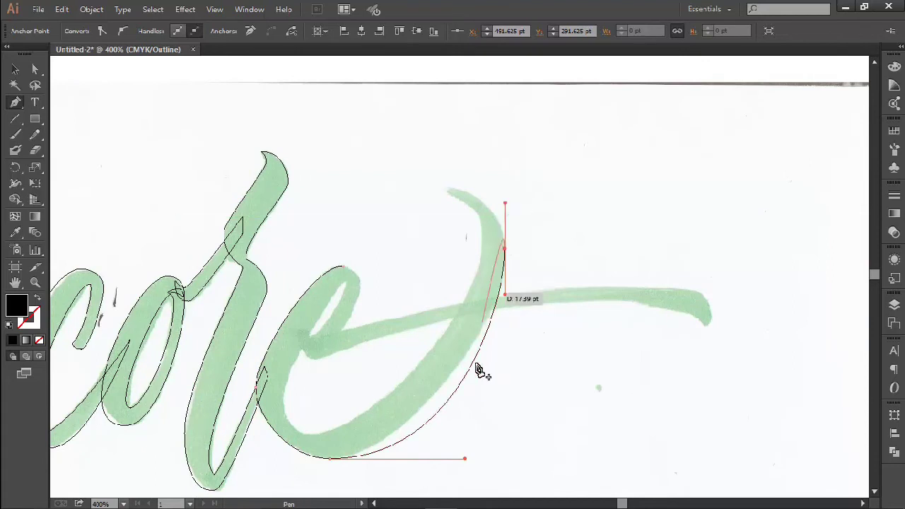
Shorten the e's outer base handle and lengthen the rightmost anchor's lower handle to fit the curve to the template
key(ctrl)
drag(465, 459, 418, 459)
drag(505, 295, 505, 312)
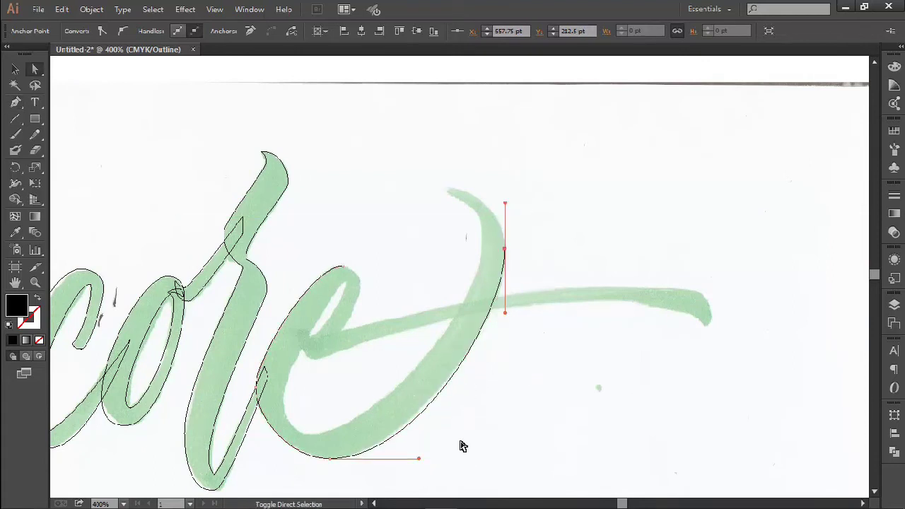
drag(417, 460, 414, 458)
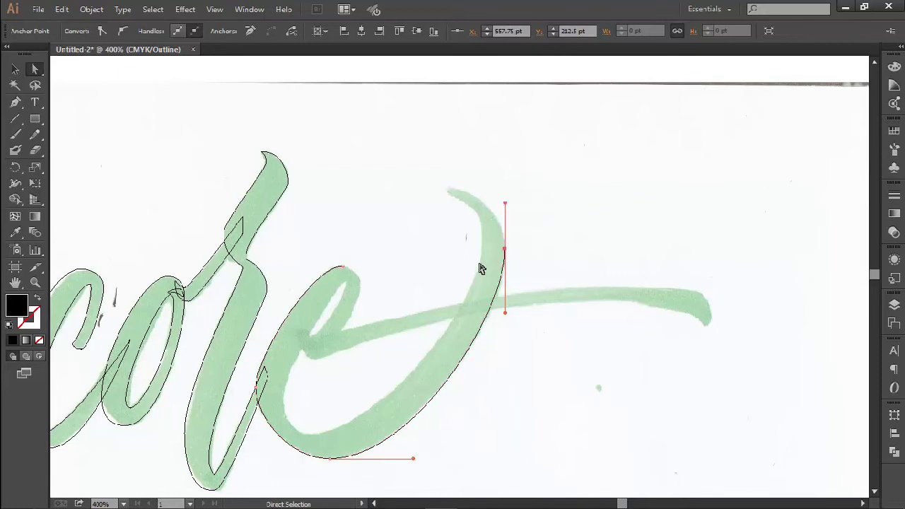
Trace the e's end stroke over to its pointed tip and back along the start of its inner edge
key(p)
scroll(504, 255, up, 1)
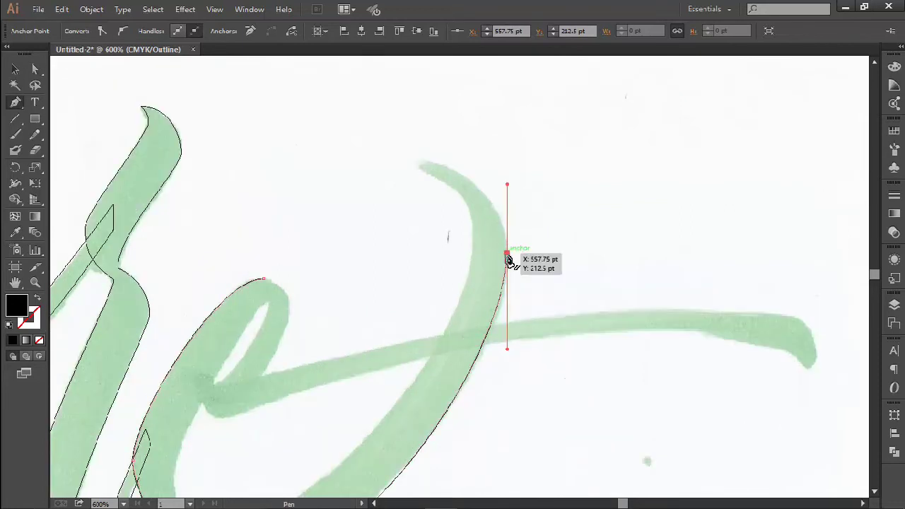
drag(507, 254, 499, 181)
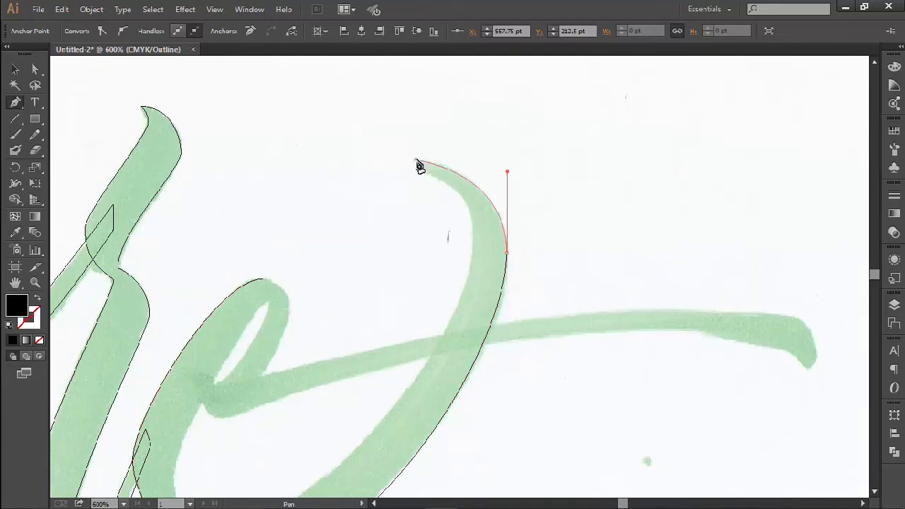
click(417, 161)
drag(418, 170, 479, 211)
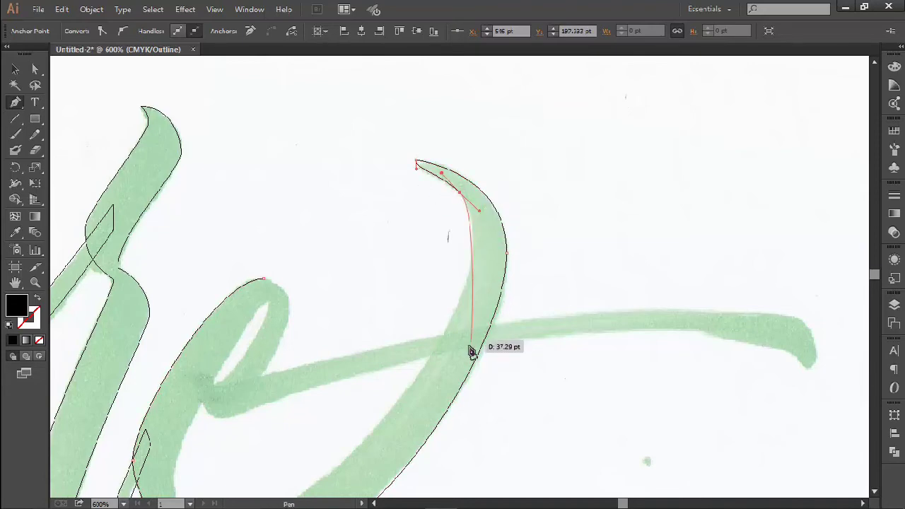
Trace the end stroke's inner edge down to the e's inner base and adjust both segment handles to match the template
drag(463, 349, 553, 170)
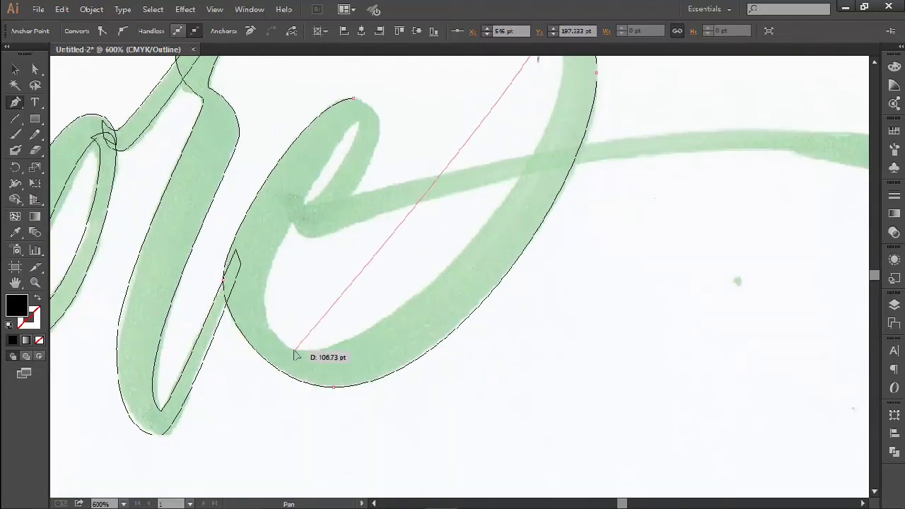
mouse_move(292, 350)
mouse_down()
mouse_move(248, 324)
mouse_move(213, 349)
mouse_move(164, 333)
mouse_up()
scroll(422, 349, down, 1)
drag(422, 349, 407, 395)
key(a)
drag(486, 183, 514, 210)
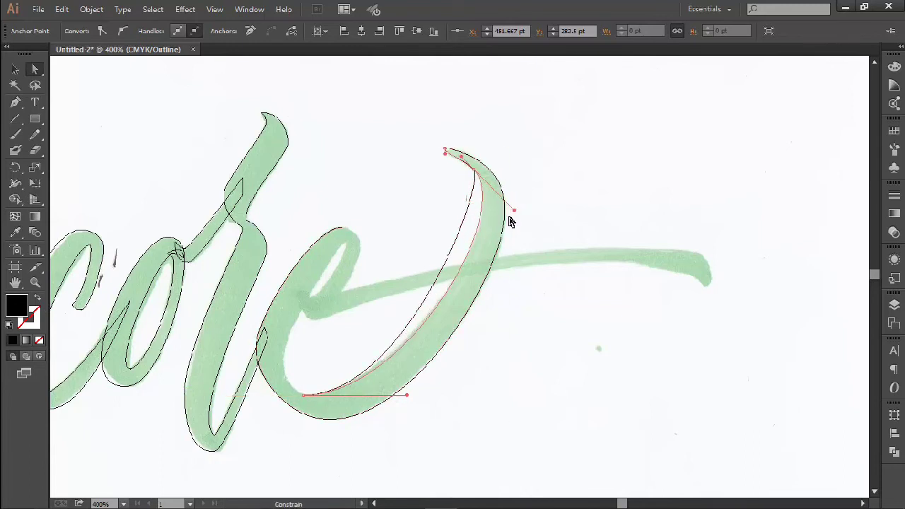
drag(406, 395, 399, 395)
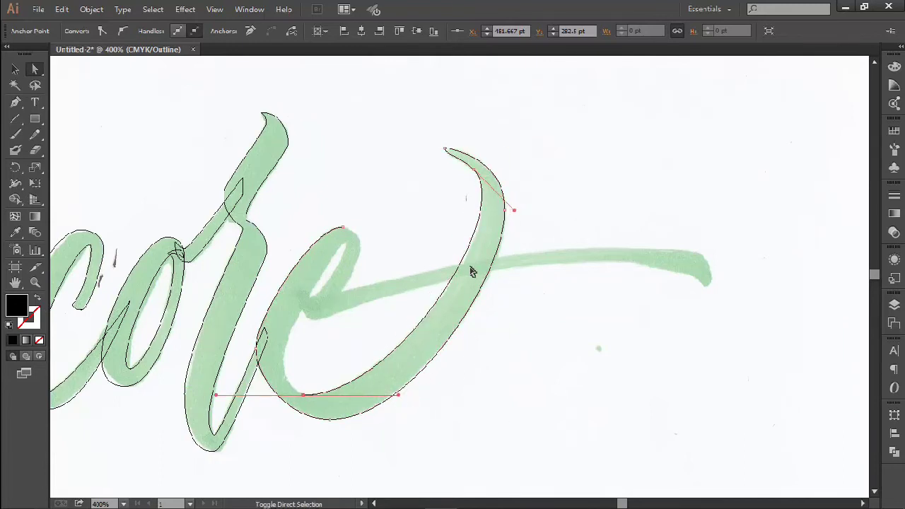
drag(516, 212, 518, 213)
click(498, 268)
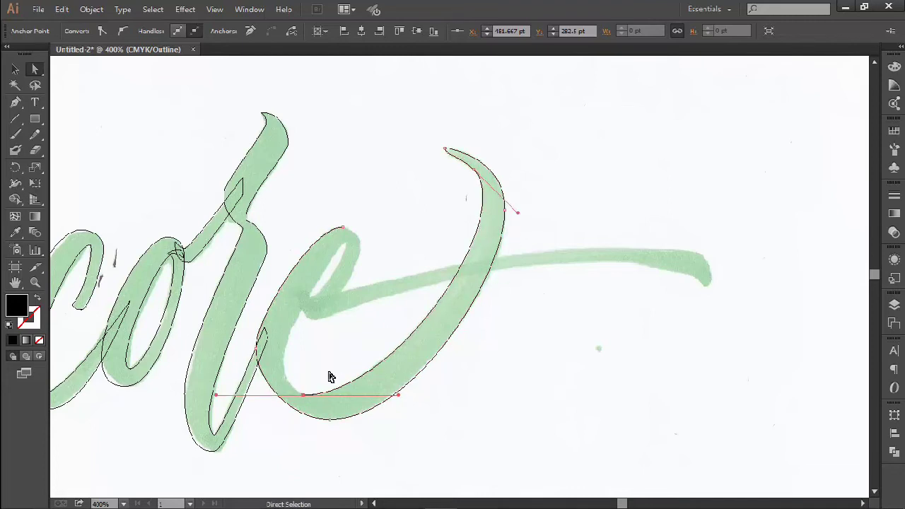
Shorten the inner base's outgoing handle and trace the e's inner left edge up to the top of the loop's counter
scroll(329, 377, up, 2)
key(p)
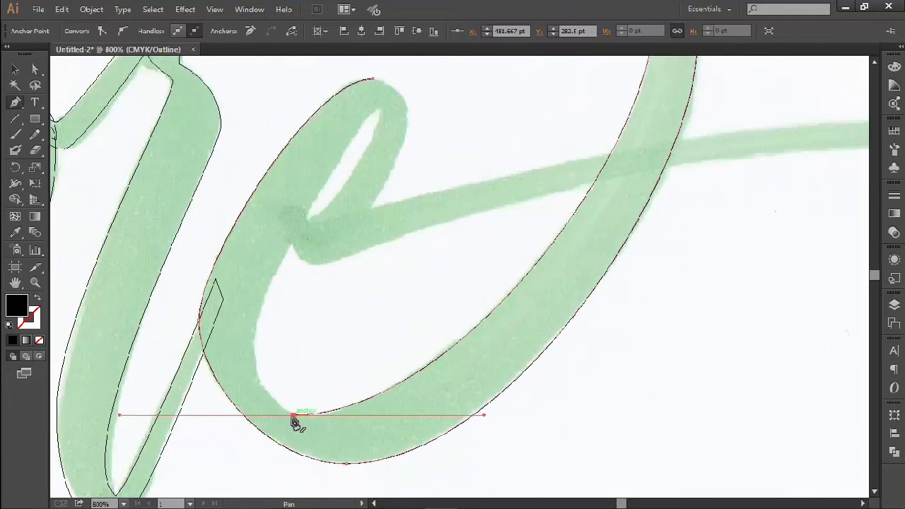
drag(294, 415, 268, 417)
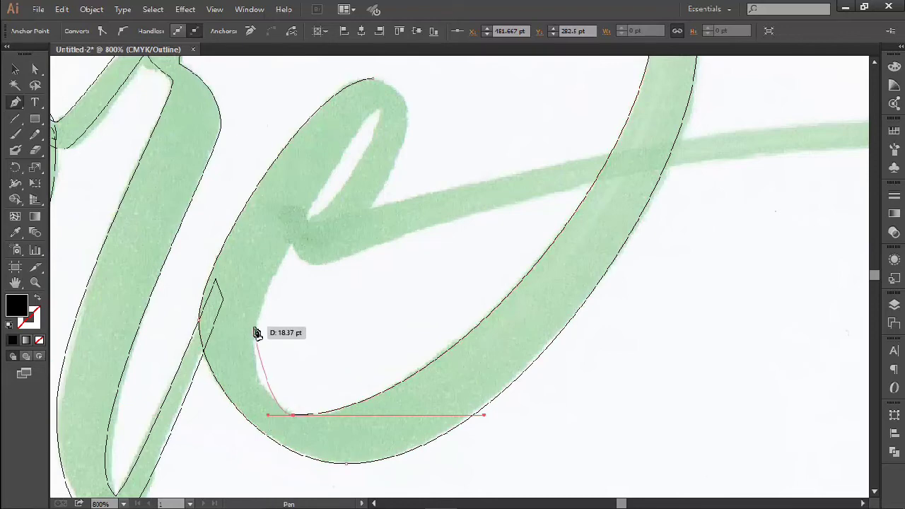
drag(254, 330, 259, 298)
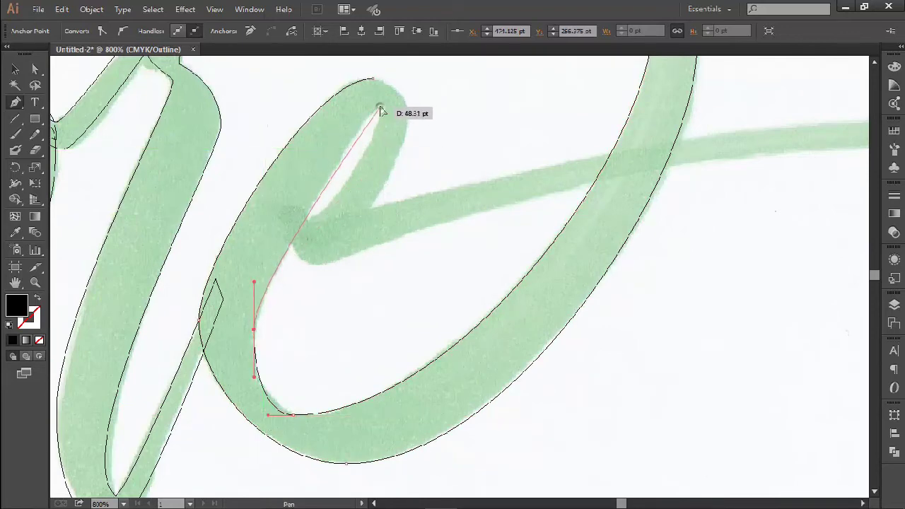
drag(381, 108, 395, 107)
Trace down the counter's right edge to a corner inside the stem, around the loop's lower end, and up its outer right side
drag(306, 219, 278, 219)
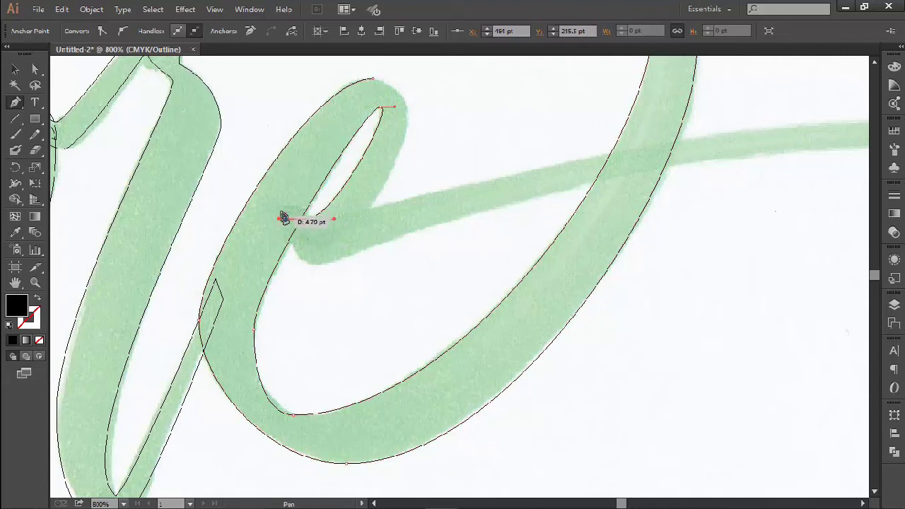
click(281, 210)
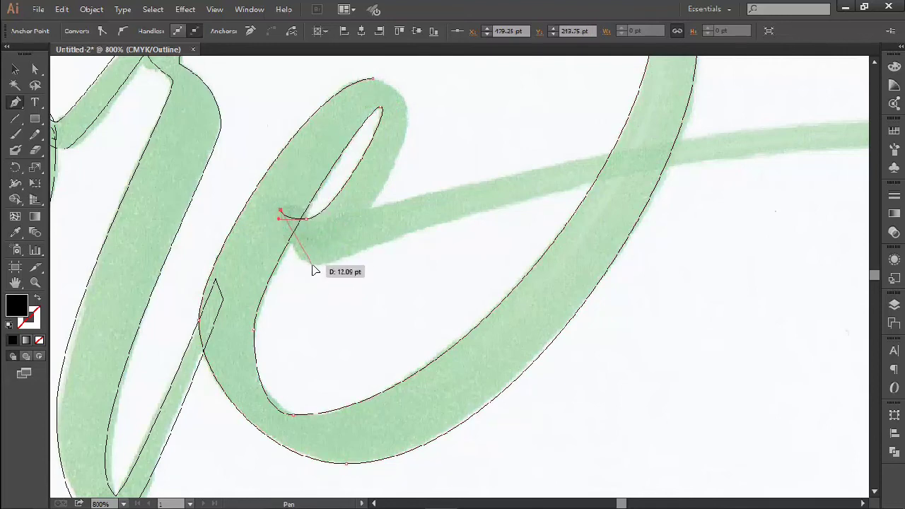
drag(312, 266, 343, 266)
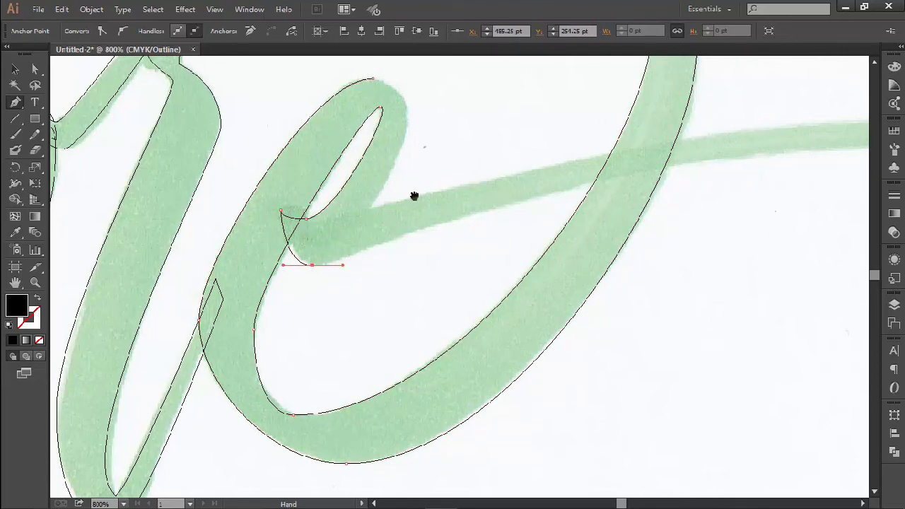
drag(414, 196, 398, 279)
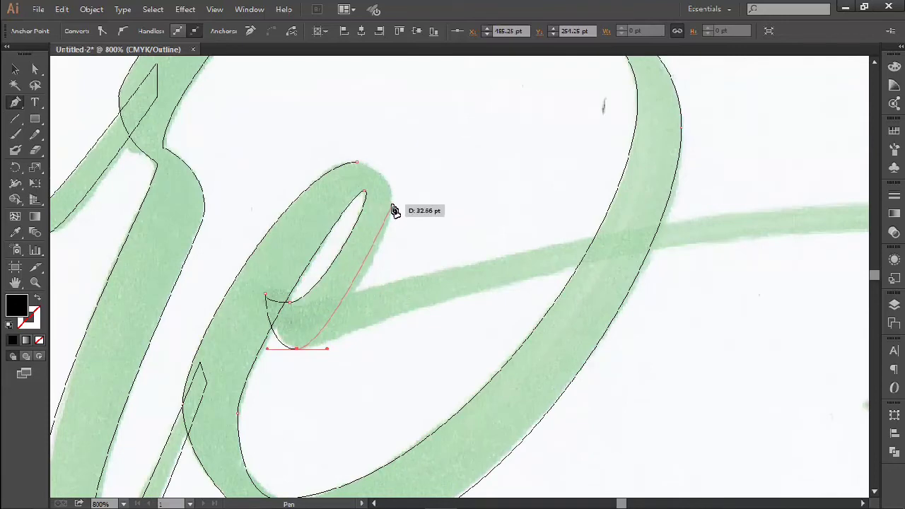
drag(392, 205, 391, 170)
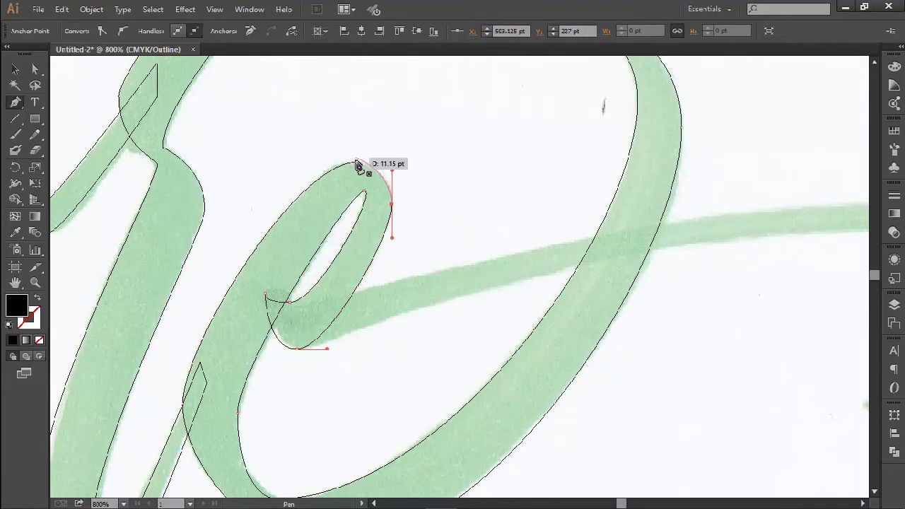
Close the e's path at the top of its loop, refine the top anchor's handles to match the template, and deselect it
click(356, 162)
drag(428, 231, 433, 219)
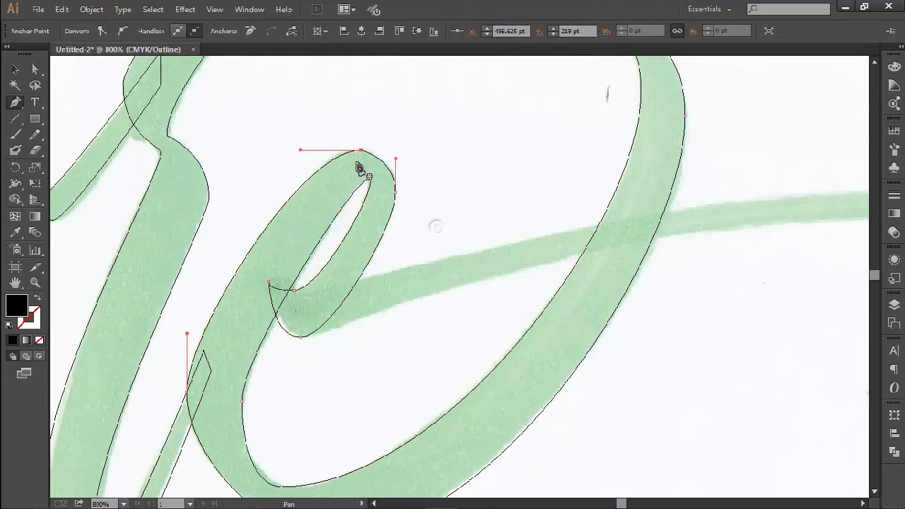
ctrl+click(365, 151)
ctrl+click(356, 151)
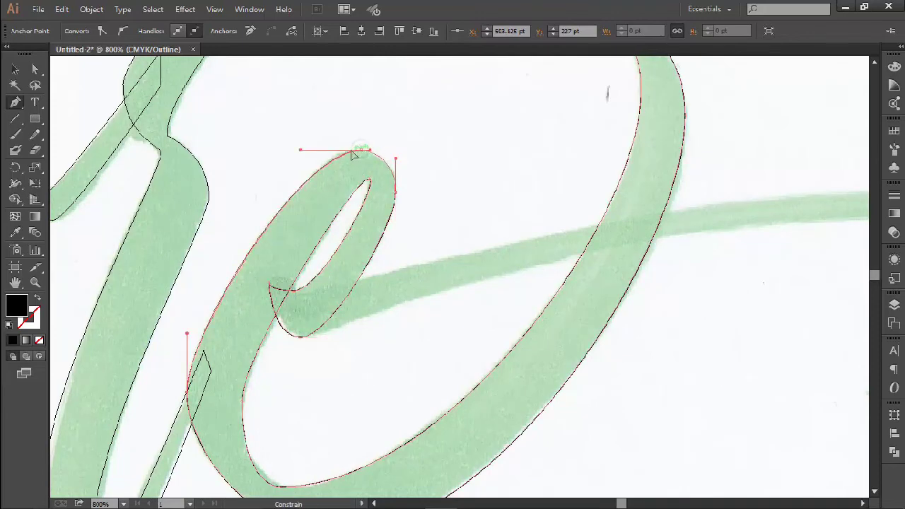
key(a)
key(v)
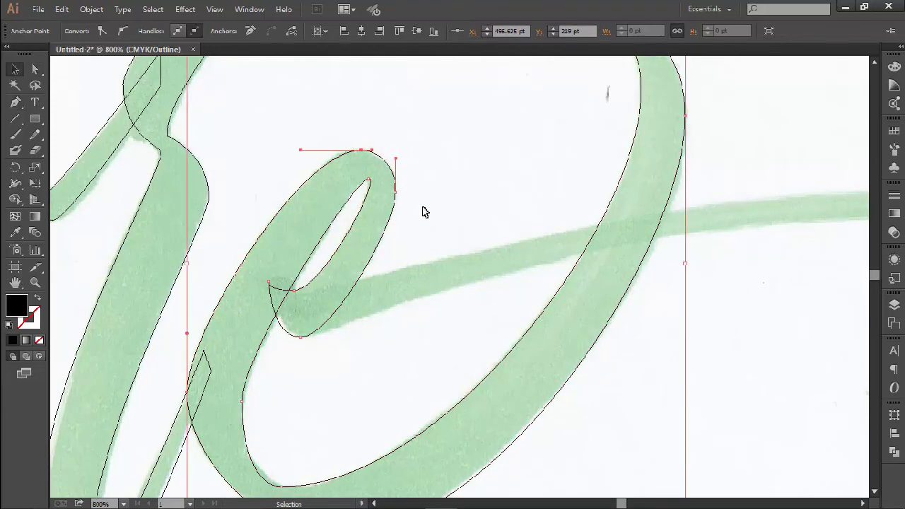
click(422, 206)
Start a new path for the e's crossing stroke, tracing its upper edge from the middle back to a rounded end inside the loop
scroll(435, 249, down, 2)
drag(463, 249, 345, 269)
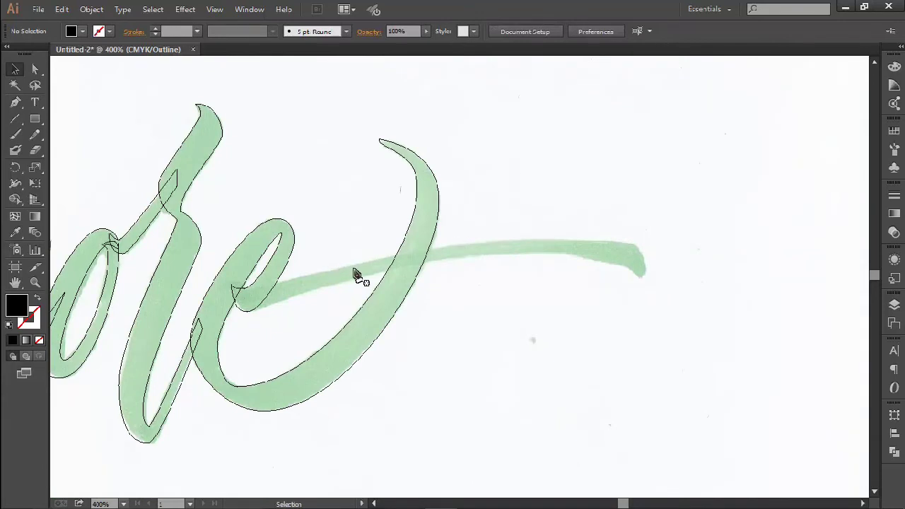
key(p)
scroll(345, 296, up, 1)
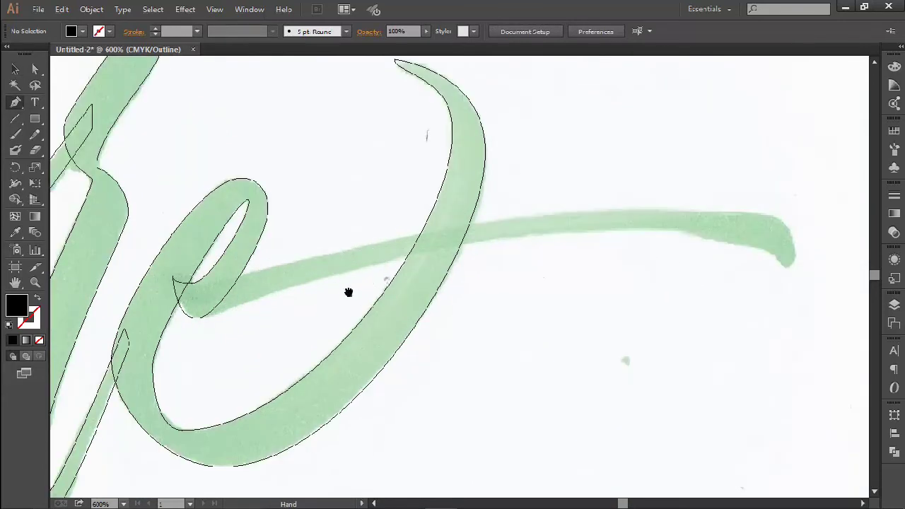
drag(348, 292, 373, 304)
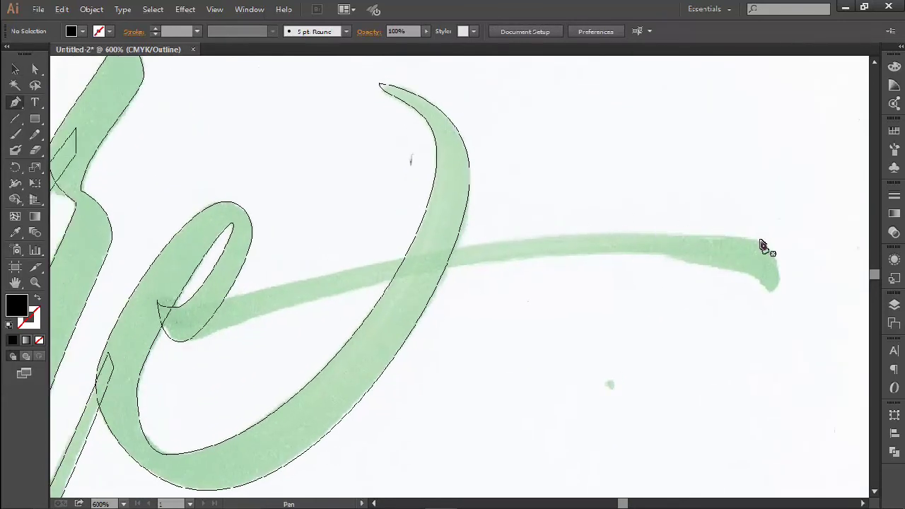
drag(663, 232, 570, 225)
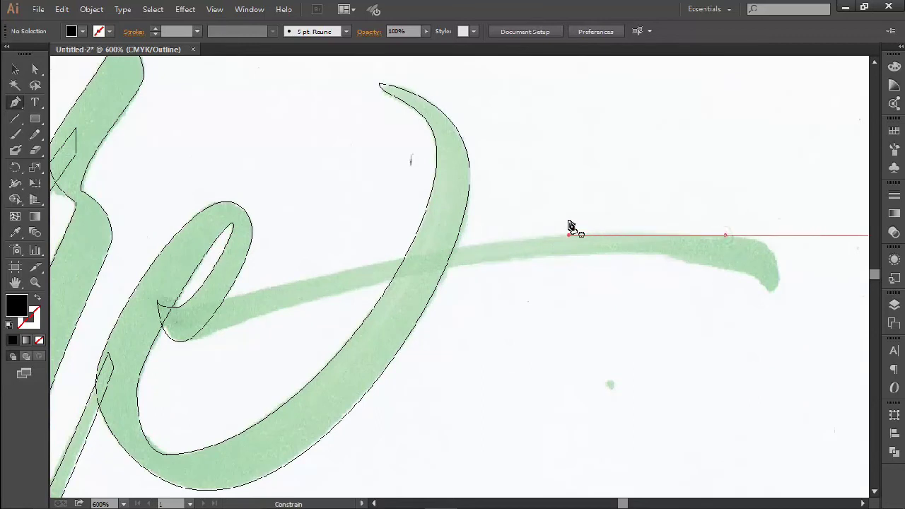
key(ctrl+z)
mouse_move(646, 232)
mouse_down()
mouse_move(445, 232)
mouse_move(573, 233)
mouse_up()
key(ctrl+z)
drag(653, 231, 489, 230)
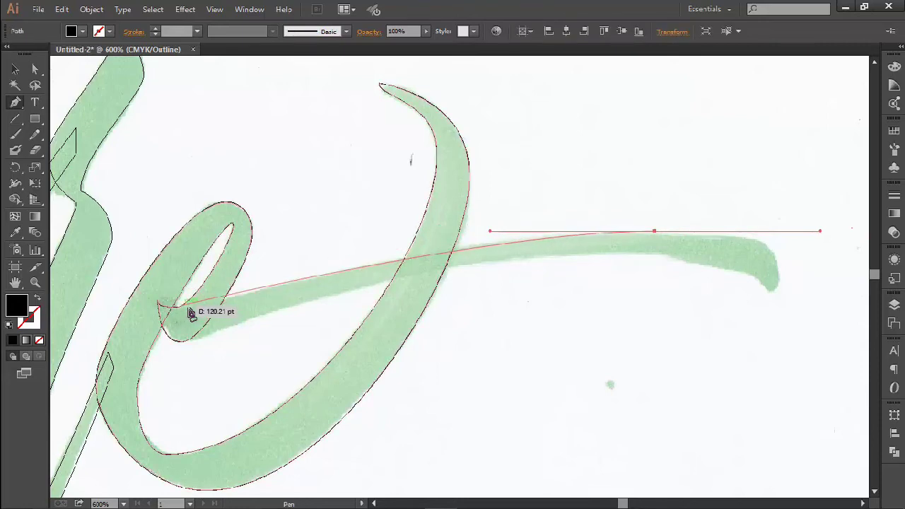
mouse_move(191, 309)
mouse_down()
mouse_move(150, 328)
mouse_move(151, 319)
mouse_move(180, 322)
mouse_move(186, 346)
mouse_up()
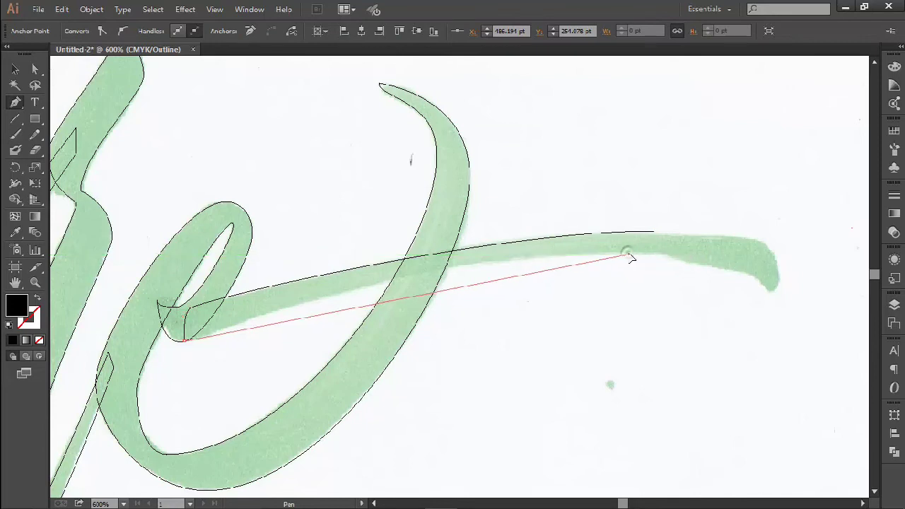
Trace the crossing stroke's lower edge to its middle, shorten the outgoing handle, and continue to a corner just before the tip
drag(628, 256, 849, 305)
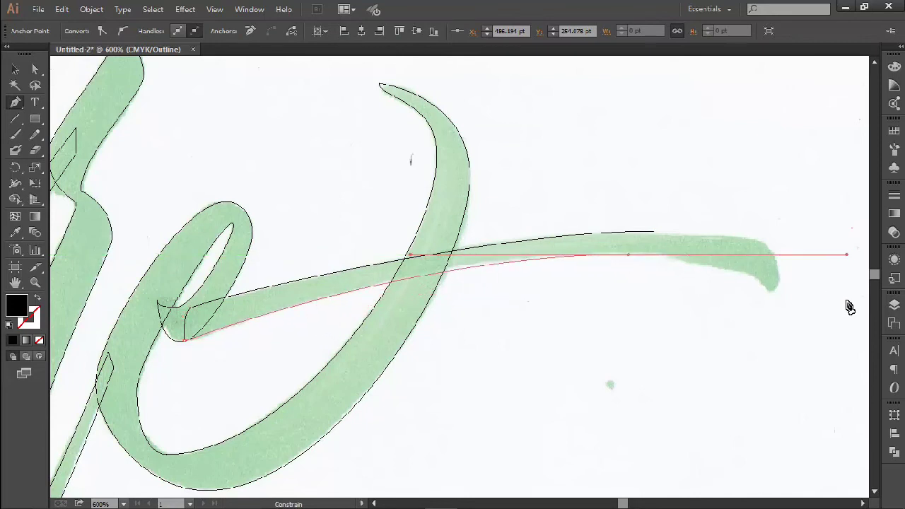
drag(687, 299, 502, 289)
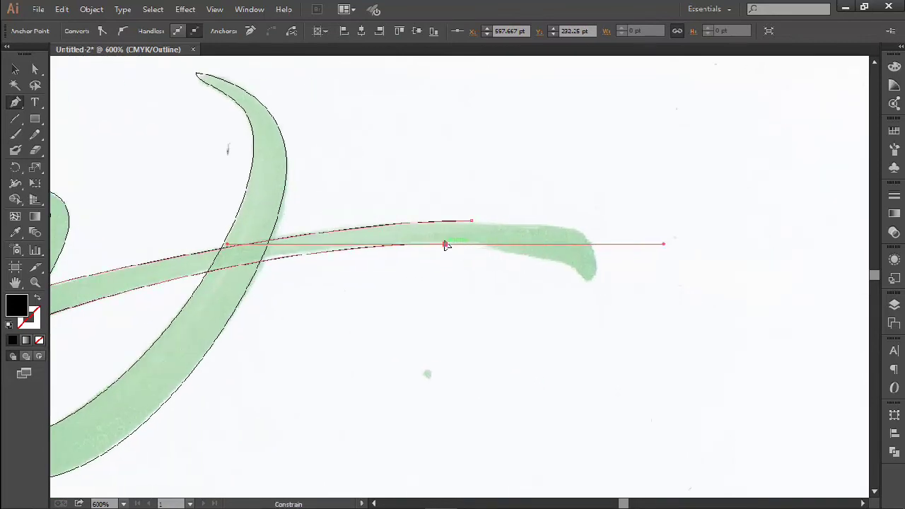
click(445, 243)
drag(526, 253, 581, 274)
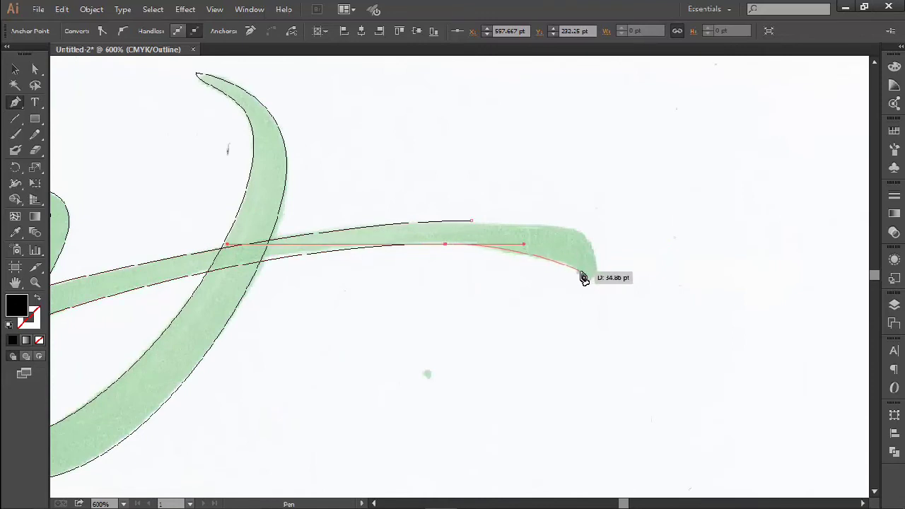
click(579, 271)
scroll(580, 278, up, 1)
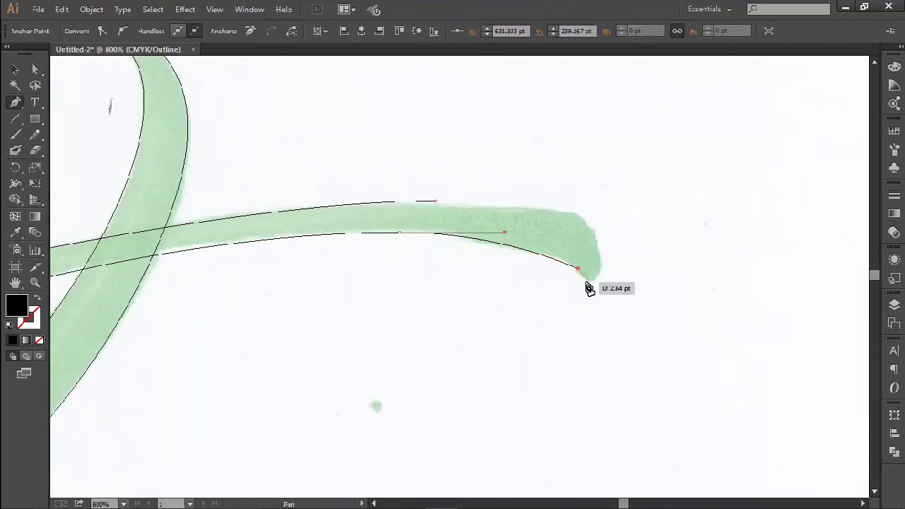
click(588, 281)
drag(593, 285, 572, 212)
key(ctrl)
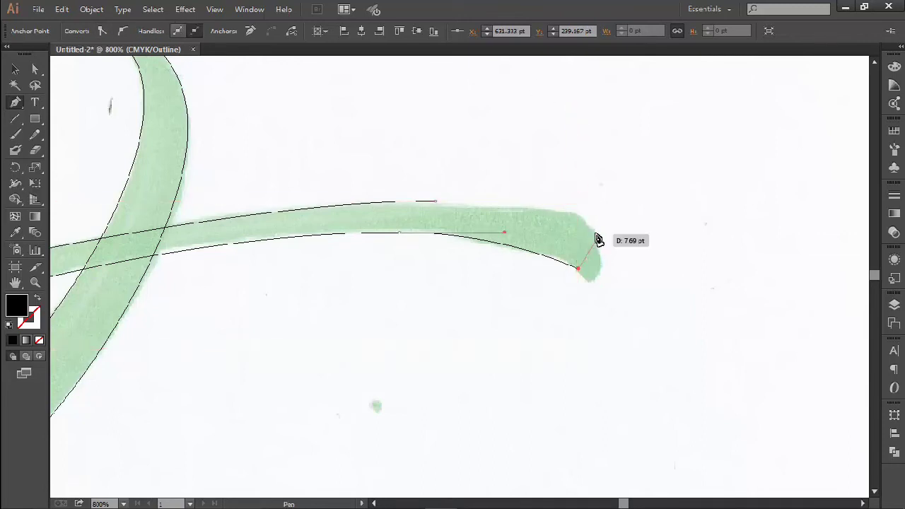
drag(586, 223, 572, 197)
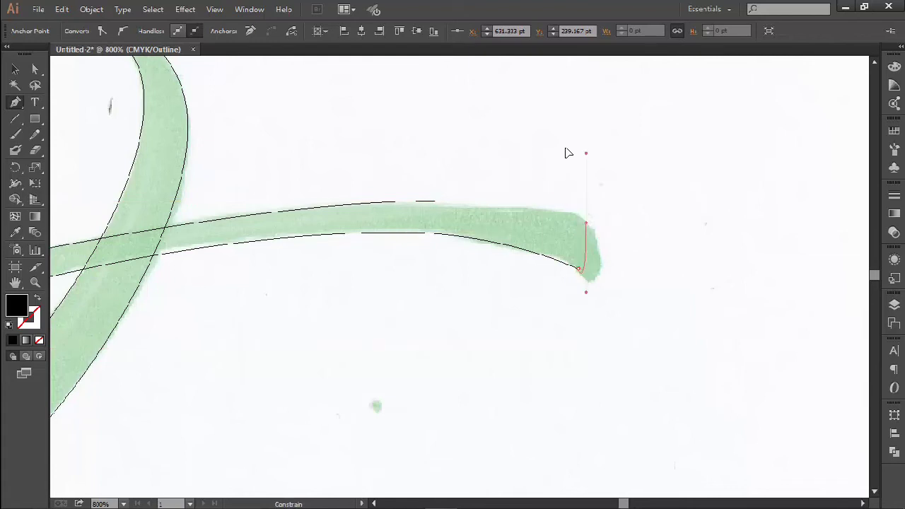
key(ctrl+z)
Trace around the crossing stroke's blunt tip, close the path on its upper edge, and refine the closing curve's handles
drag(590, 281, 591, 232)
drag(590, 230, 559, 179)
key(ctrl+z)
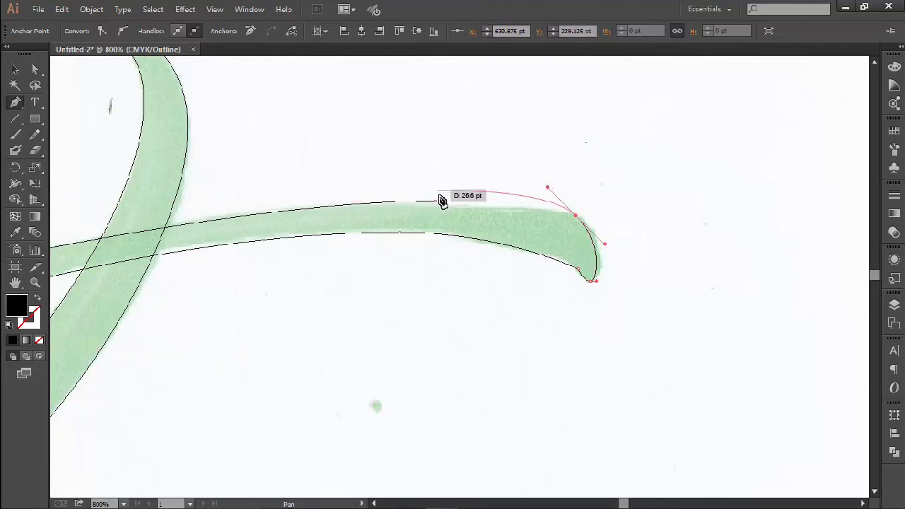
click(436, 204)
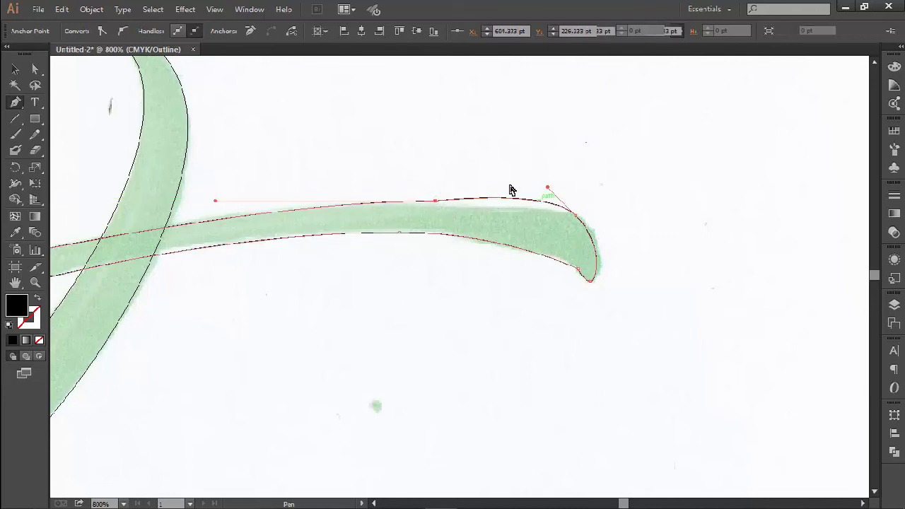
key(ctrl)
drag(576, 216, 604, 245)
click(596, 196)
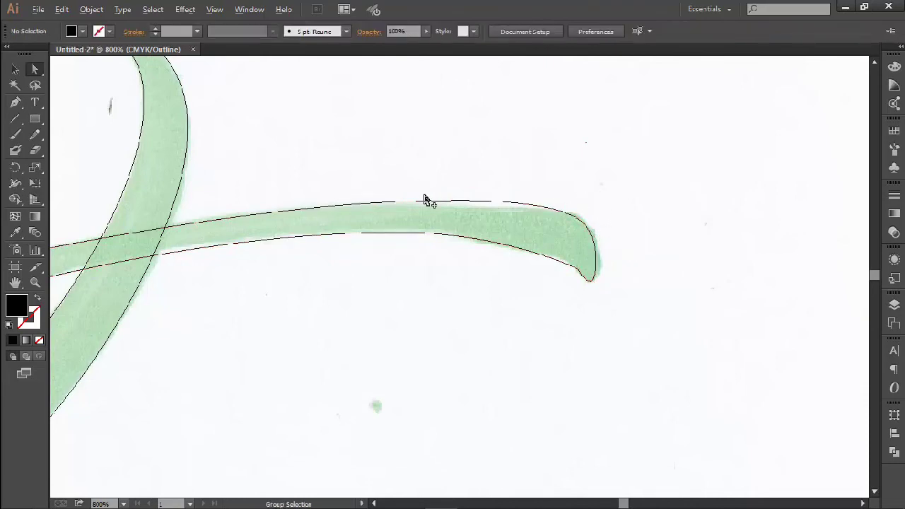
Switch from Outline to Preview mode and hide Layer 1 containing the template image
scroll(426, 201, down, 5)
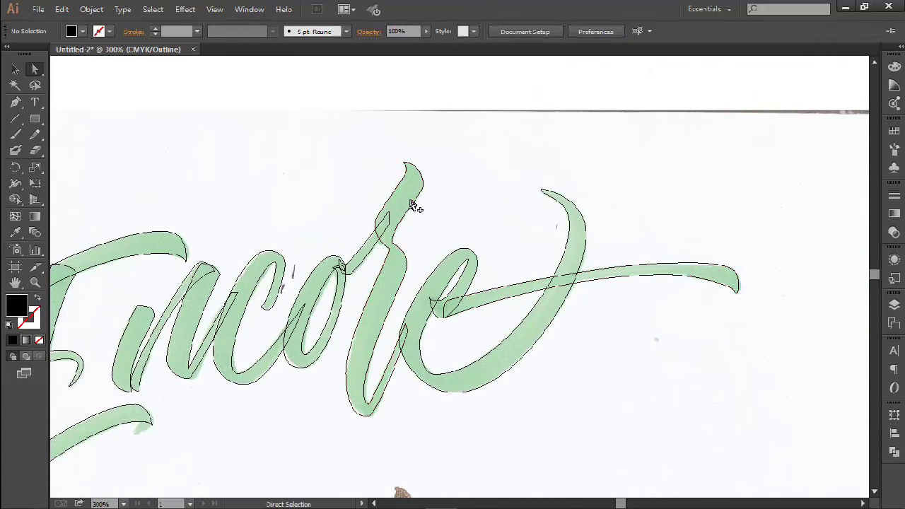
scroll(415, 207, down, 3)
key(v)
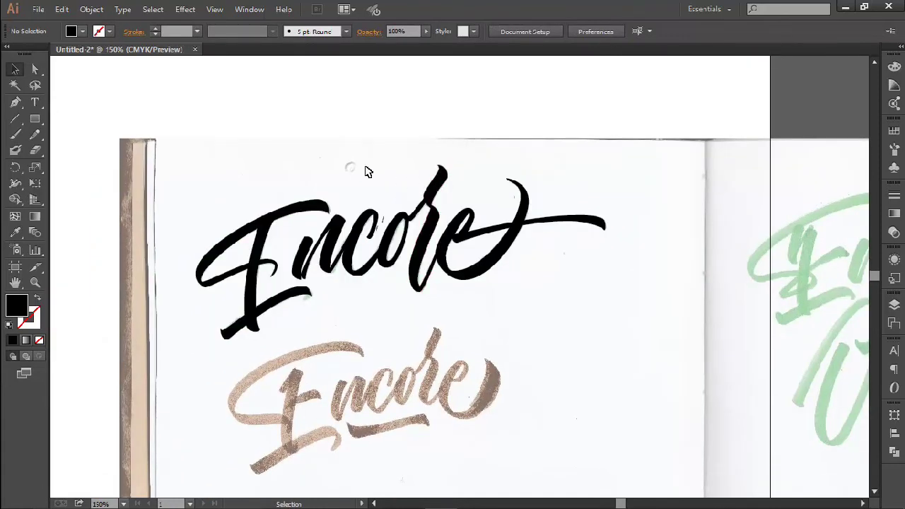
click(895, 304)
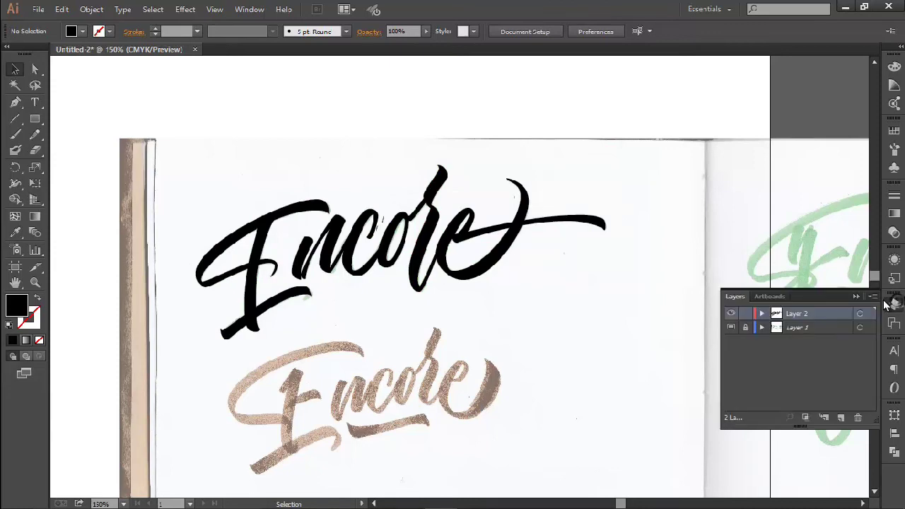
click(733, 328)
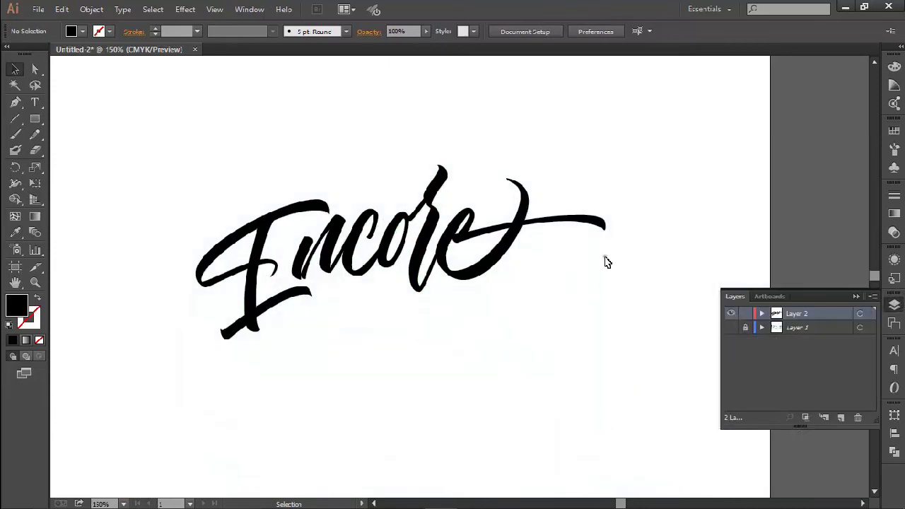
Select all the Encore lettering paths to view their anchor points, and deselect them
drag(394, 286, 584, 382)
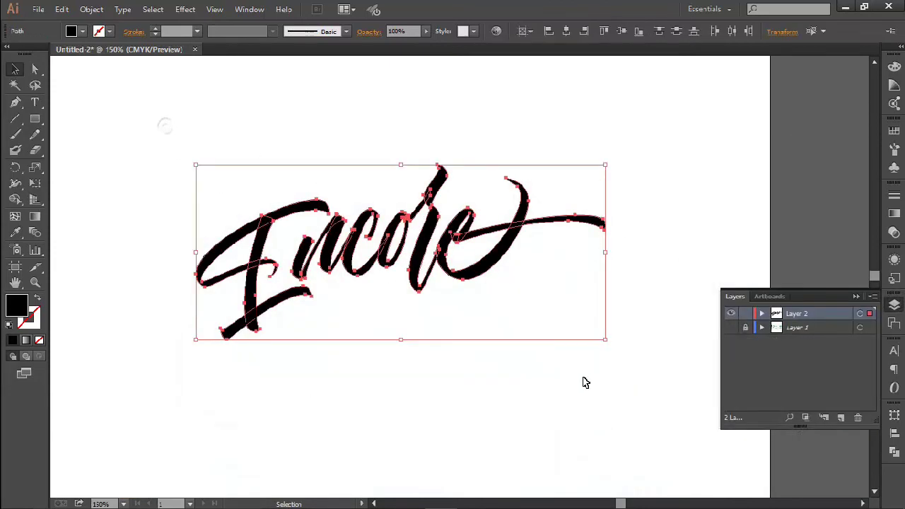
click(555, 302)
drag(155, 140, 632, 393)
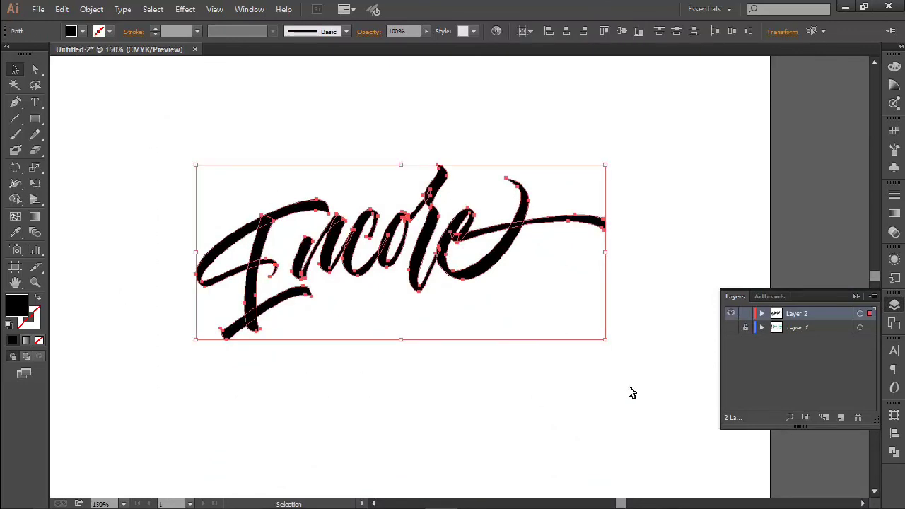
click(689, 390)
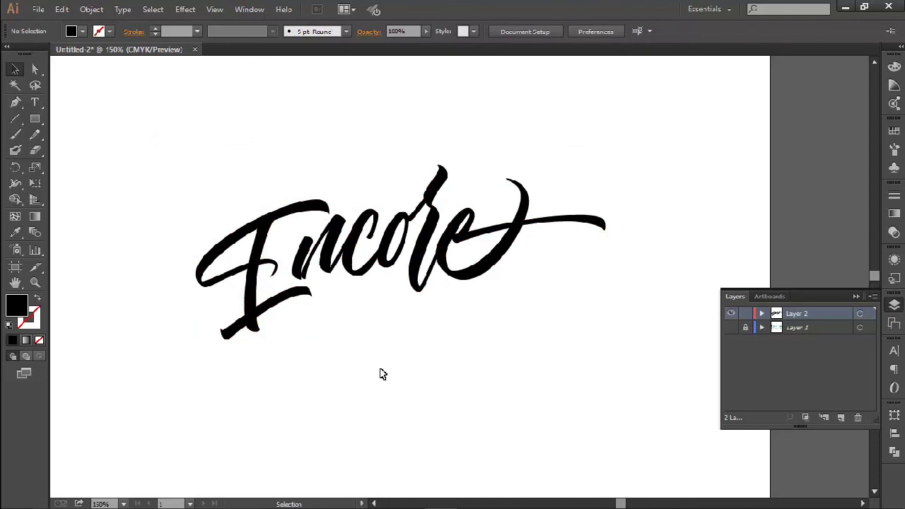
Select all strokes of the letter E and nudge them horizontally to adjust the spacing to the n
scroll(274, 326, up, 1)
drag(179, 149, 272, 320)
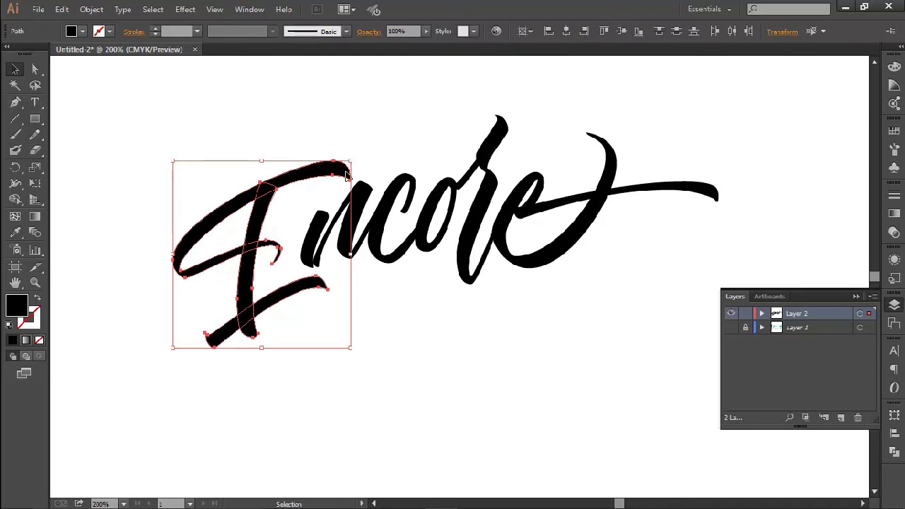
key(shift+Right)
key(shift+Right)
key(shift+Left)
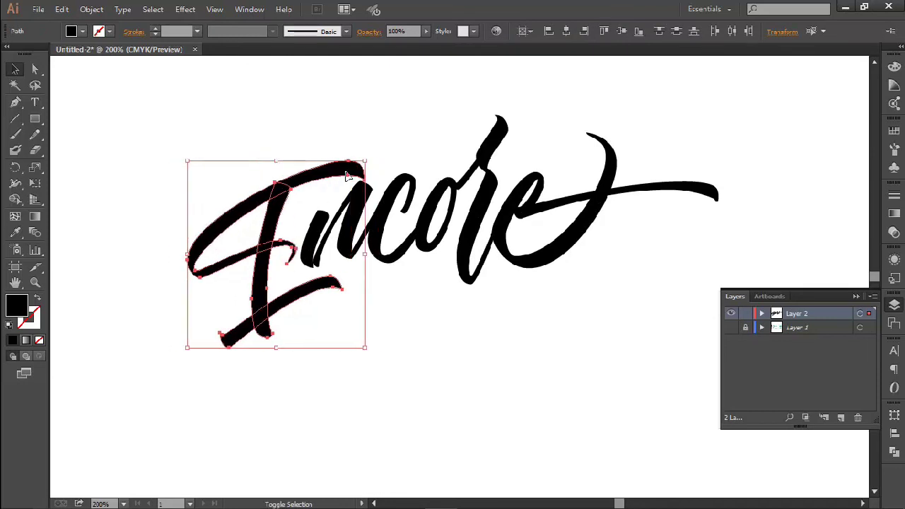
key(shift+Left)
key(shift+Left)
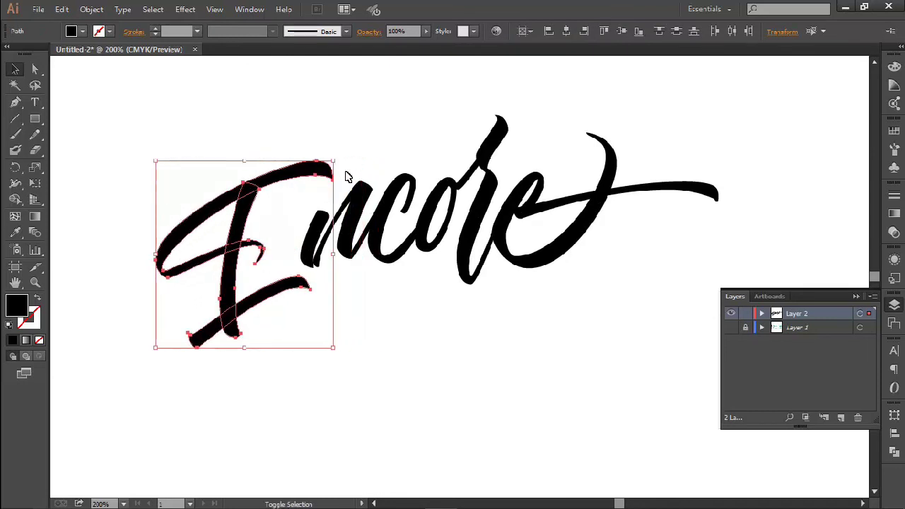
key(shift+Right)
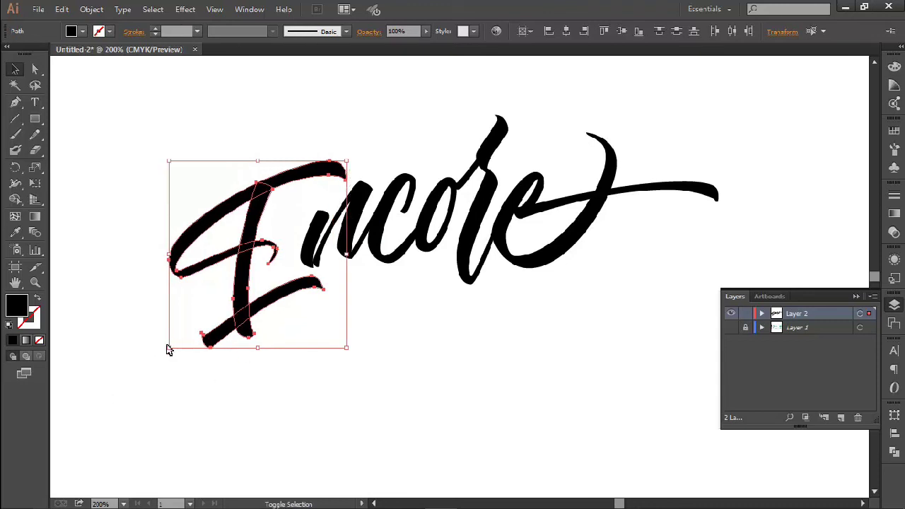
Scale the E up proportionally from its centre, nudge it upward and slightly right, and deselect it
drag(171, 350, 151, 365)
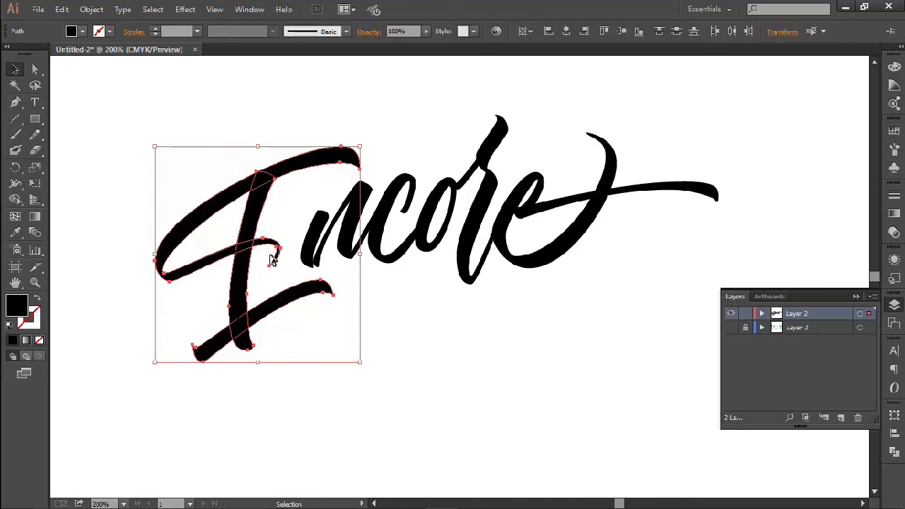
key(Up)
key(Up)
key(Up)
key(Up)
key(Up)
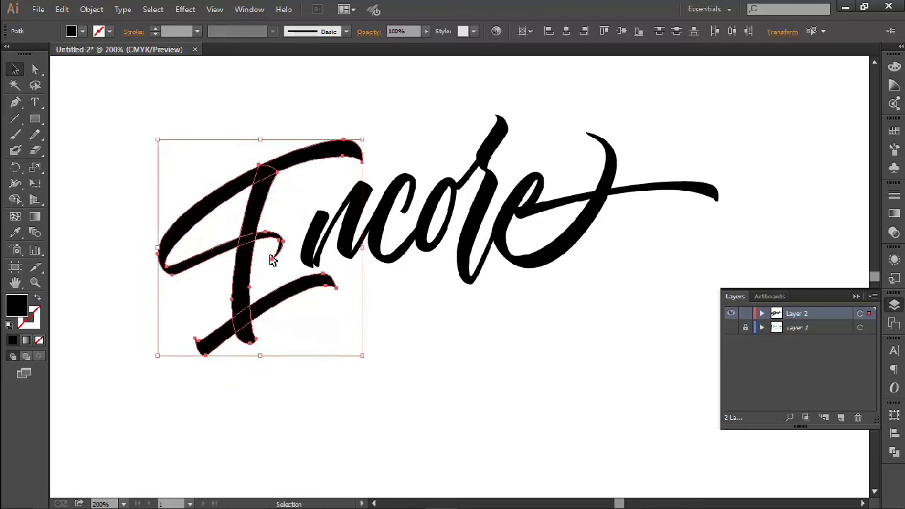
click(431, 343)
Stretch the E's bottom bar horizontally until its right end lines up with the end of the top stroke, and deselect it
drag(539, 339, 480, 337)
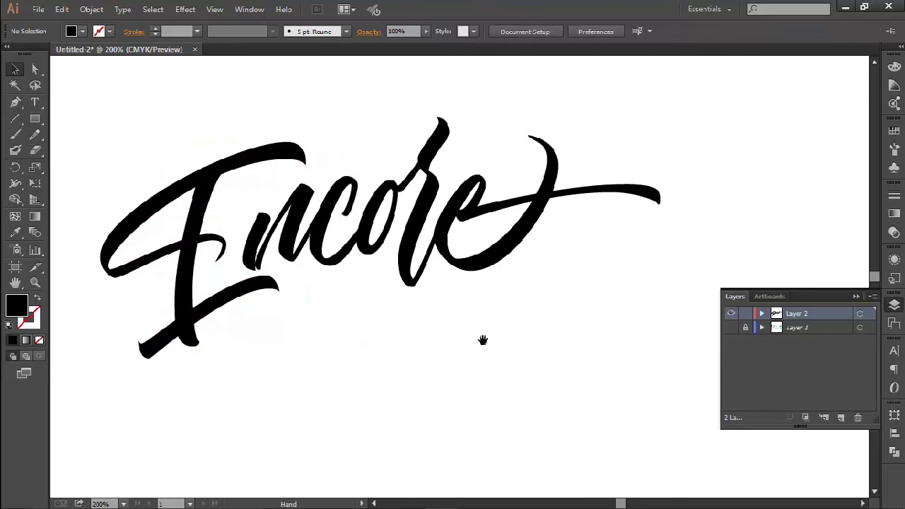
drag(535, 323, 465, 334)
click(243, 284)
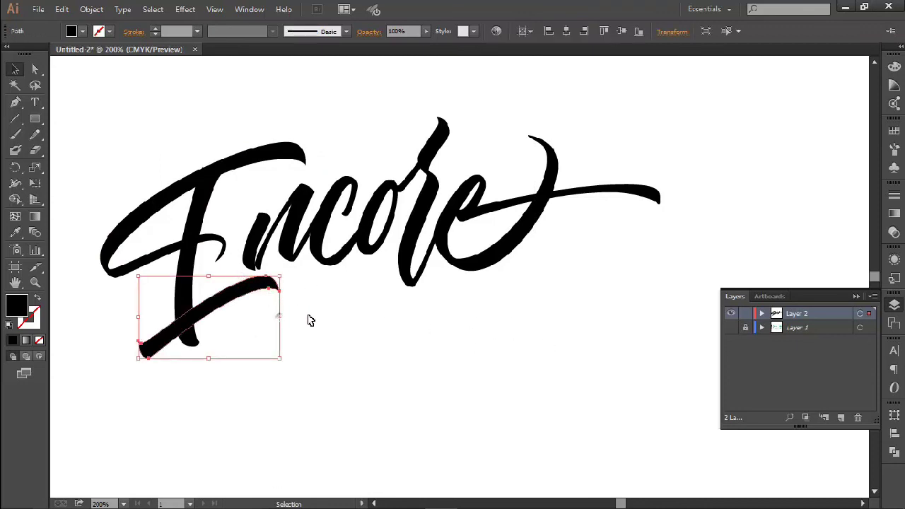
drag(309, 320, 310, 320)
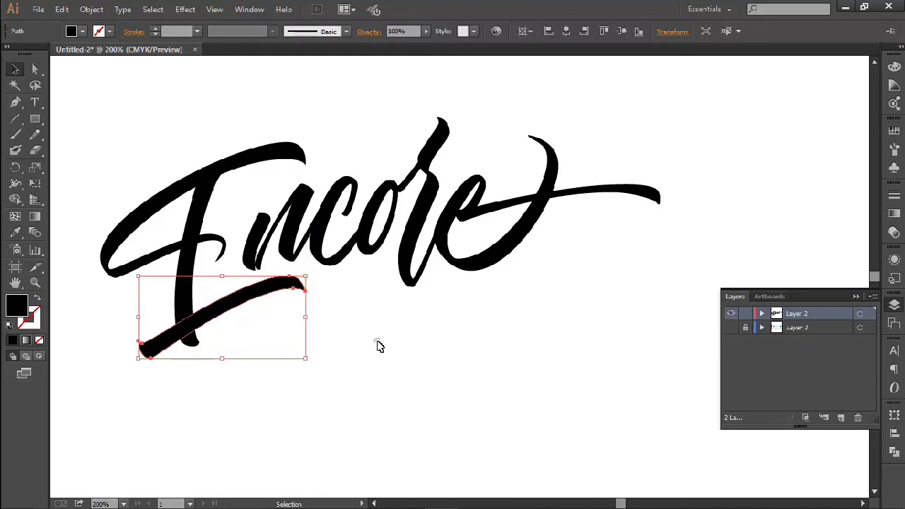
click(479, 349)
scroll(499, 337, down, 1)
drag(499, 336, 439, 335)
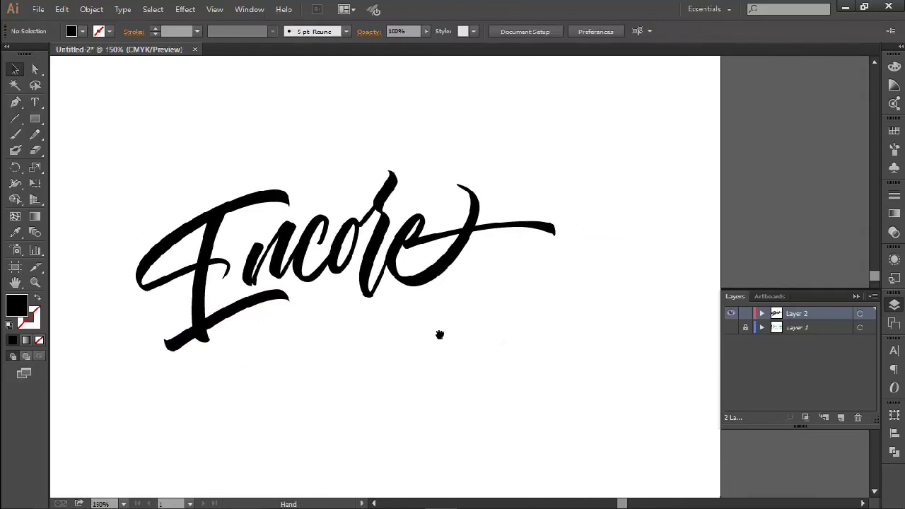